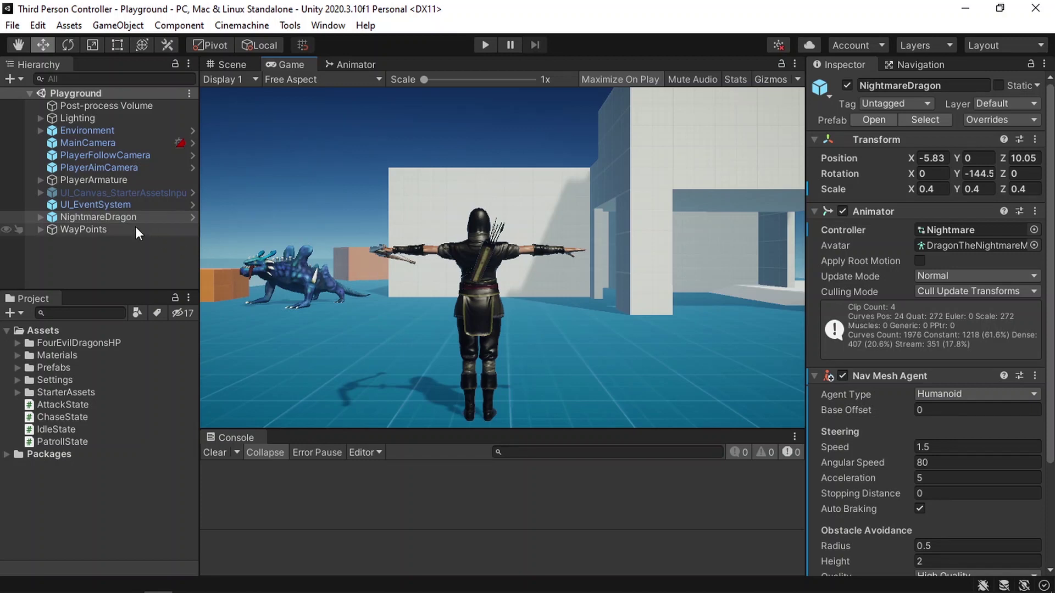
Select NightmareDragon and check its animator state machine before returning to the scene view.
click(122, 216)
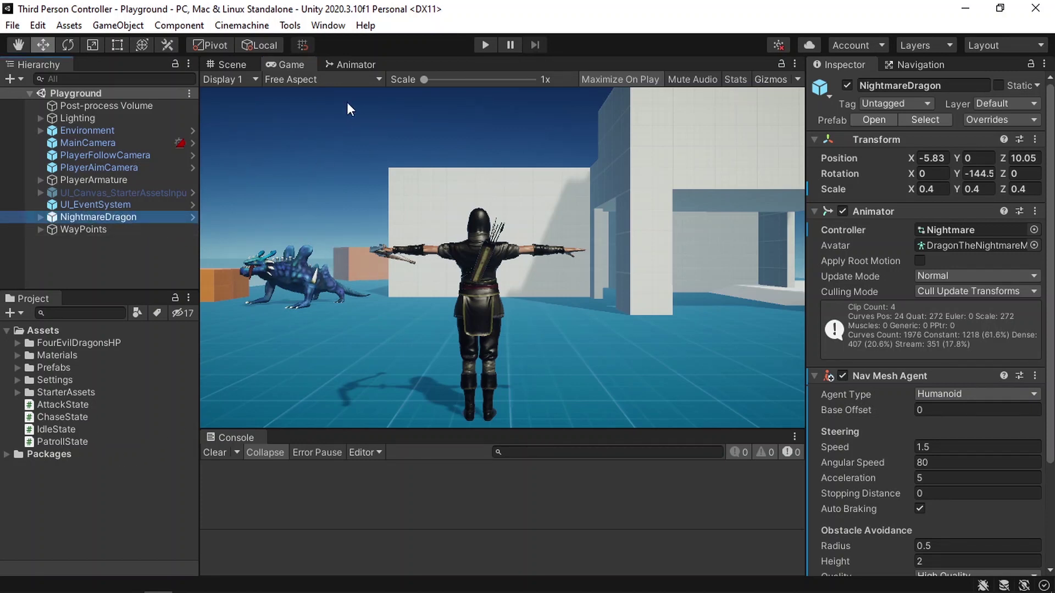
click(357, 64)
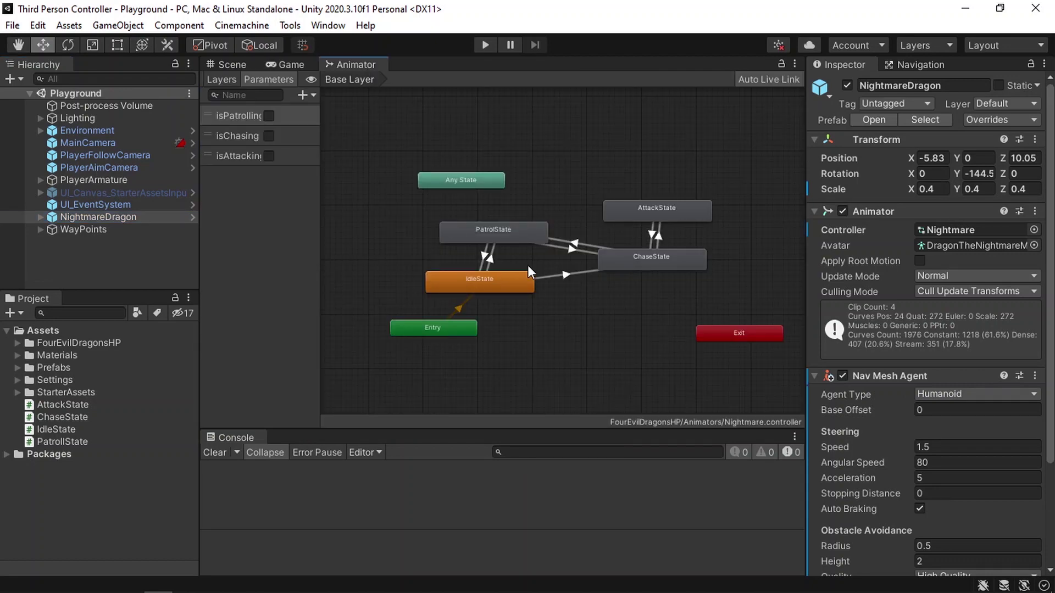
click(296, 65)
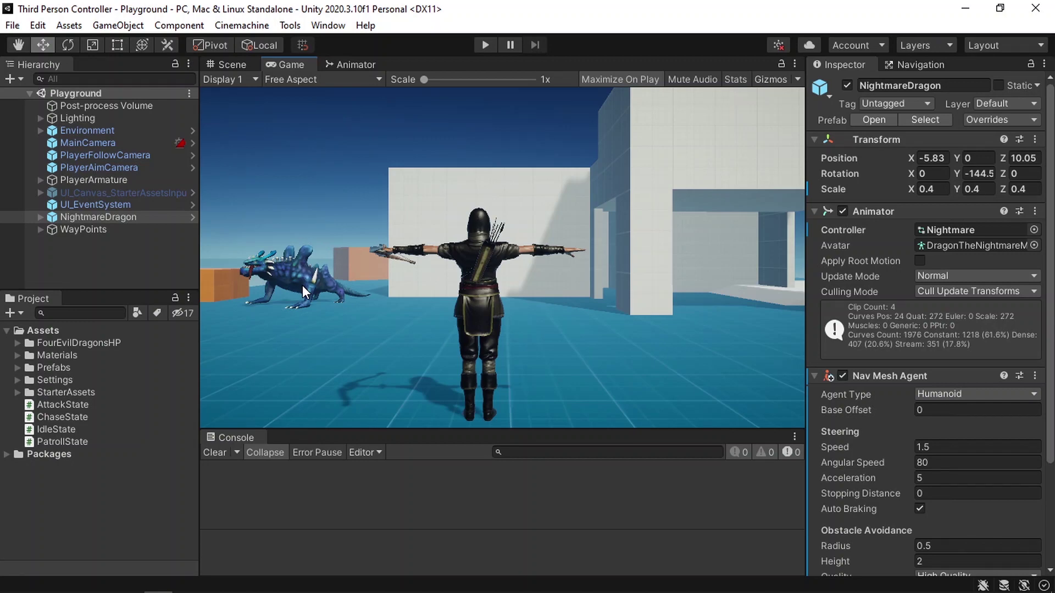
Create a C# script named Dragon in Assets, drop it onto NightmareDragon, and open it.
right_click(44, 329)
mouse_move(168, 186)
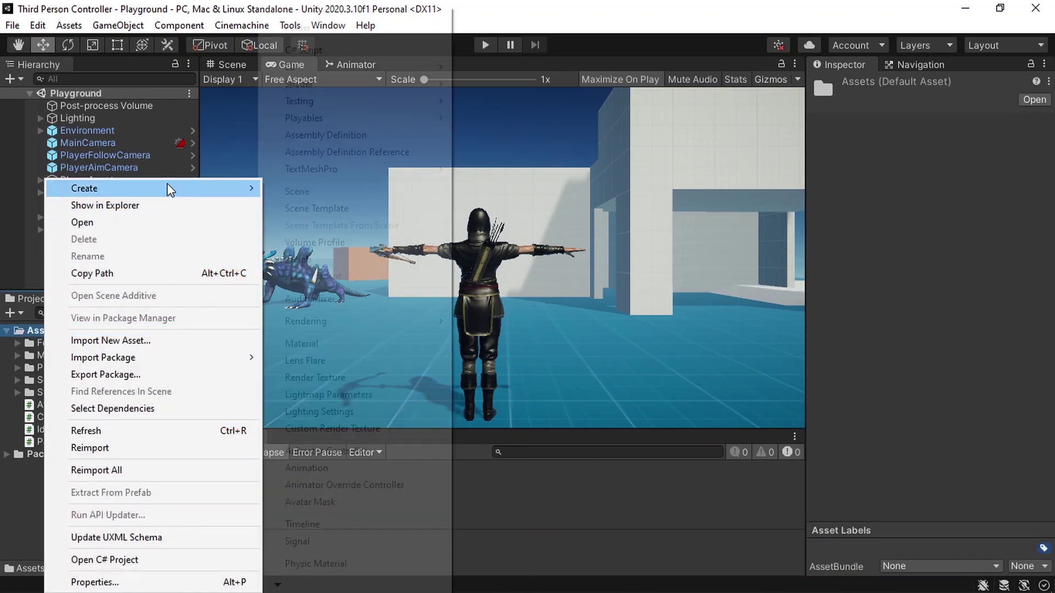
click(336, 48)
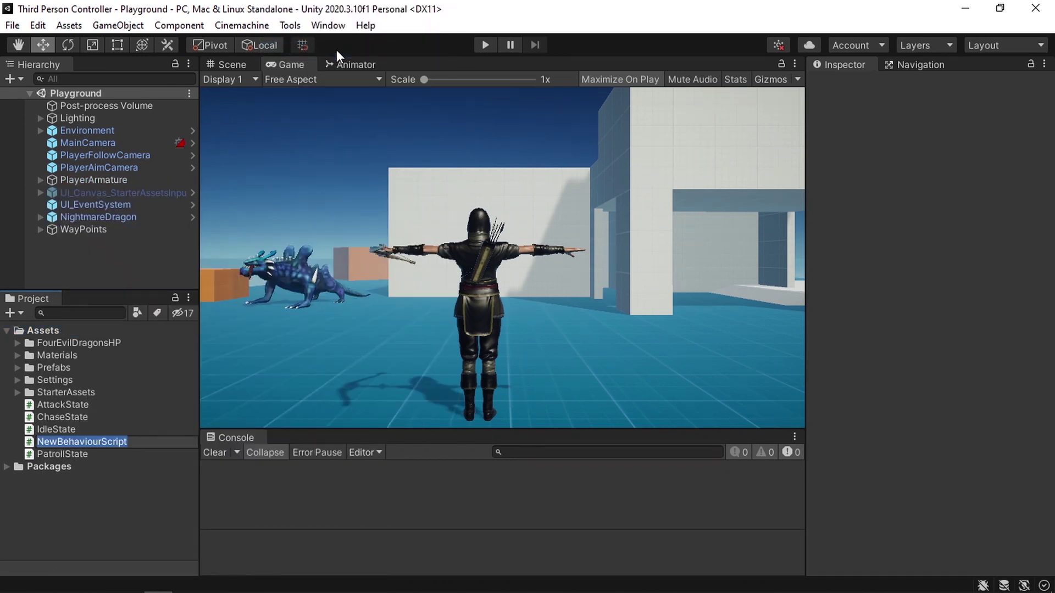
text(Dragon)
key(Return)
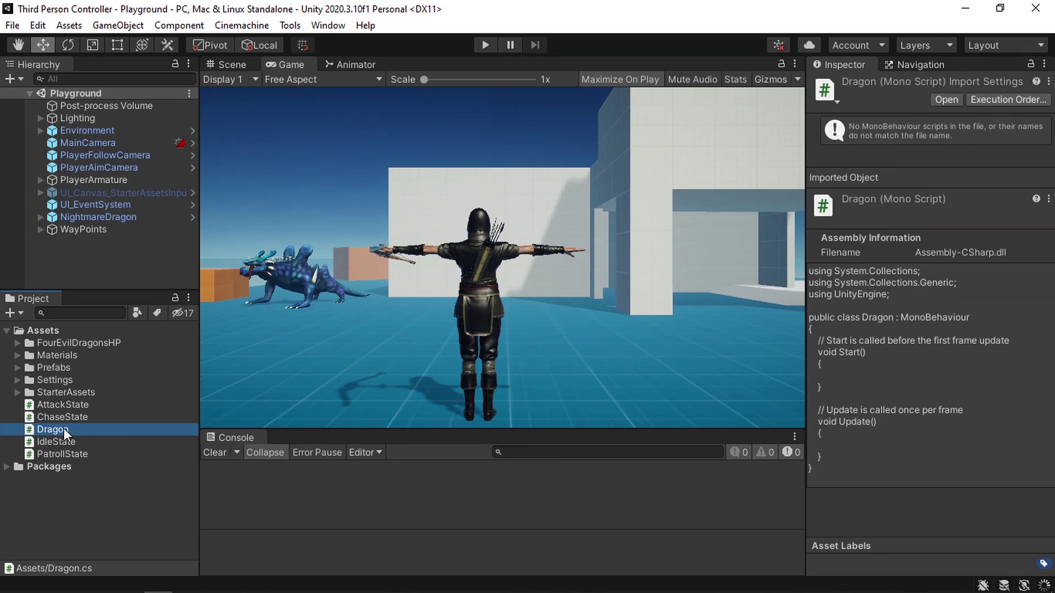
drag(63, 428, 112, 216)
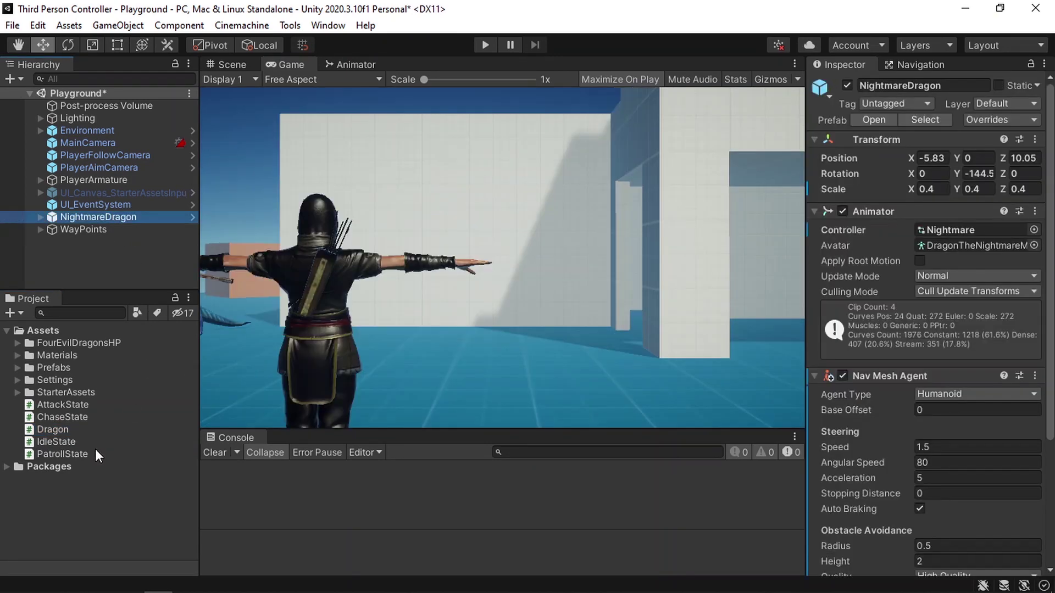
click(50, 429)
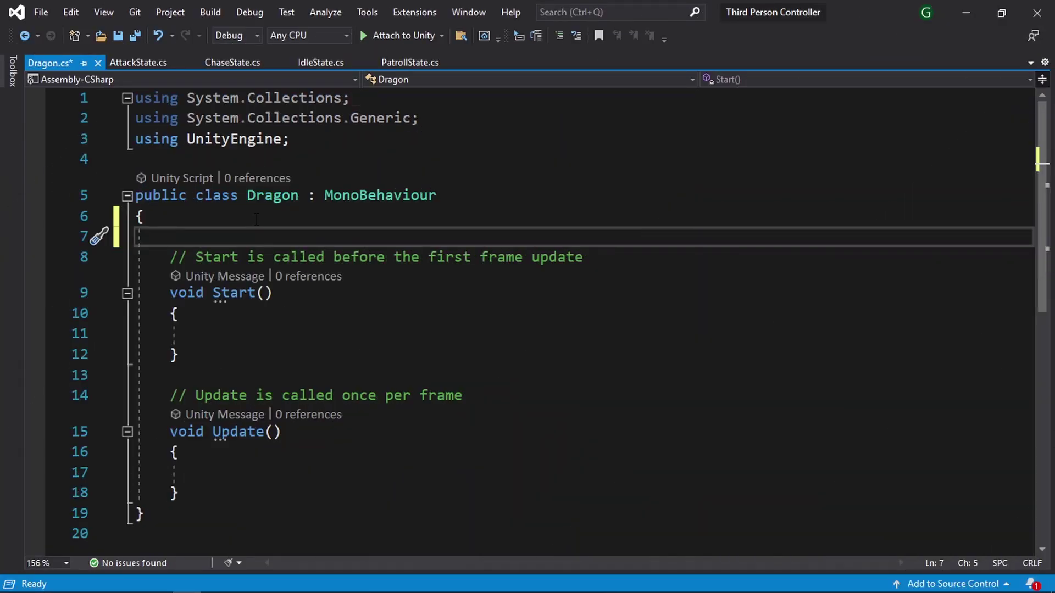
Add the field public int HP = 100; and delete the default Start and Update methods.
text(public )
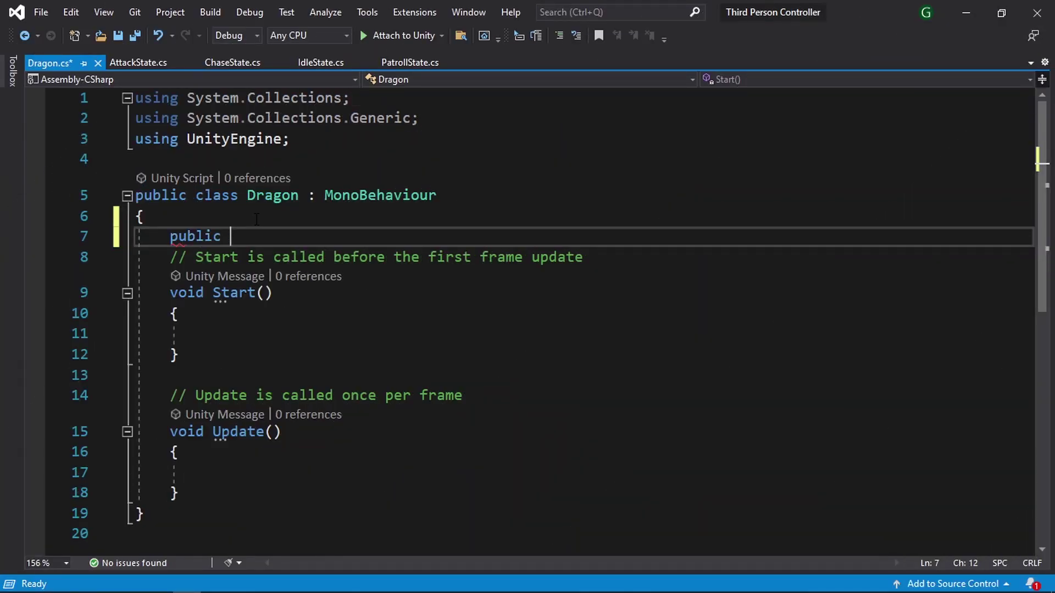
text(int HP =)
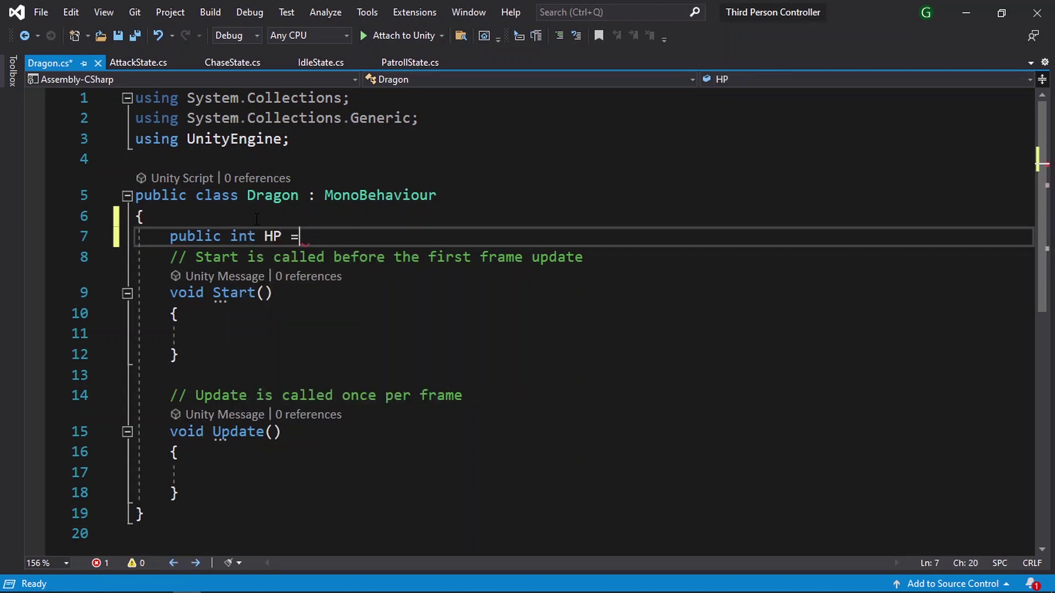
text( 100;)
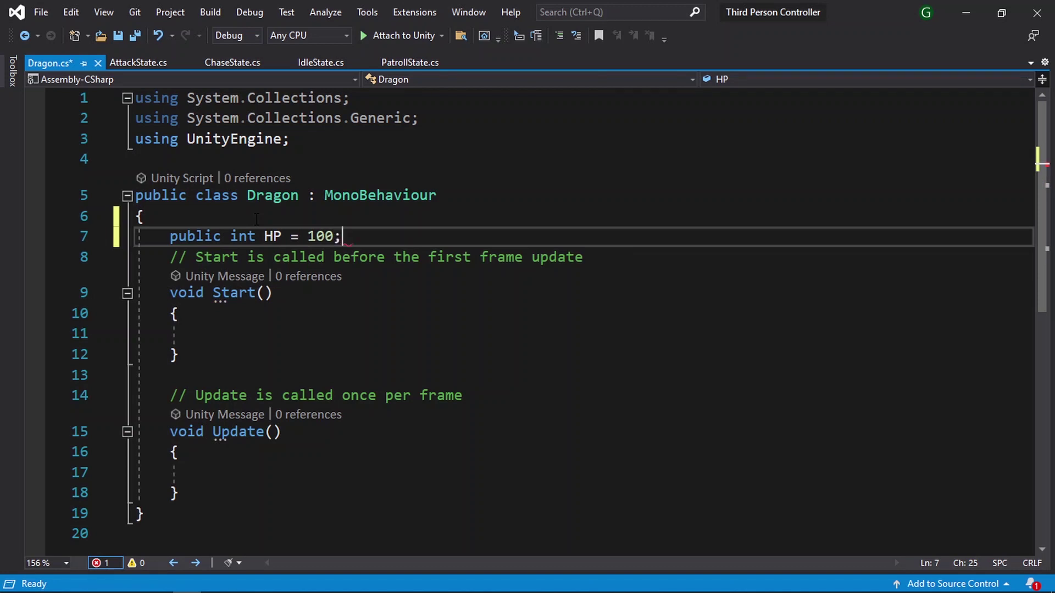
key(Return)
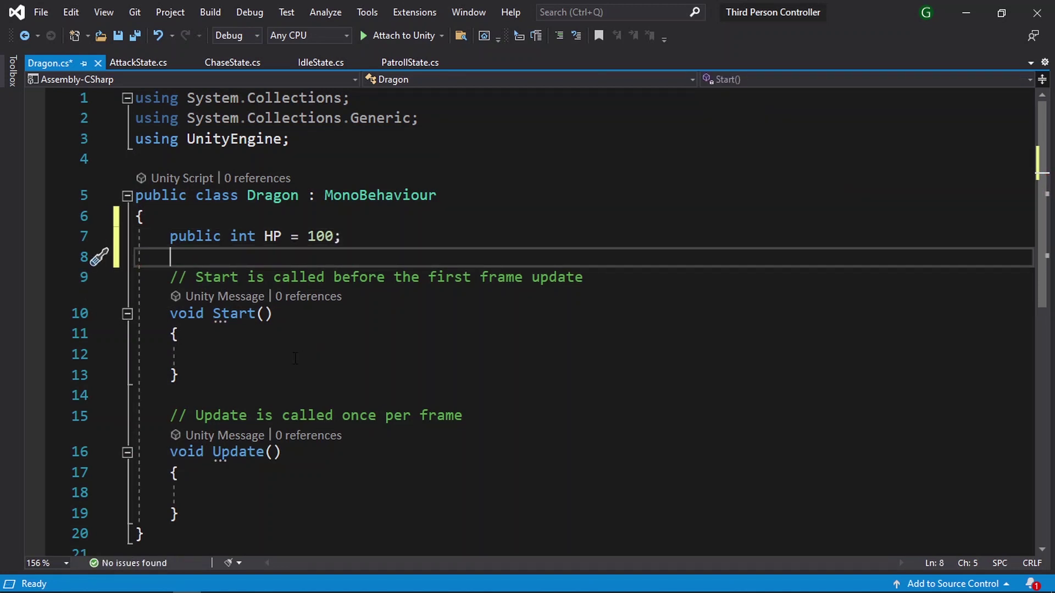
scroll(285, 362, down, 1)
ctrl+scroll(284, 362, up, 2)
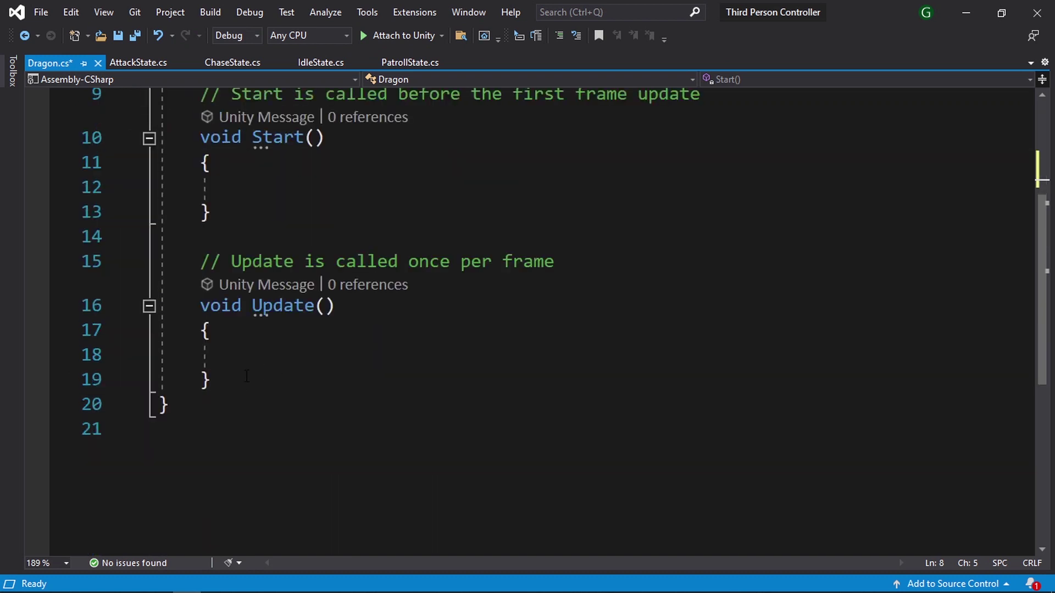
scroll(241, 389, up, 2)
drag(220, 528, 118, 244)
key(Delete)
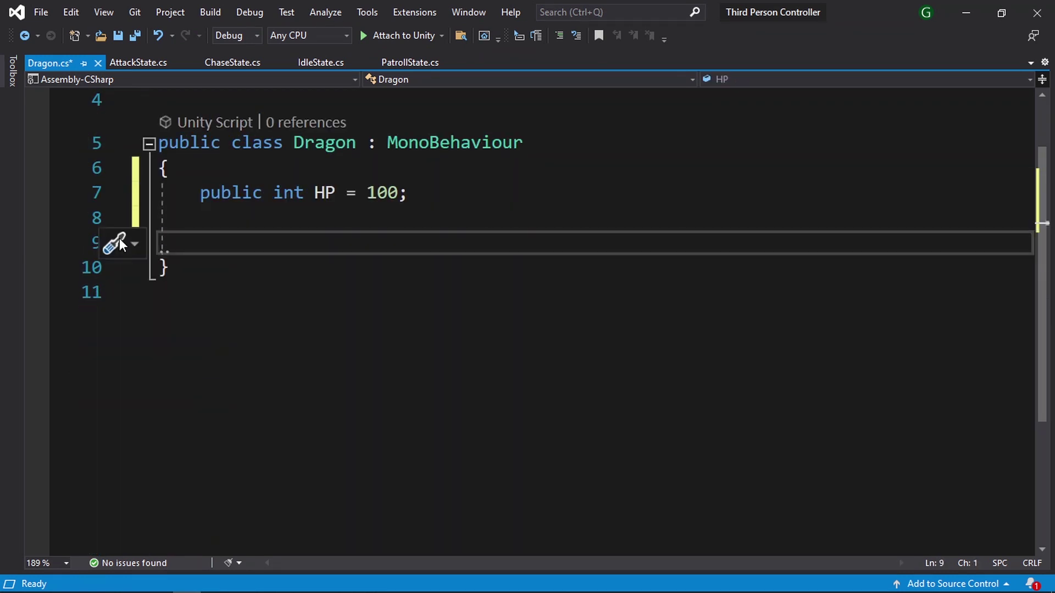
Declare an empty public void TakeDamage(int damageAmount) method.
key(ctrl+space)
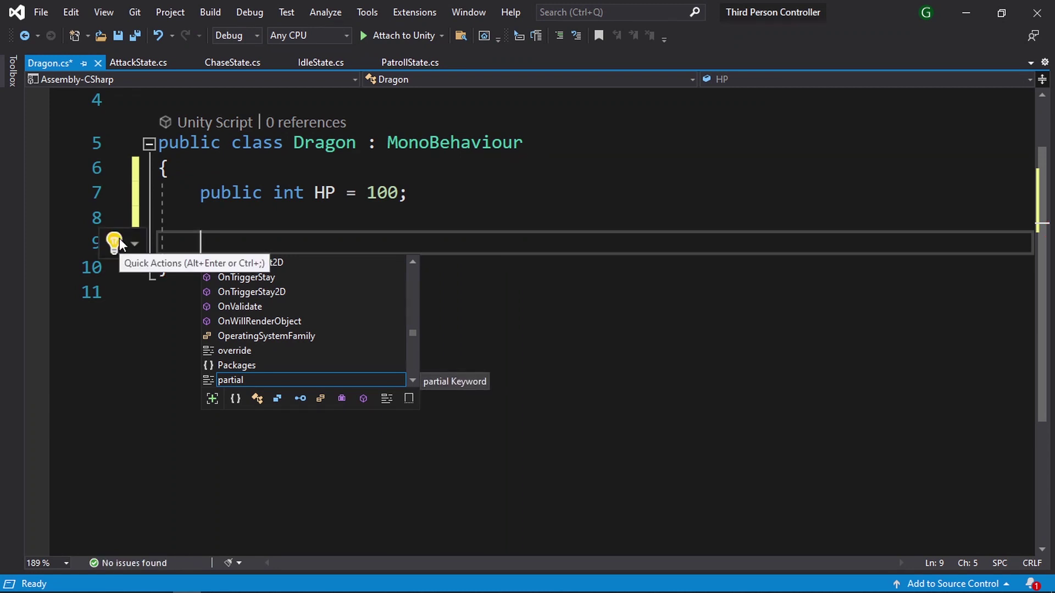
text(public )
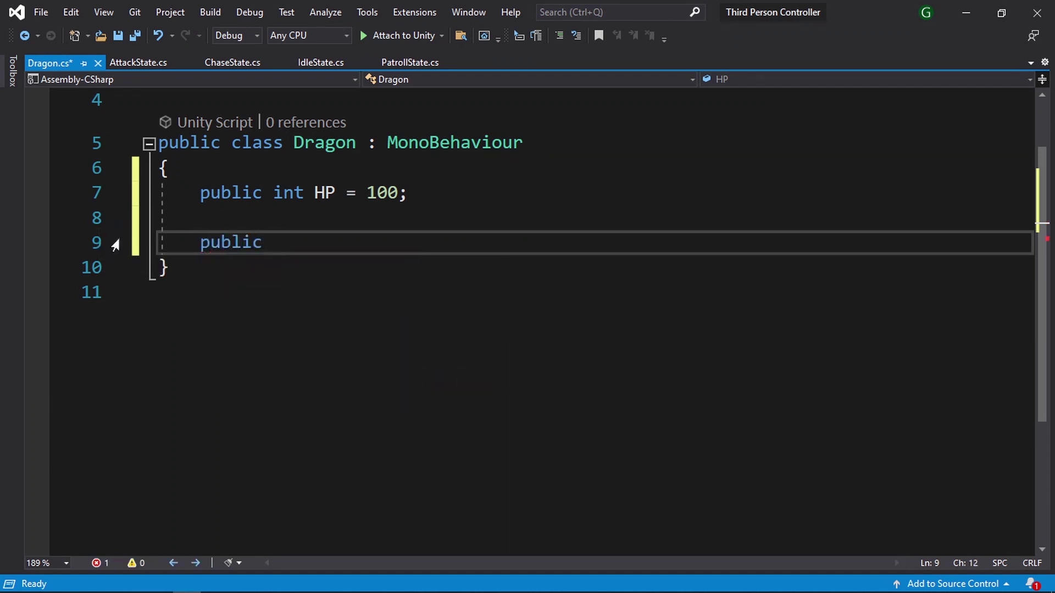
text(void Take)
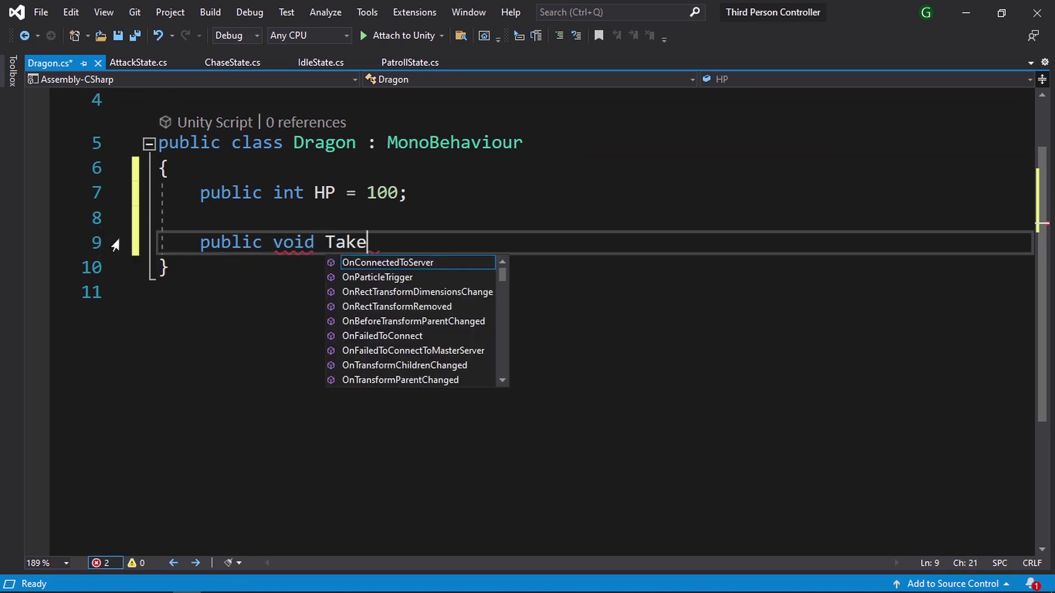
text(Damage()
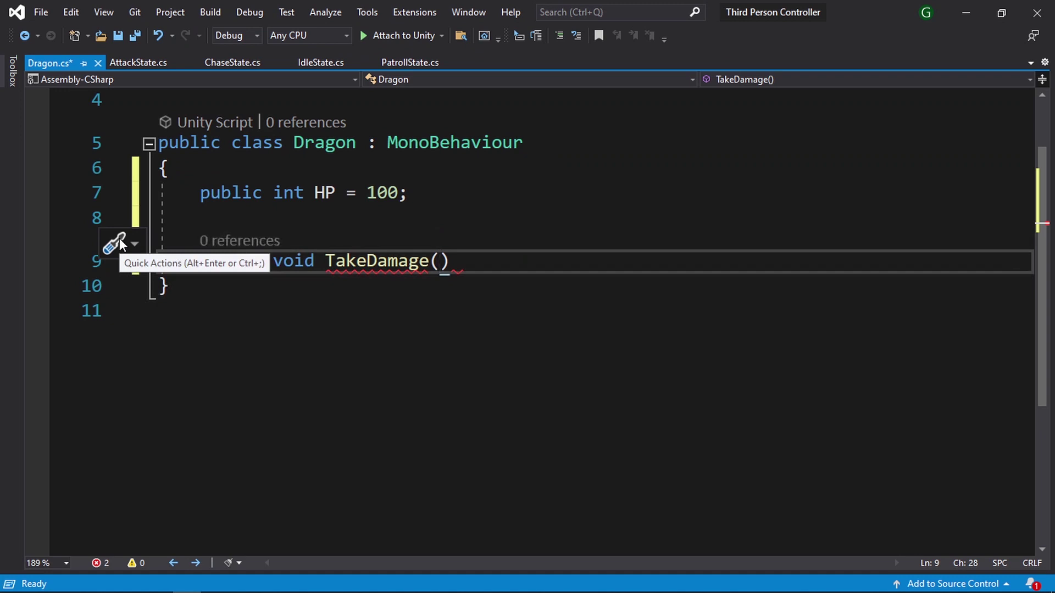
text(int da)
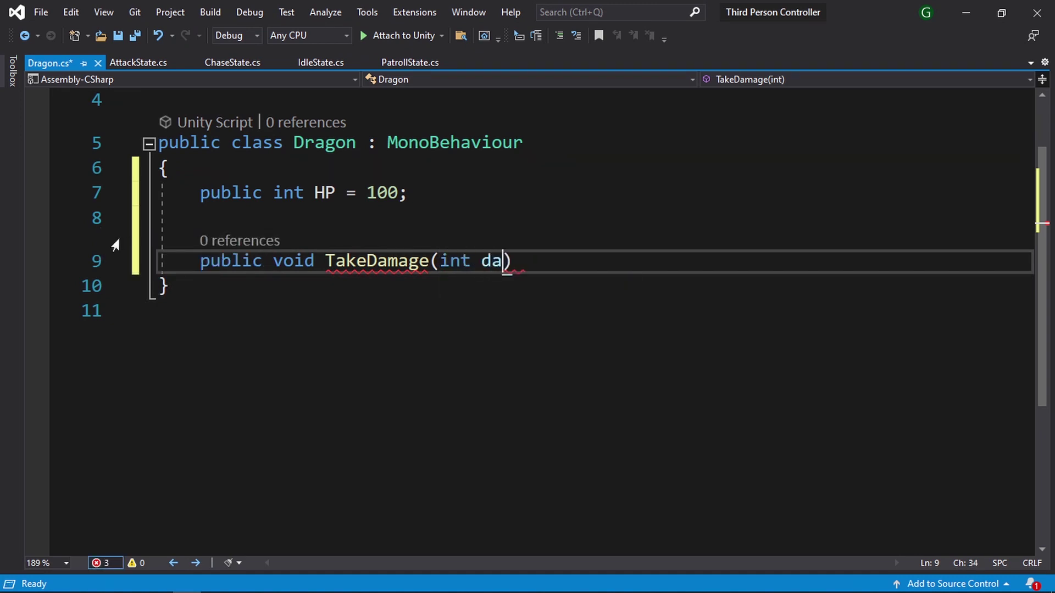
text(mageAmount)
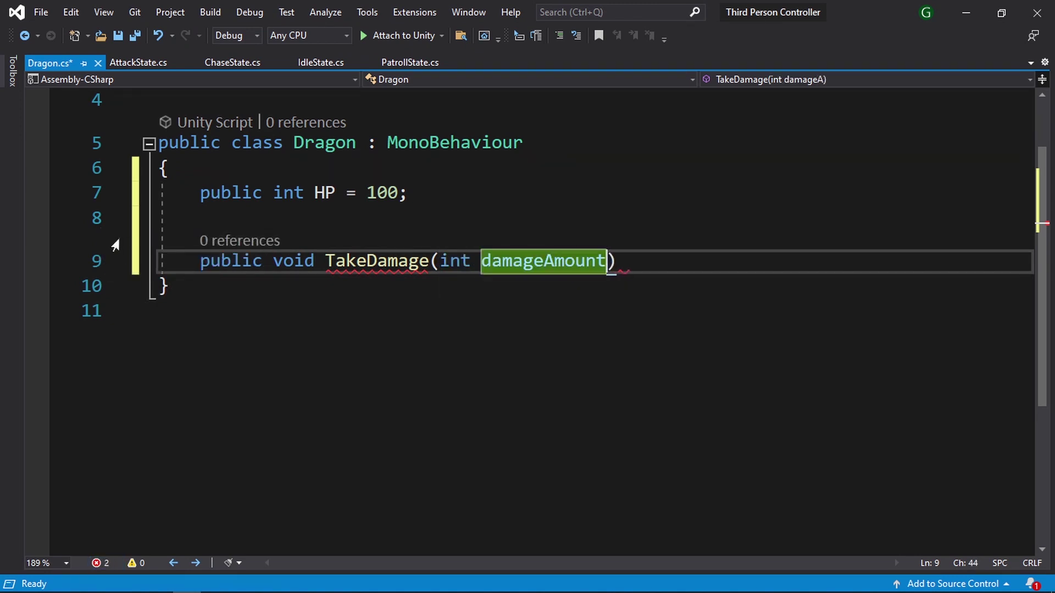
text())
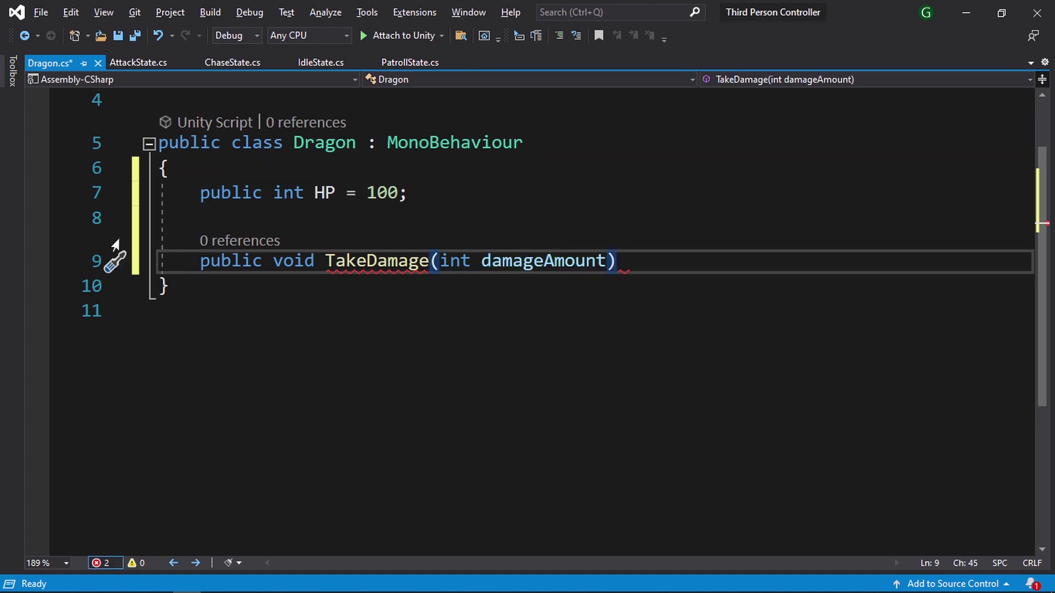
text({)
key(Return)
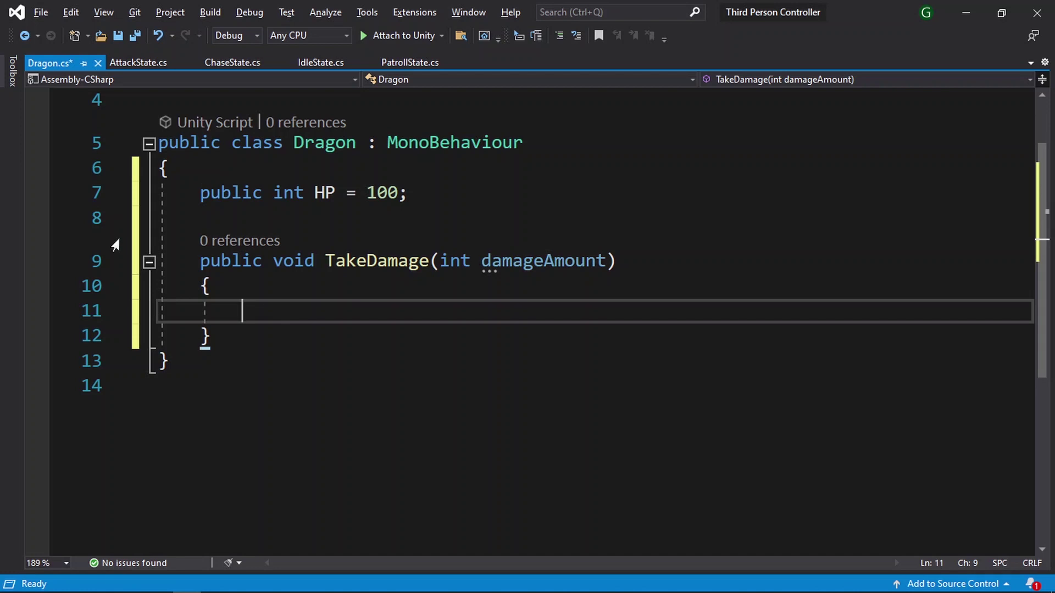
Make TakeDamage subtract damageAmount from HP with HP -= damageAmount;.
text(H)
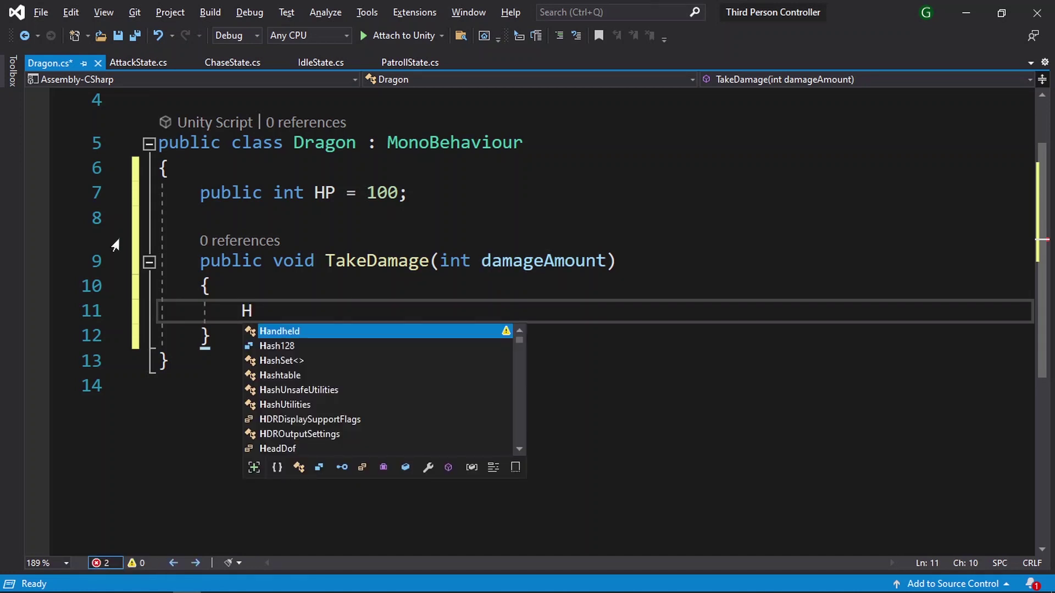
text(P -= )
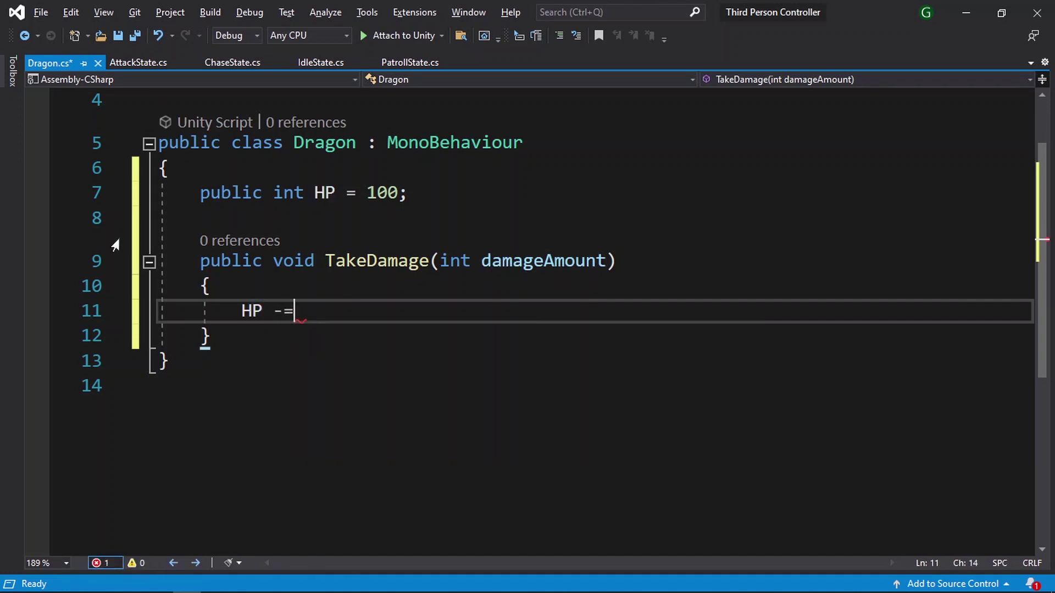
text(dam)
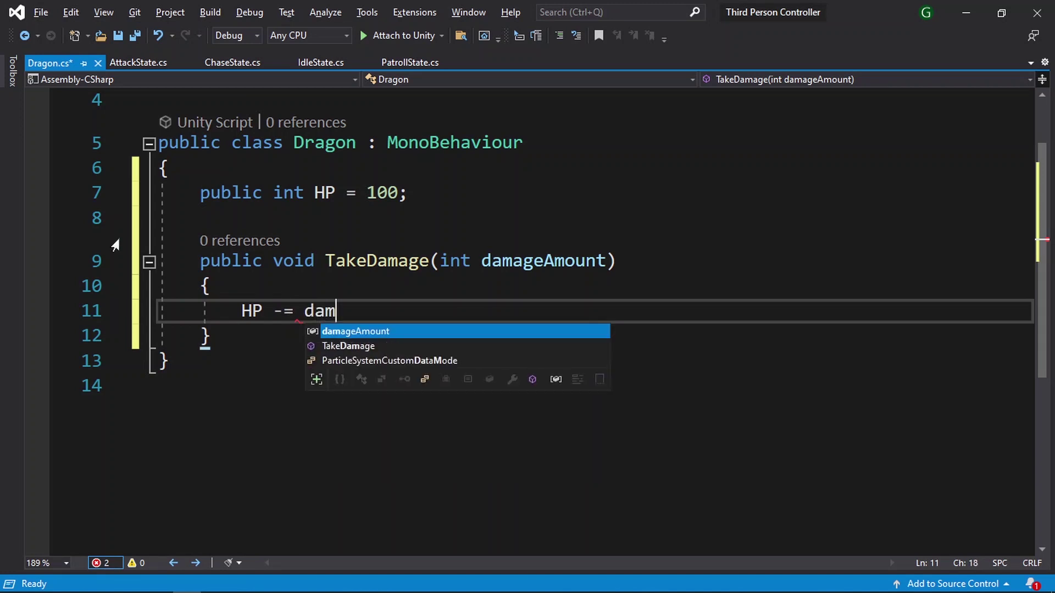
key(Tab)
text(;)
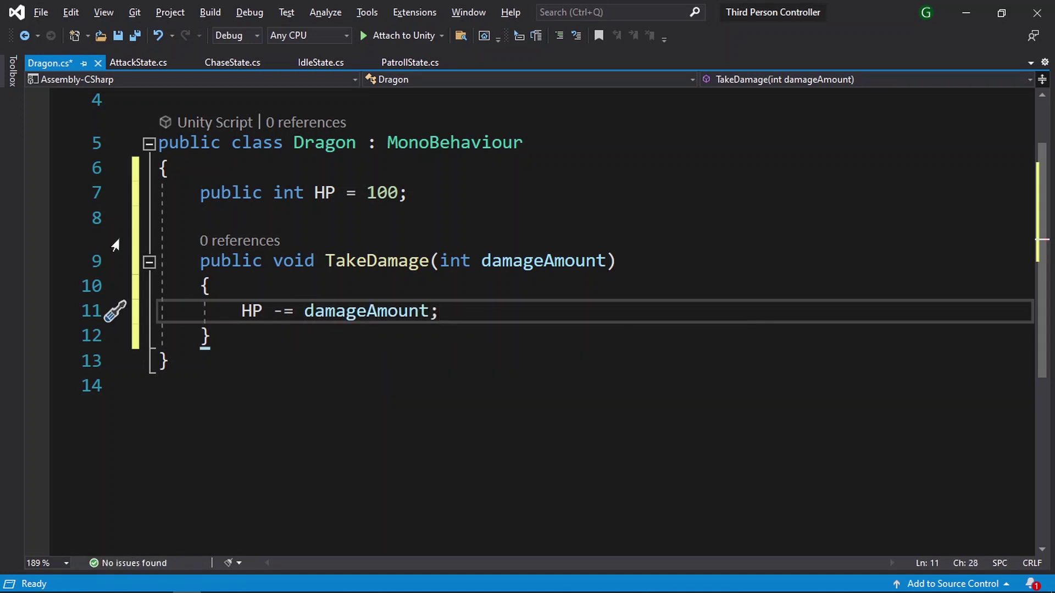
key(Return)
Add an if (HP <= 0) block containing the comment //Play Death Animation.
key(ctrl+space)
text(if)
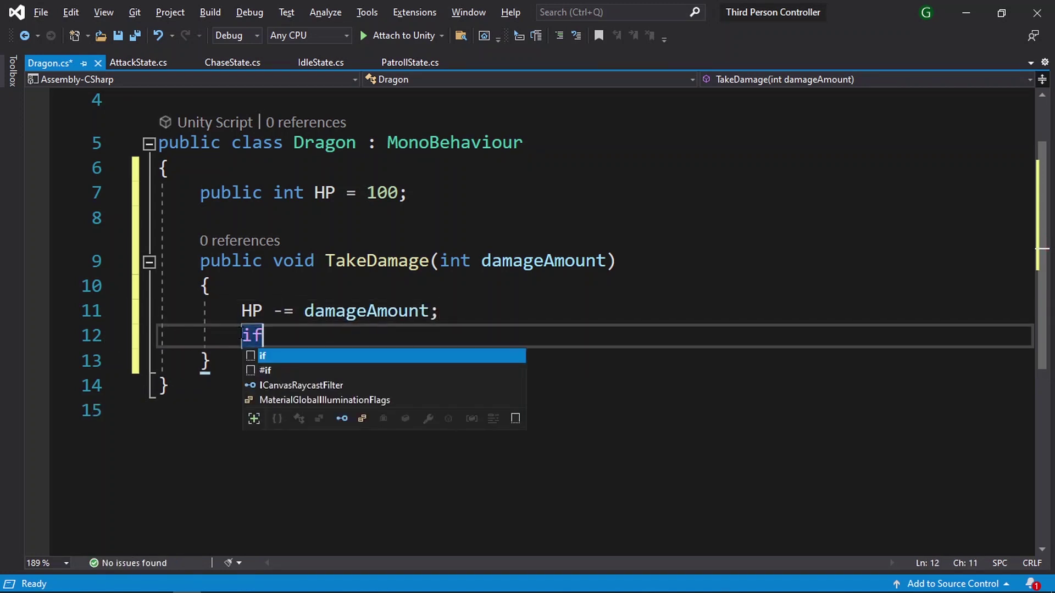
text((HP)
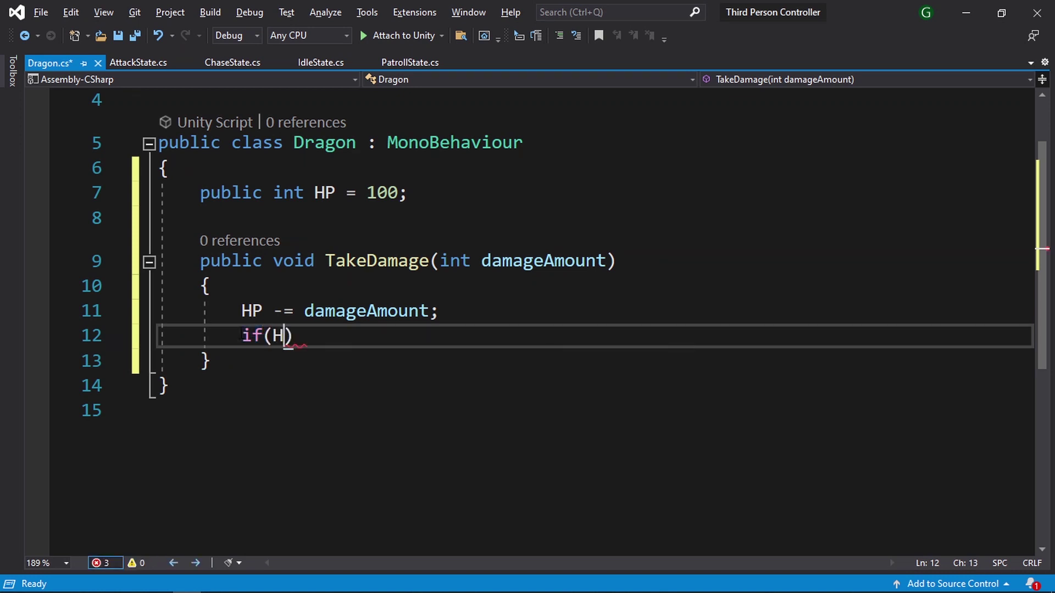
text(<=0))
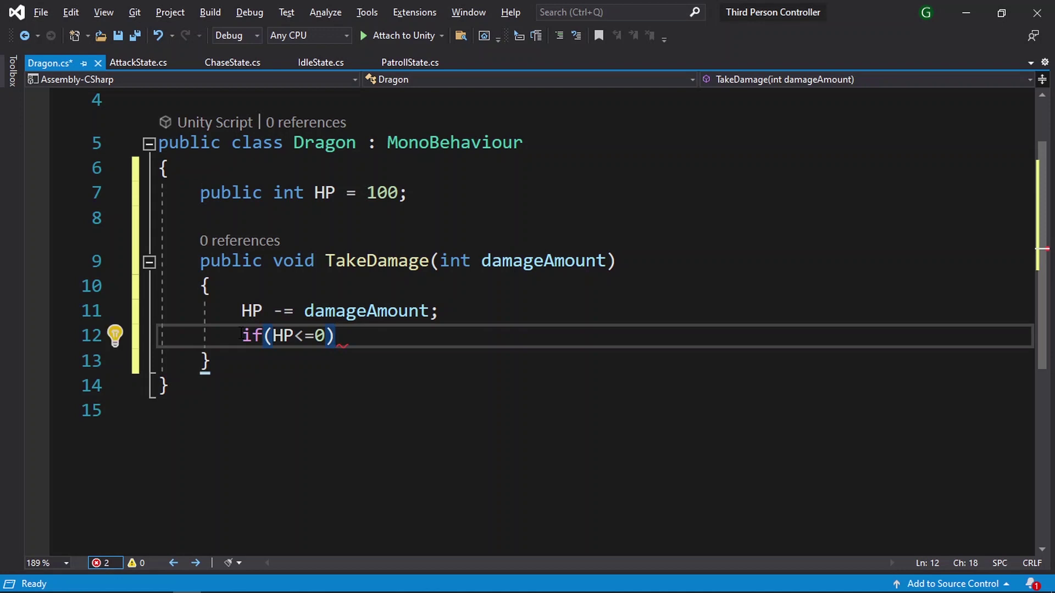
text({)
key(Return)
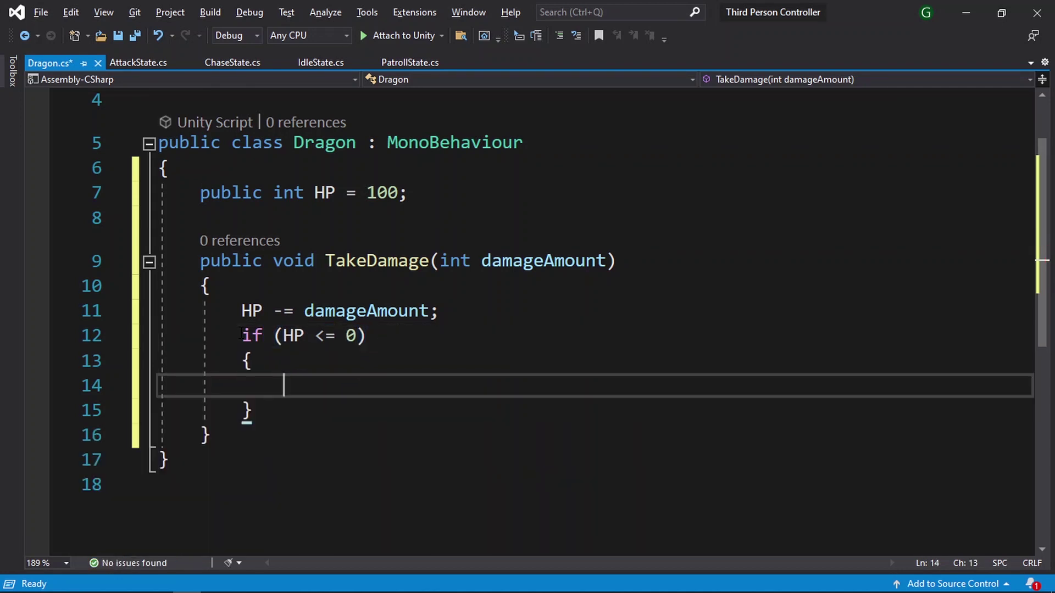
text(//Play D)
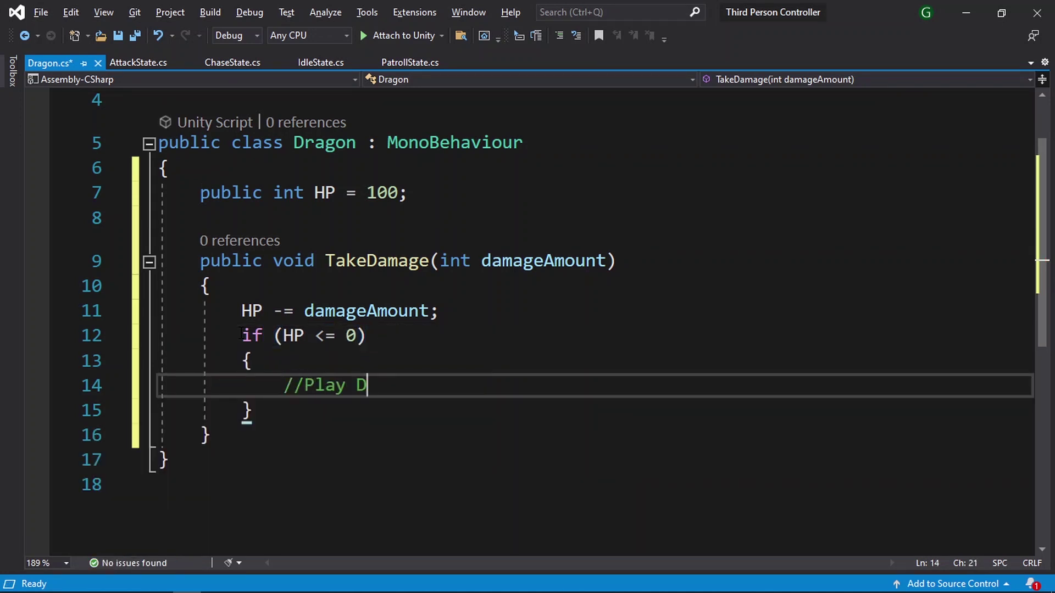
text(eath Animation)
Add an else block commented //Play Get Hit Animation, then return to Unity.
click(252, 410)
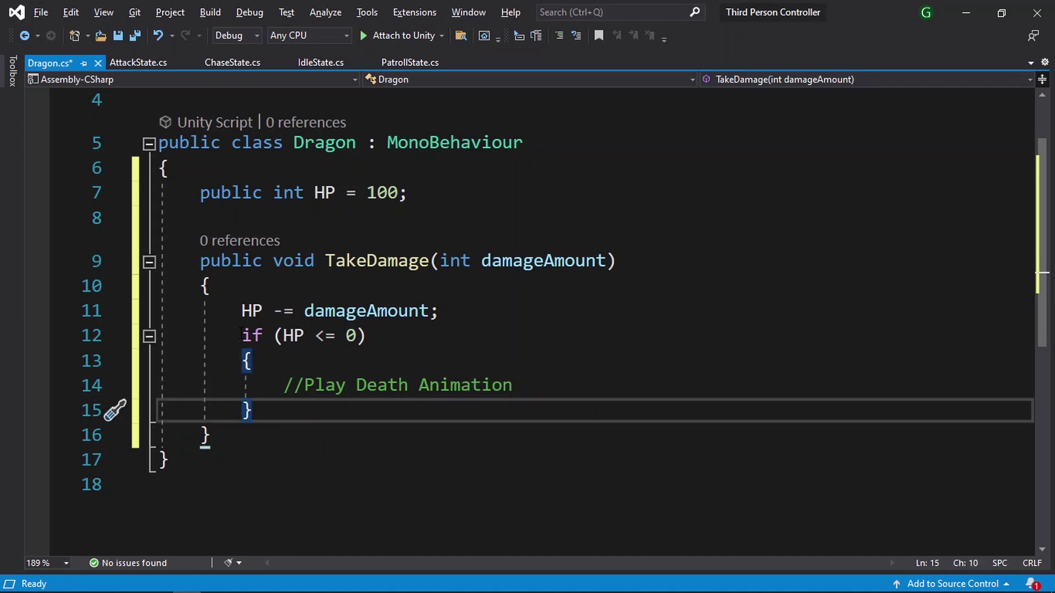
text(else)
key(Tab)
key(Tab)
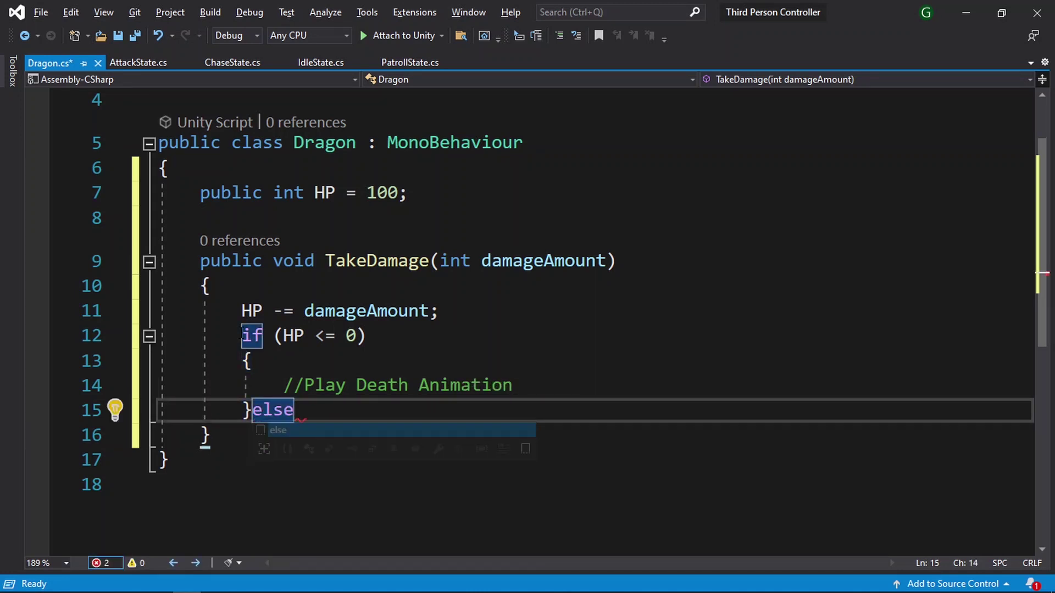
key(Return)
text(/)
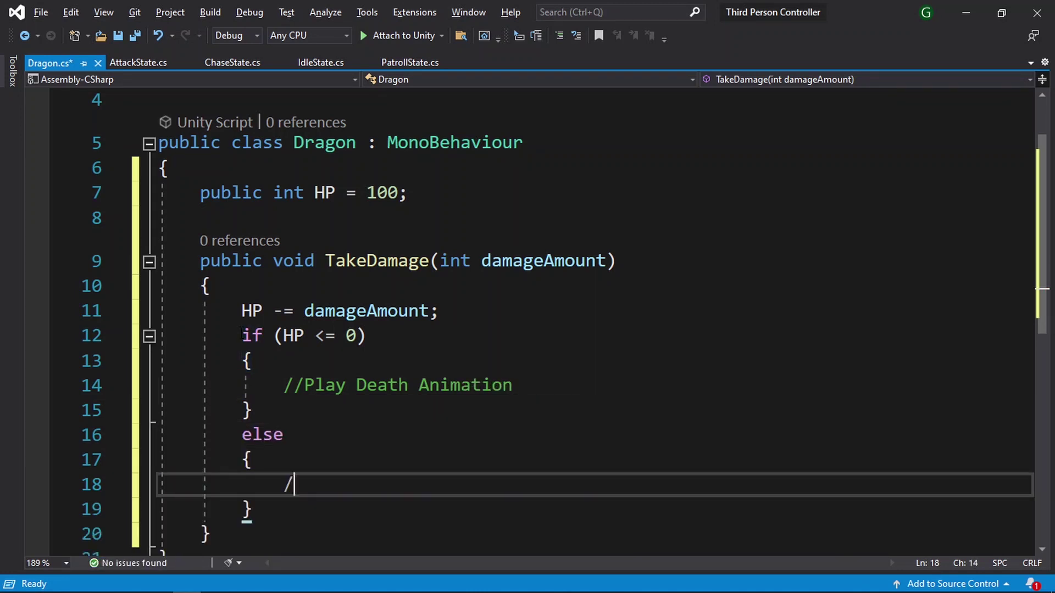
text(/Play Get Hit Animation)
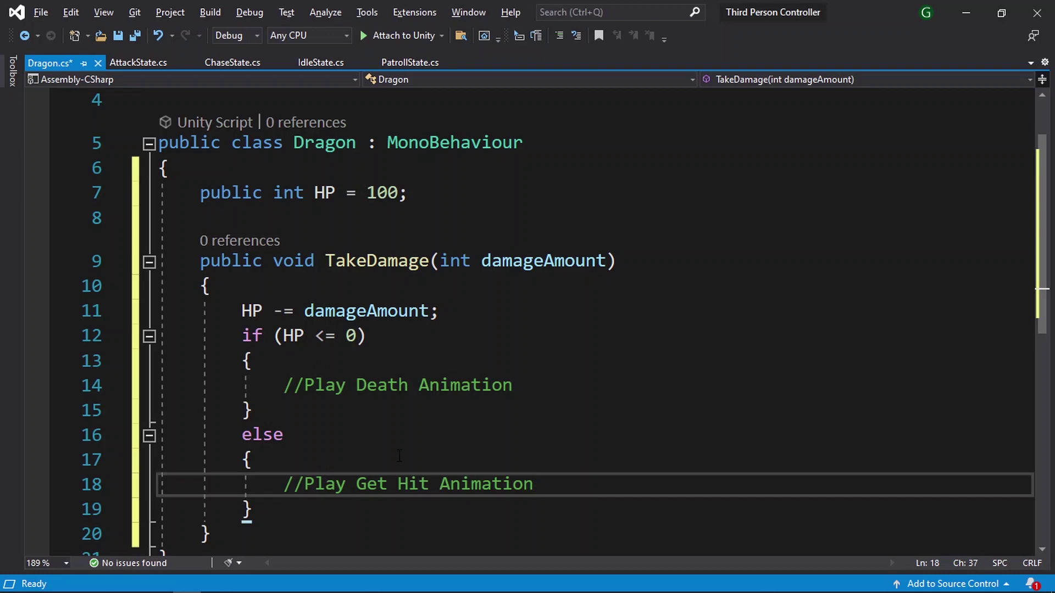
click(966, 12)
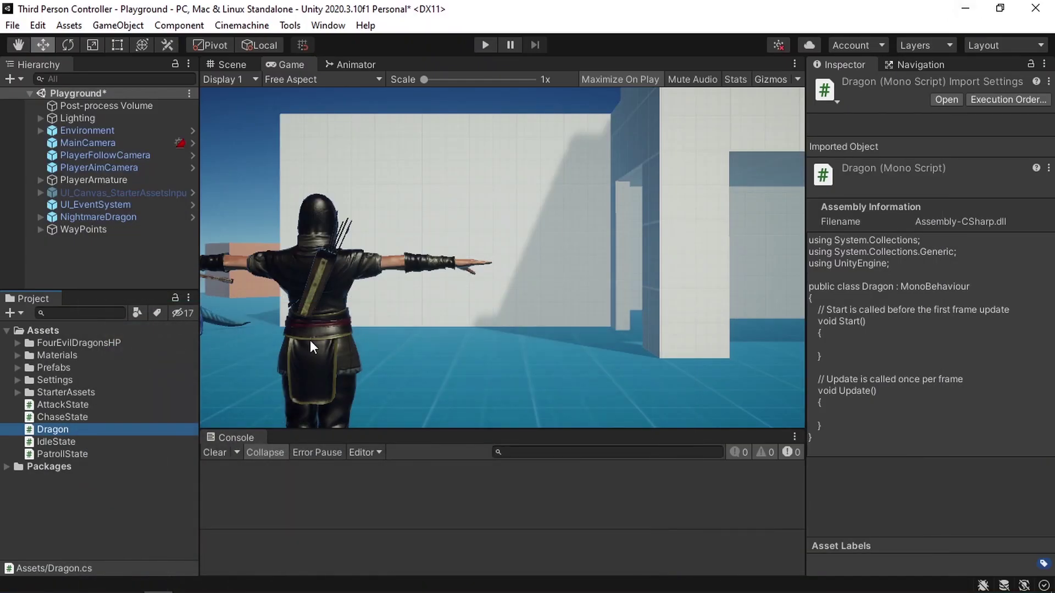
Open NightmareDragon's Nightmare animator controller in the Animator graph.
click(137, 218)
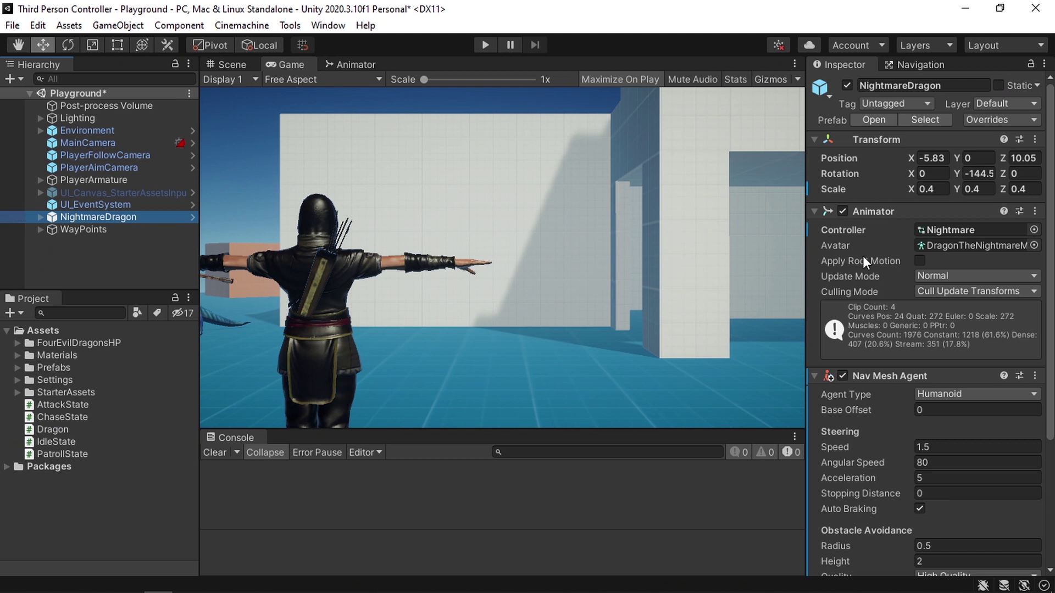
click(949, 229)
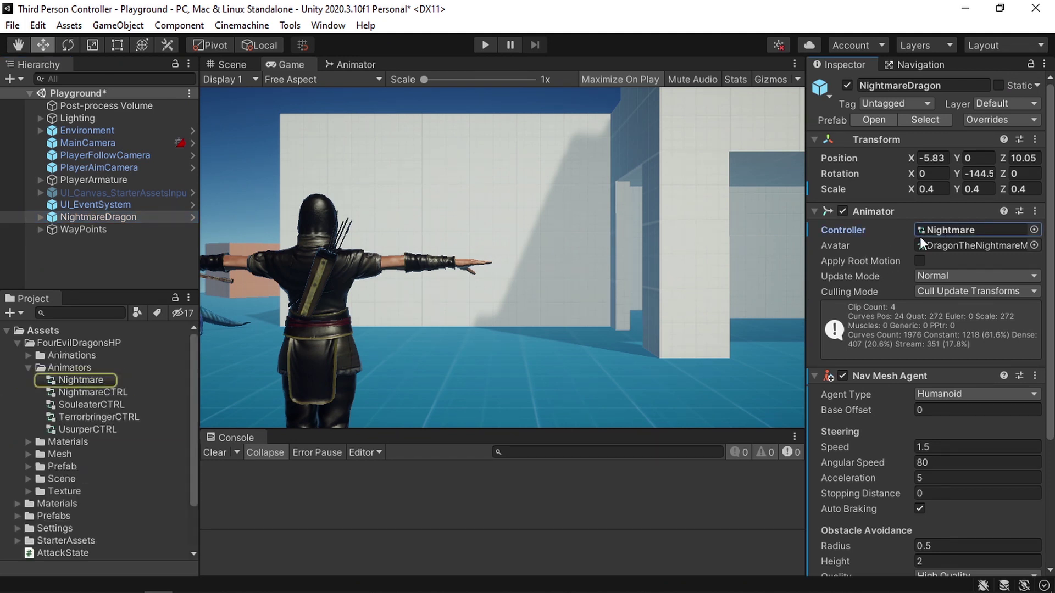
double_click(75, 381)
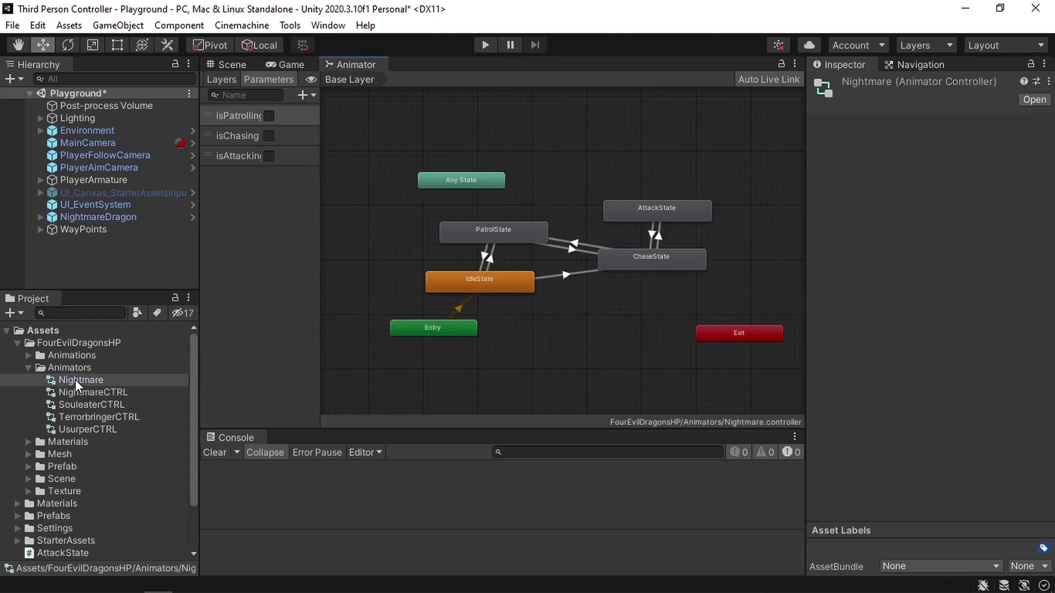
scroll(570, 268, up, 3)
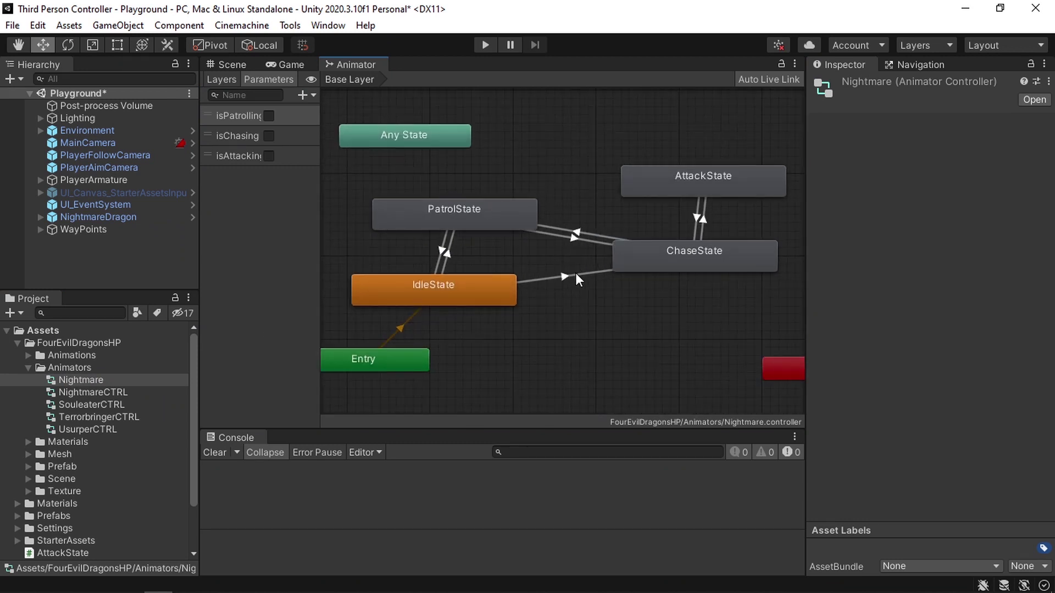
scroll(499, 263, down, 3)
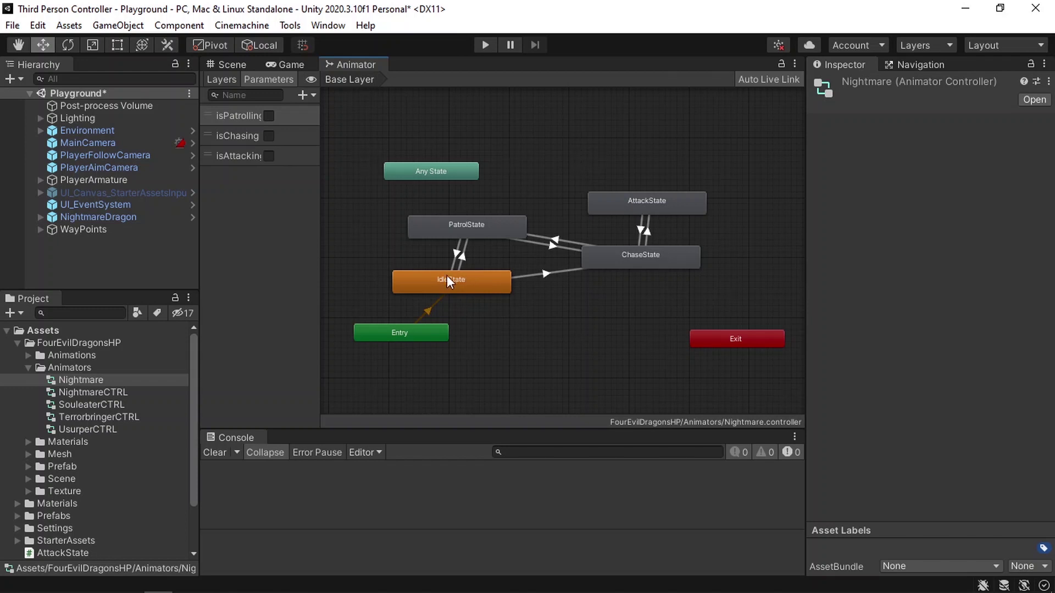
Select the die clip in the dragon's Animations folder and play its preview.
click(28, 355)
scroll(74, 411, down, 3)
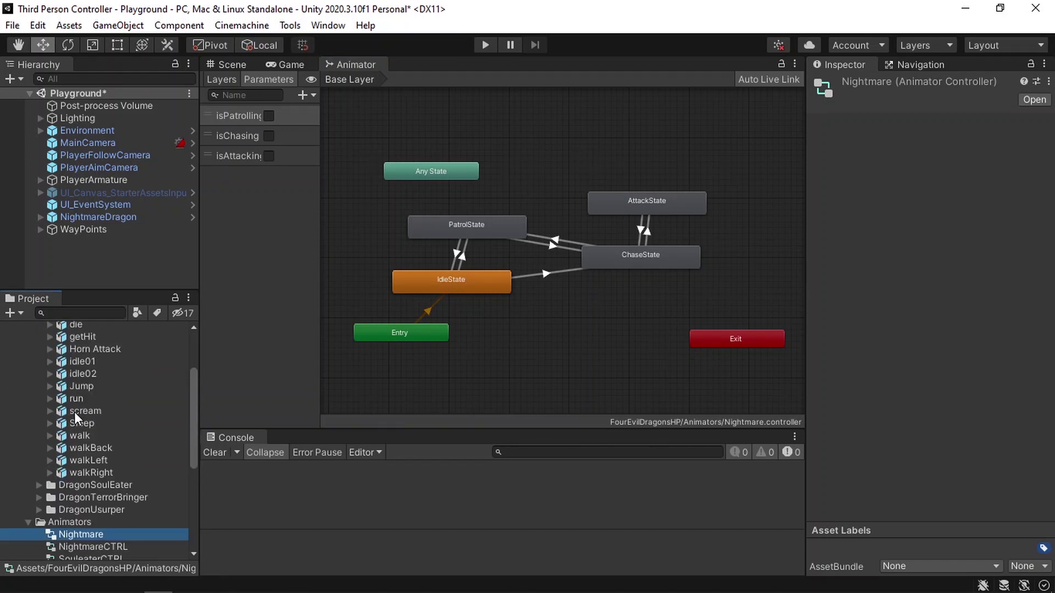
scroll(76, 406, up, 2)
click(76, 372)
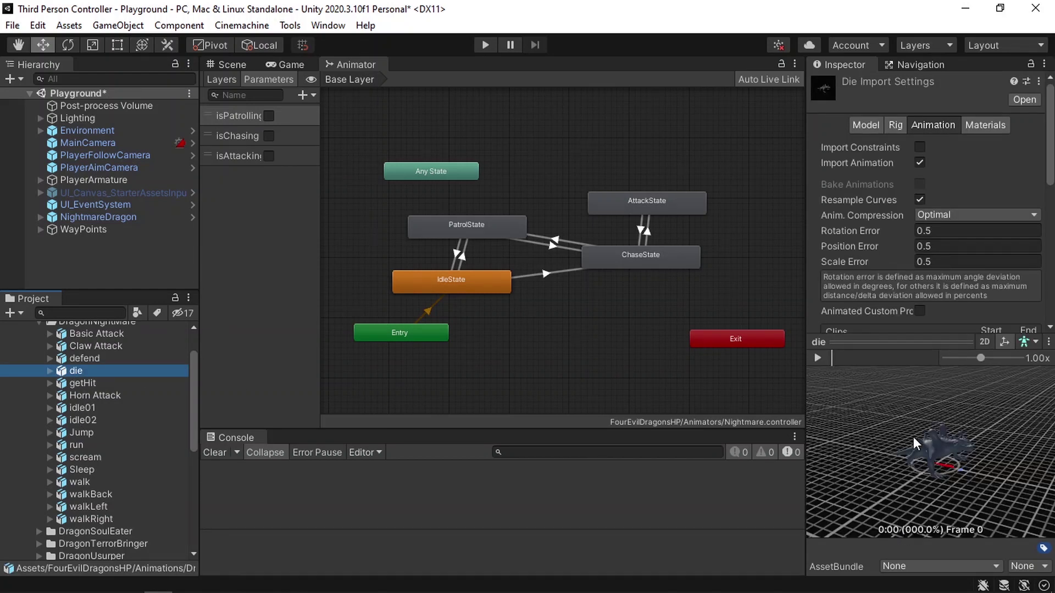
scroll(925, 438, up, 2)
click(818, 358)
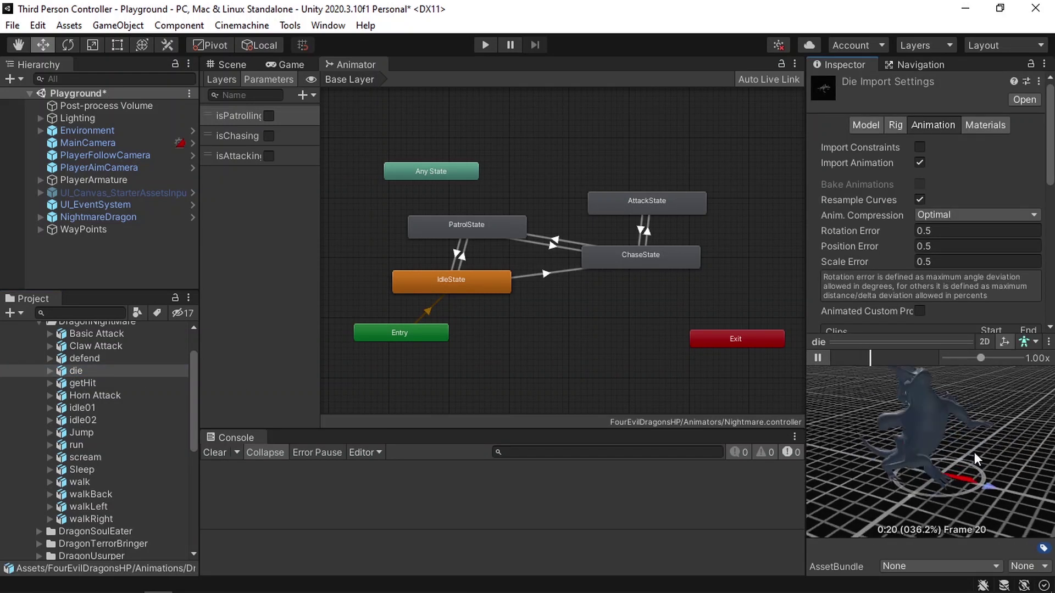
Add die and getHit states to the Nightmare graph from their animation clips.
drag(909, 464, 890, 456)
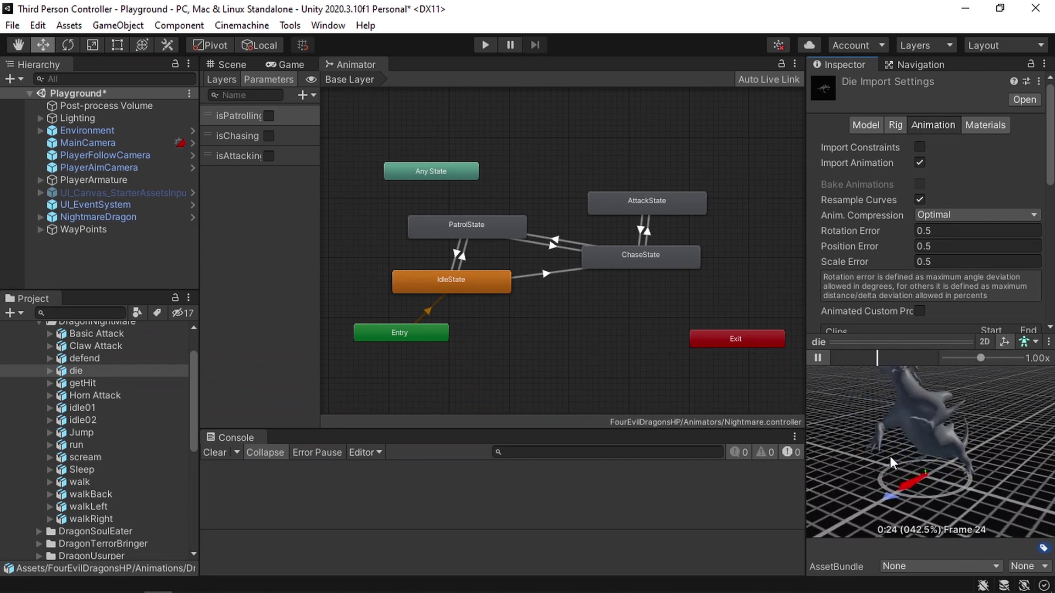
drag(95, 374, 506, 129)
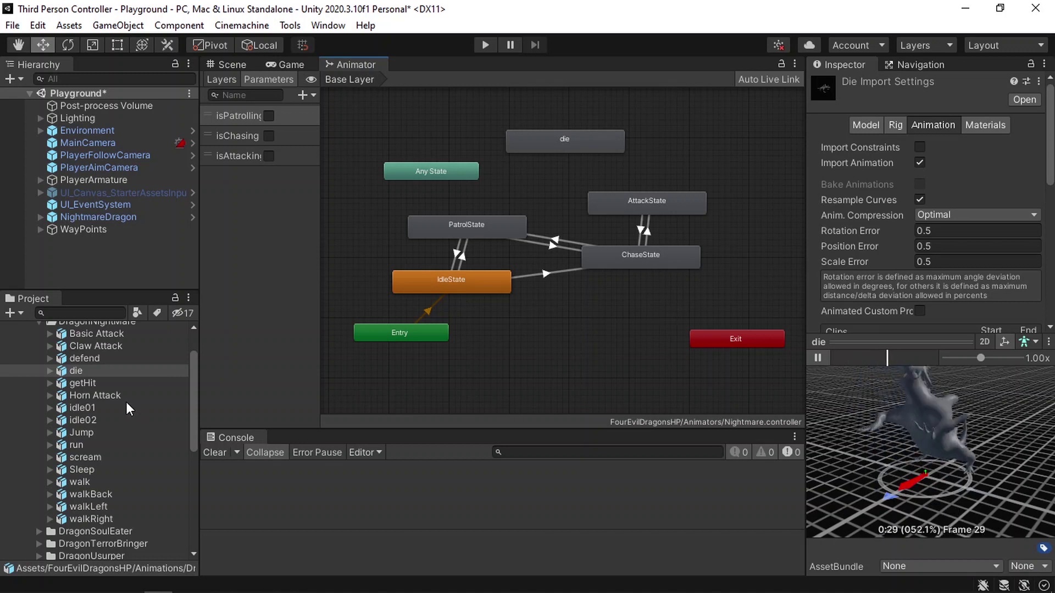
drag(84, 384, 558, 136)
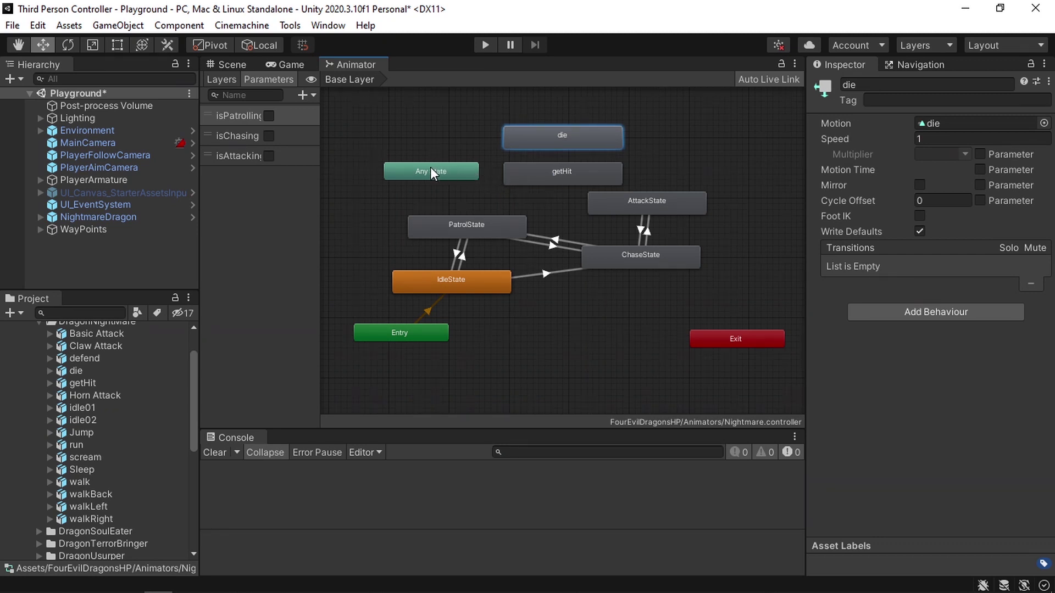
Make transitions from Any State to die and to getHit.
drag(430, 168, 424, 145)
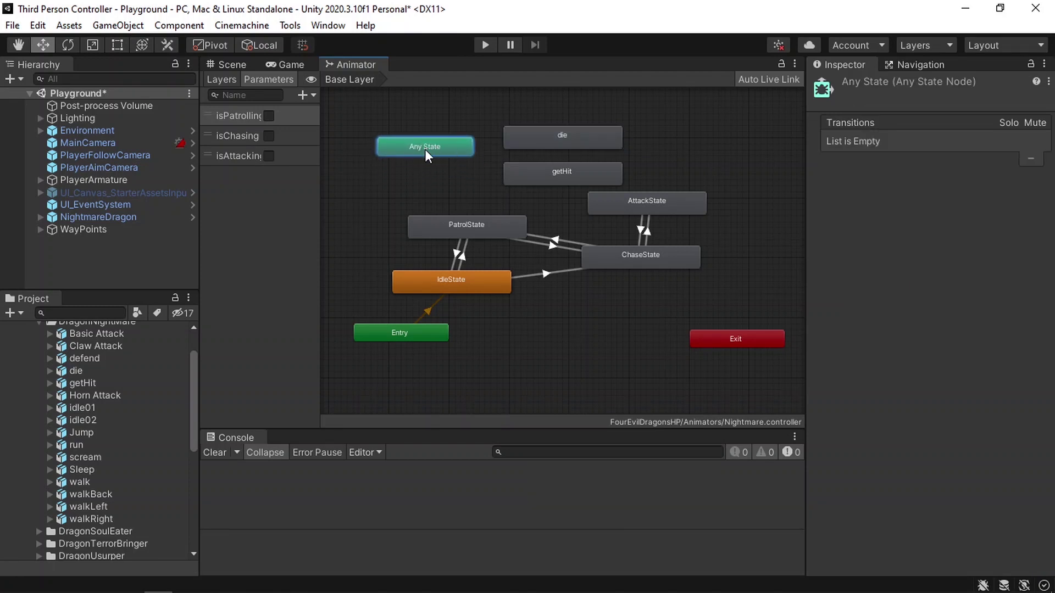
right_click(440, 147)
click(465, 155)
click(546, 135)
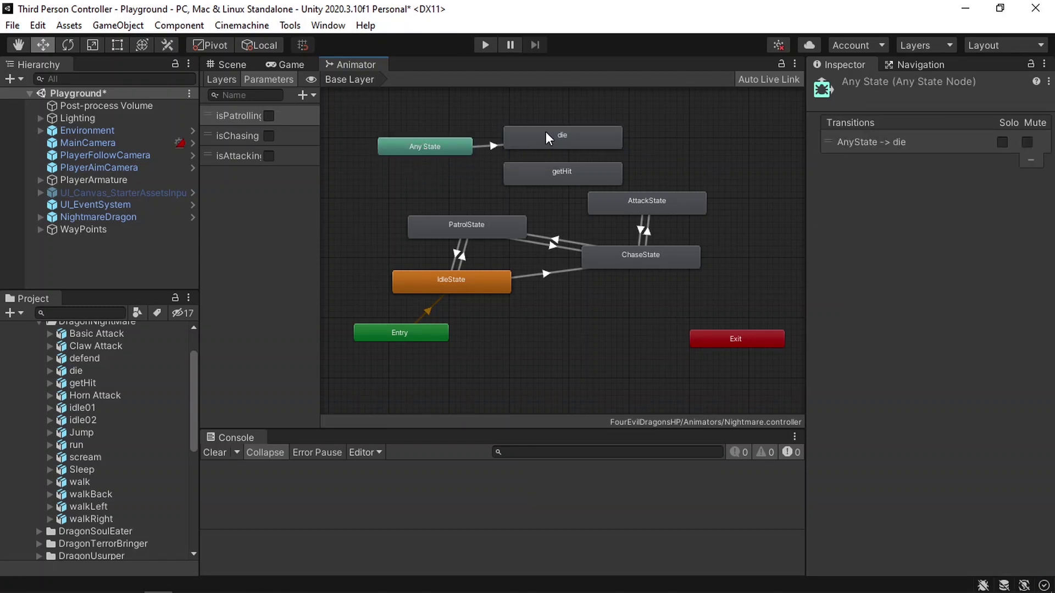
right_click(437, 149)
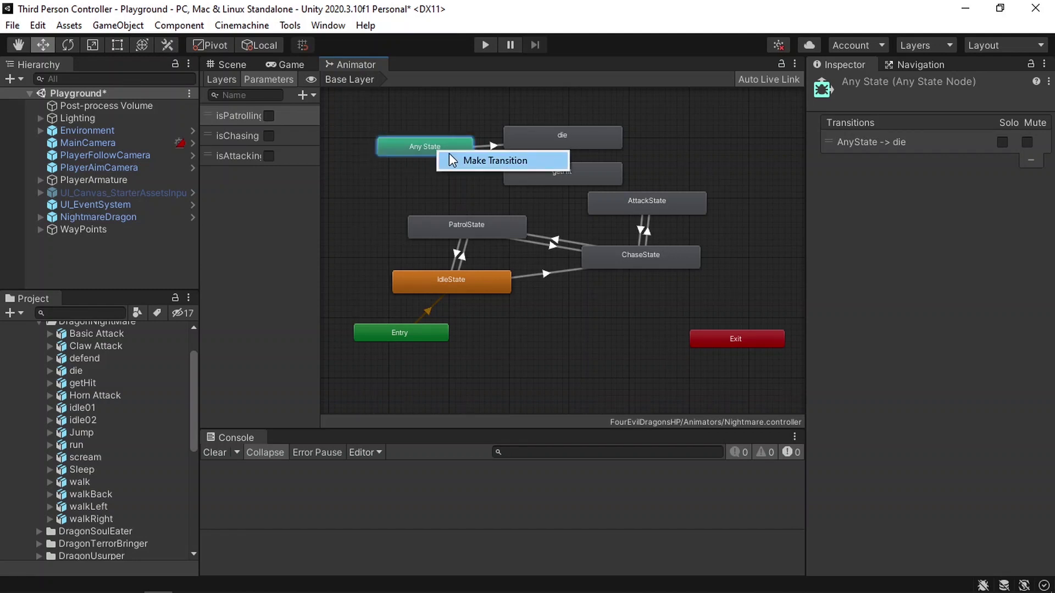
click(463, 160)
click(562, 172)
drag(582, 172, 628, 156)
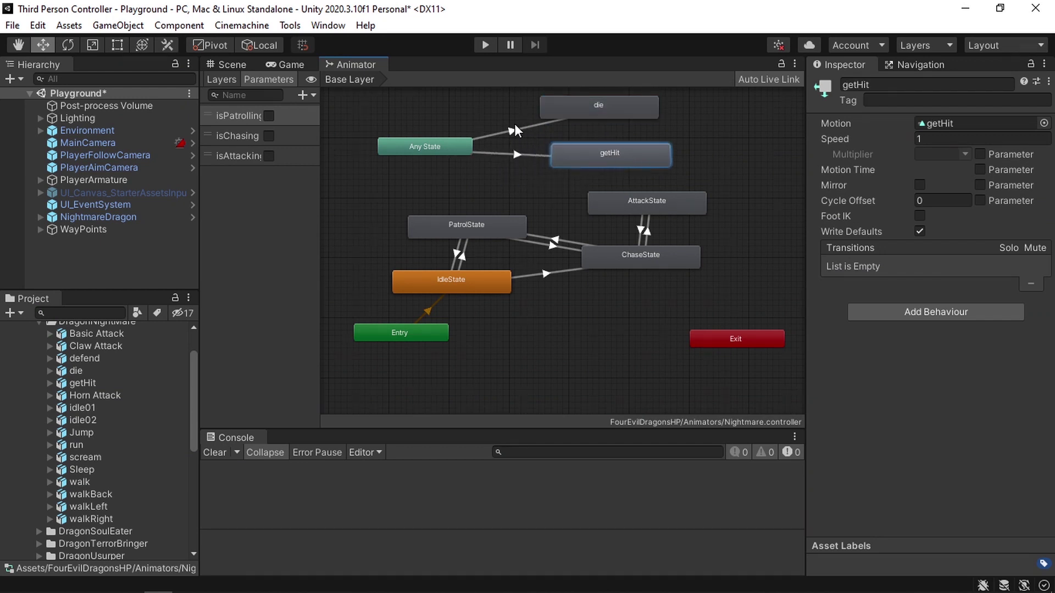
click(511, 156)
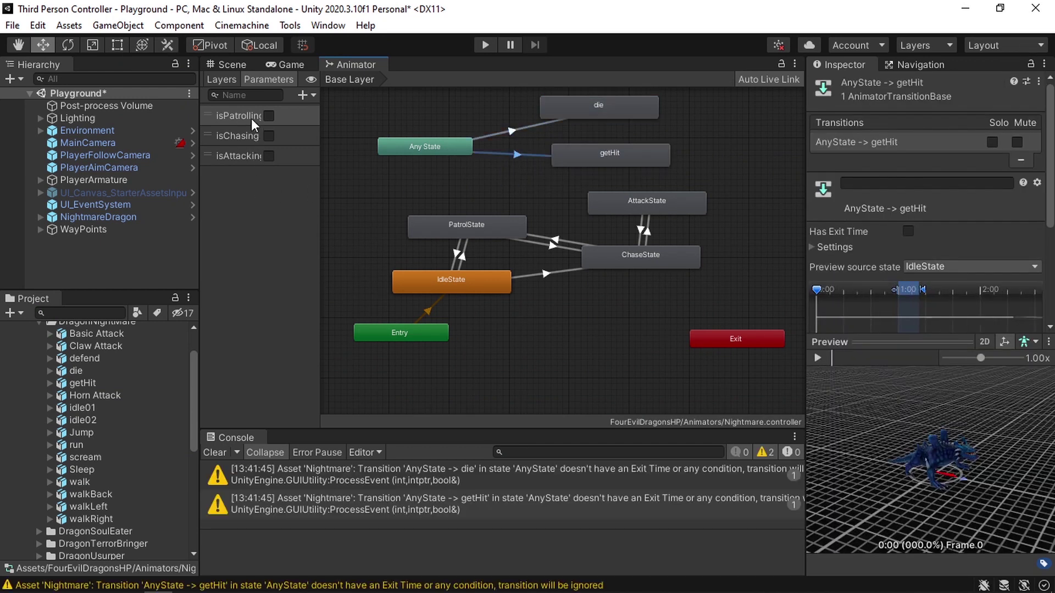
Create two Trigger parameters named die and damage.
click(304, 95)
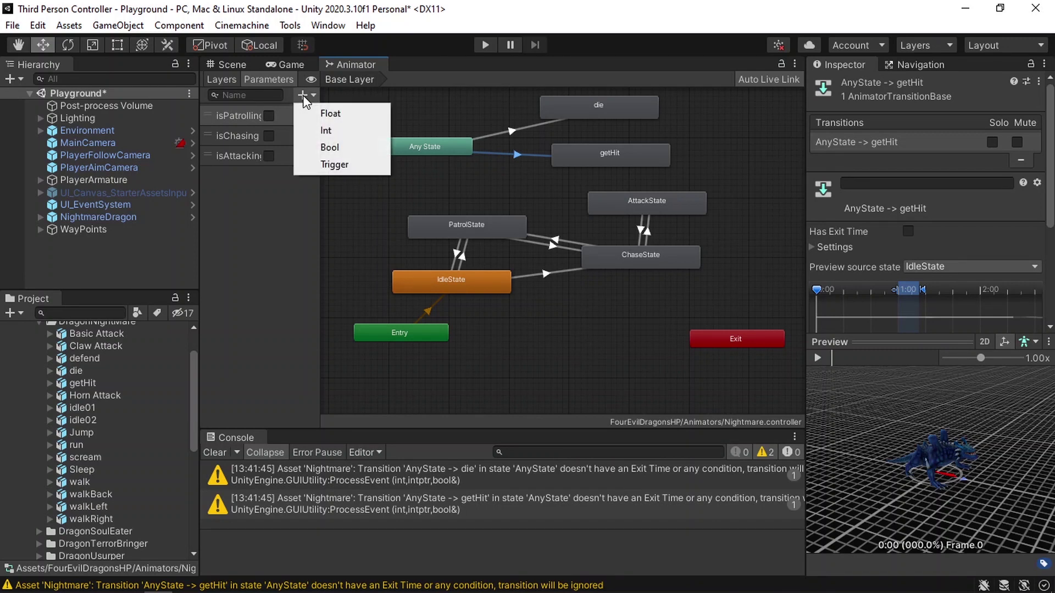
click(341, 166)
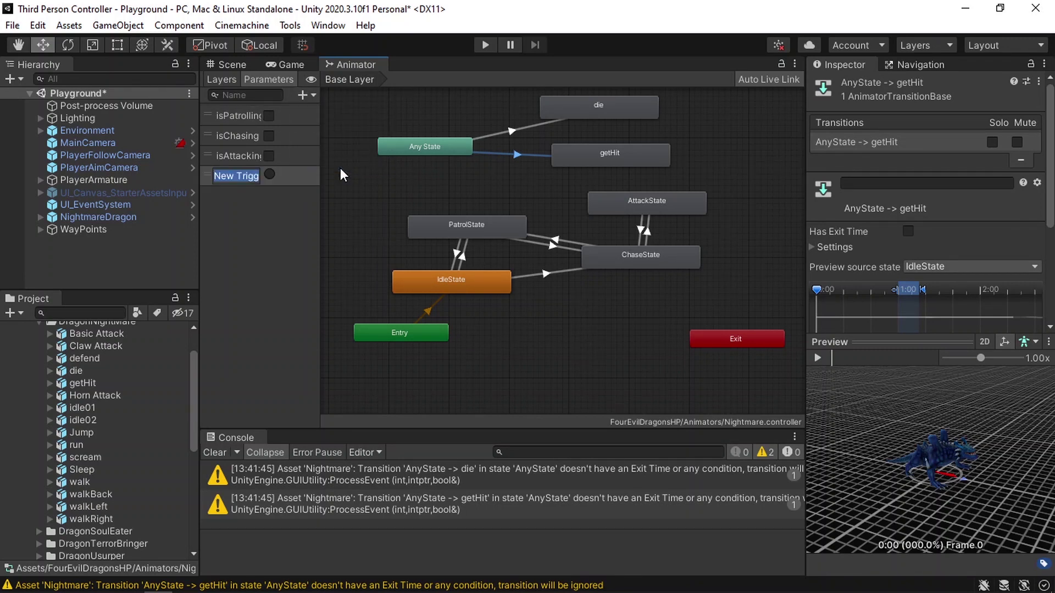
text(die)
key(Return)
click(305, 95)
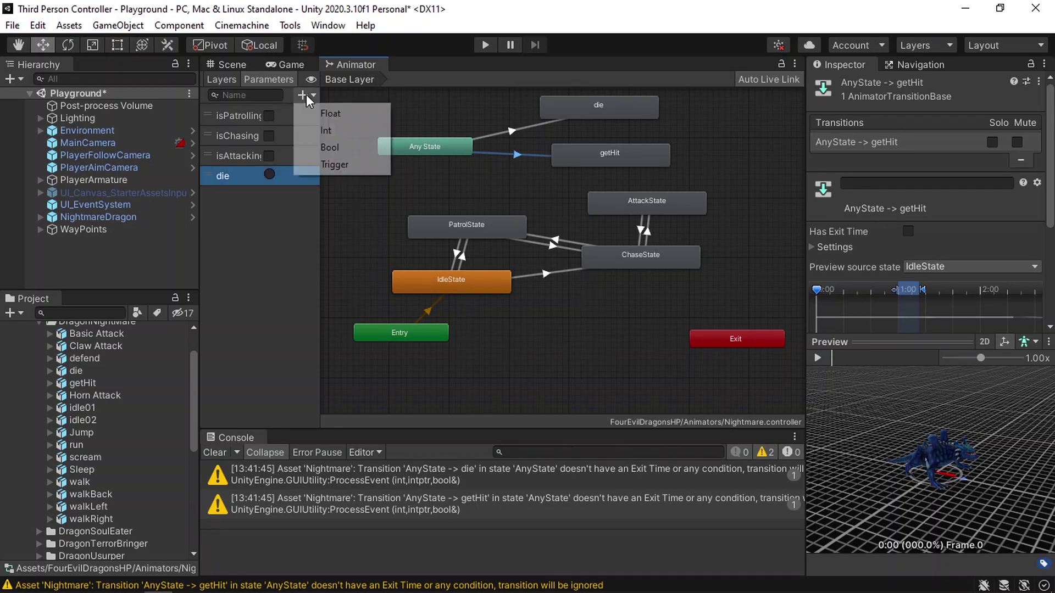
click(329, 161)
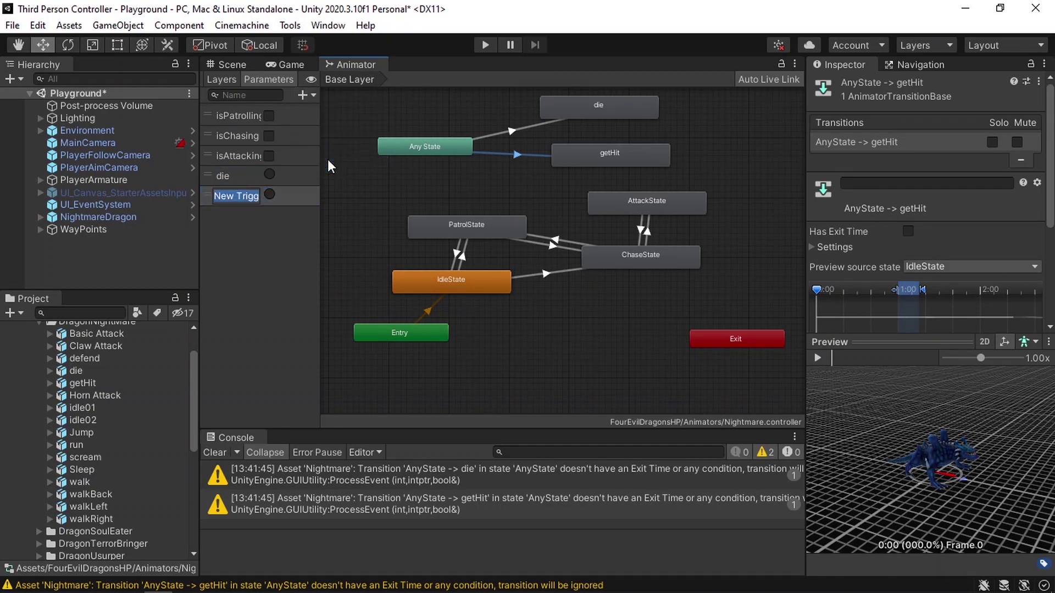
text(damage)
key(Return)
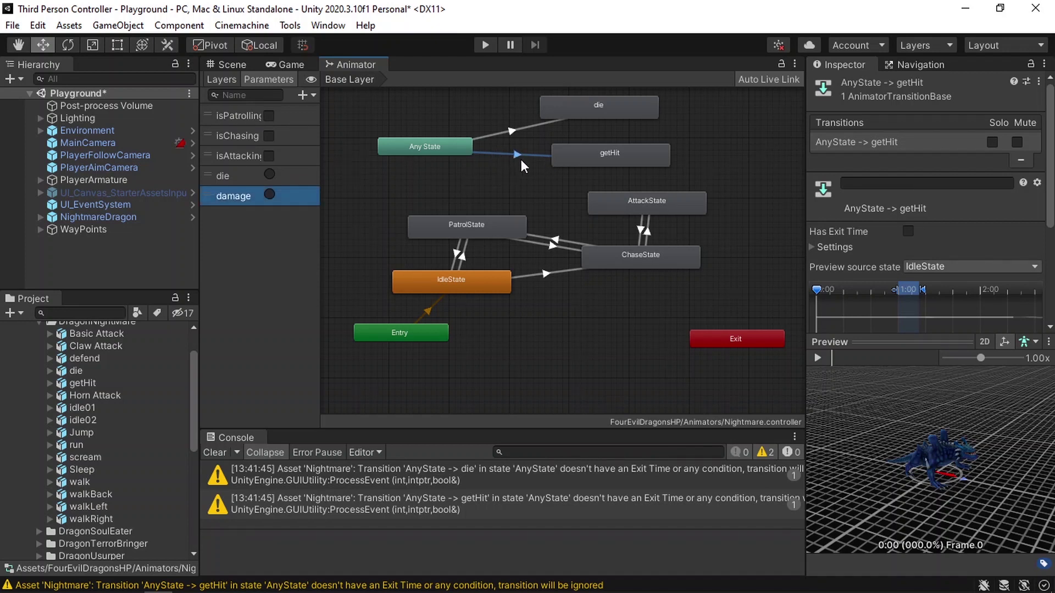
Give the AnyState→getHit transition a condition on the damage trigger.
scroll(970, 288, down, 5)
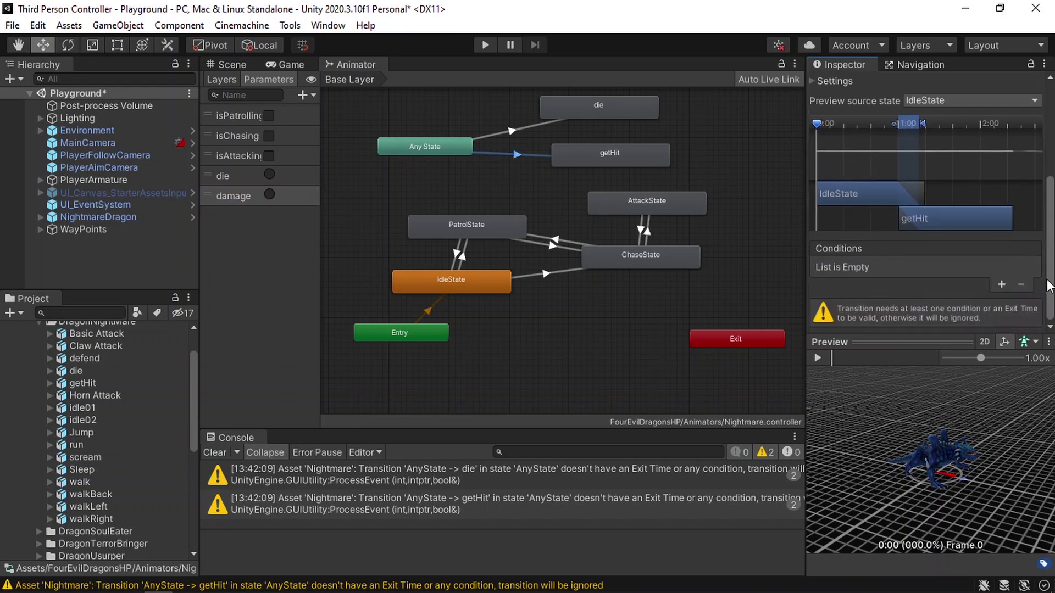
click(1001, 284)
click(866, 298)
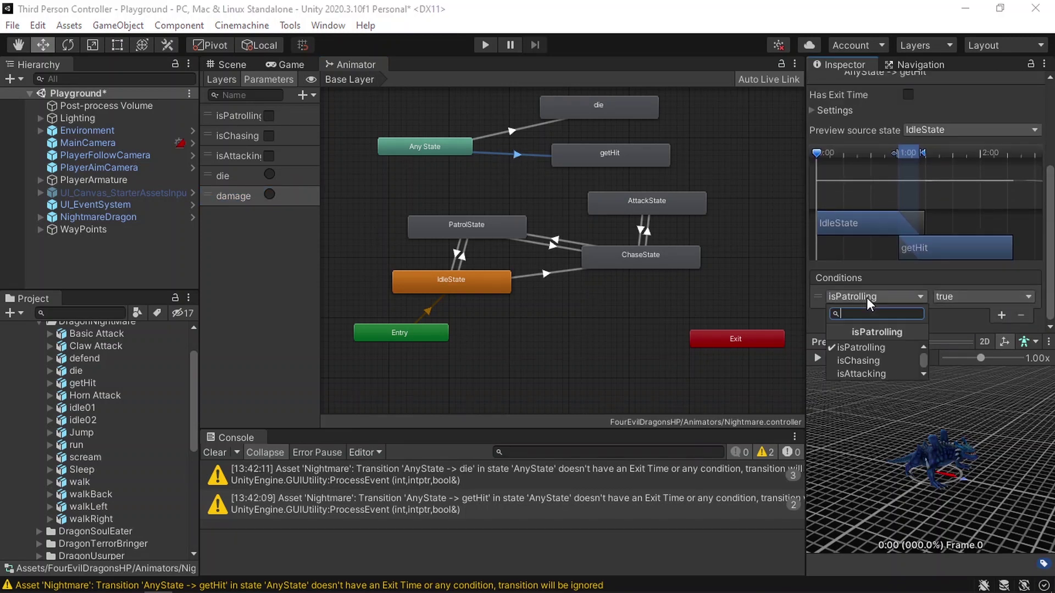
click(866, 373)
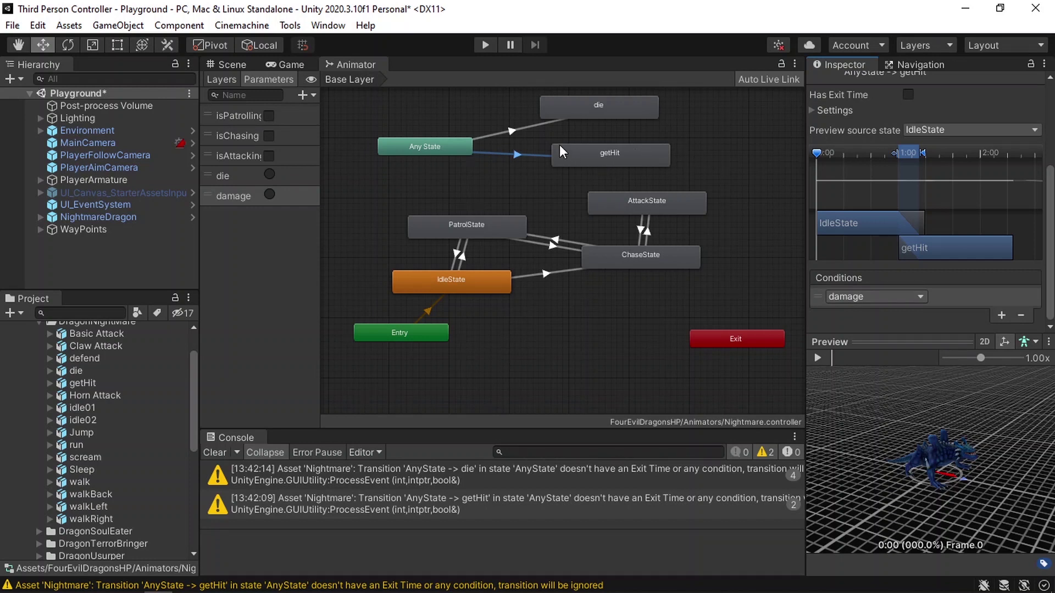
Give the AnyState→die transition a condition on the die trigger.
click(527, 127)
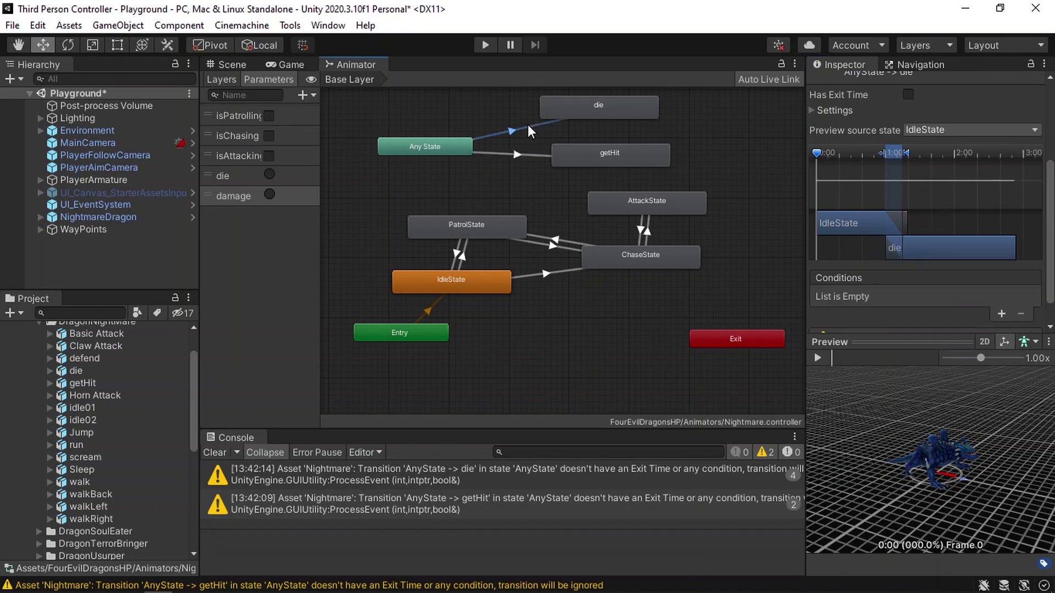
click(999, 314)
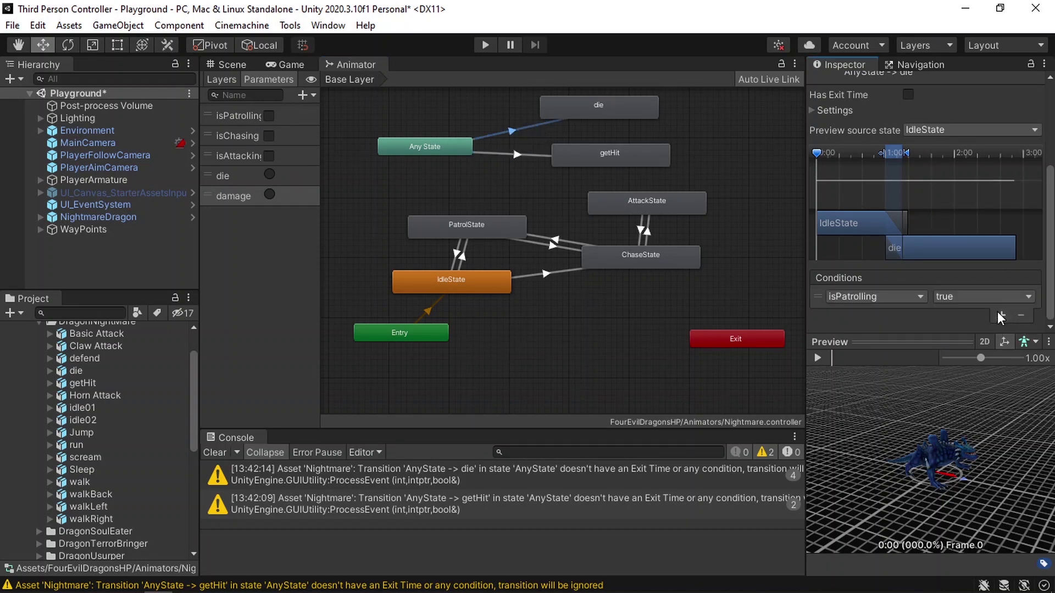
click(897, 296)
click(849, 362)
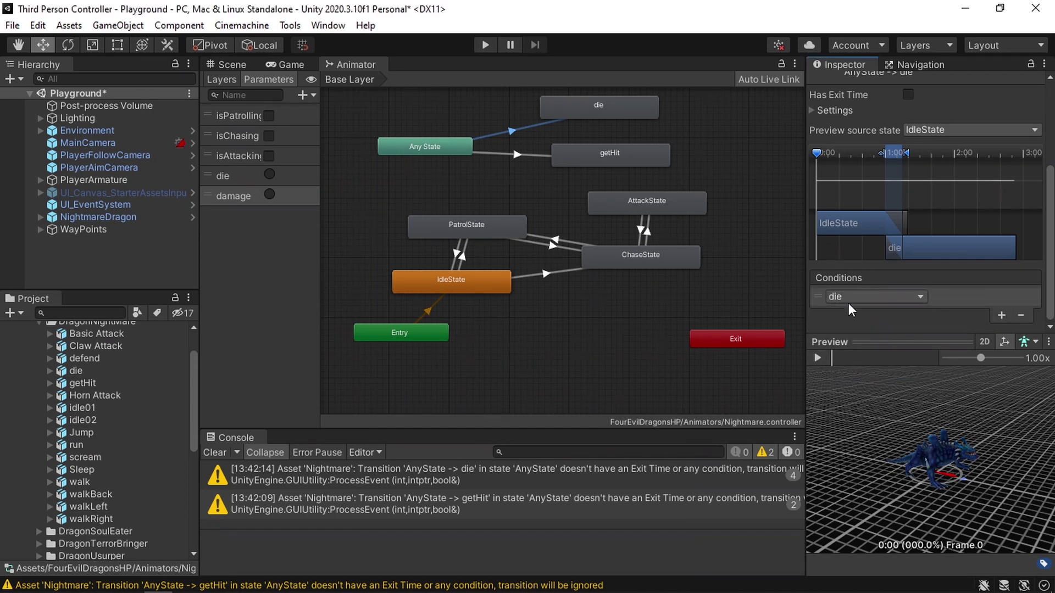
scroll(636, 172, up, 2)
Make a transition from getHit back to ChaseState.
right_click(602, 156)
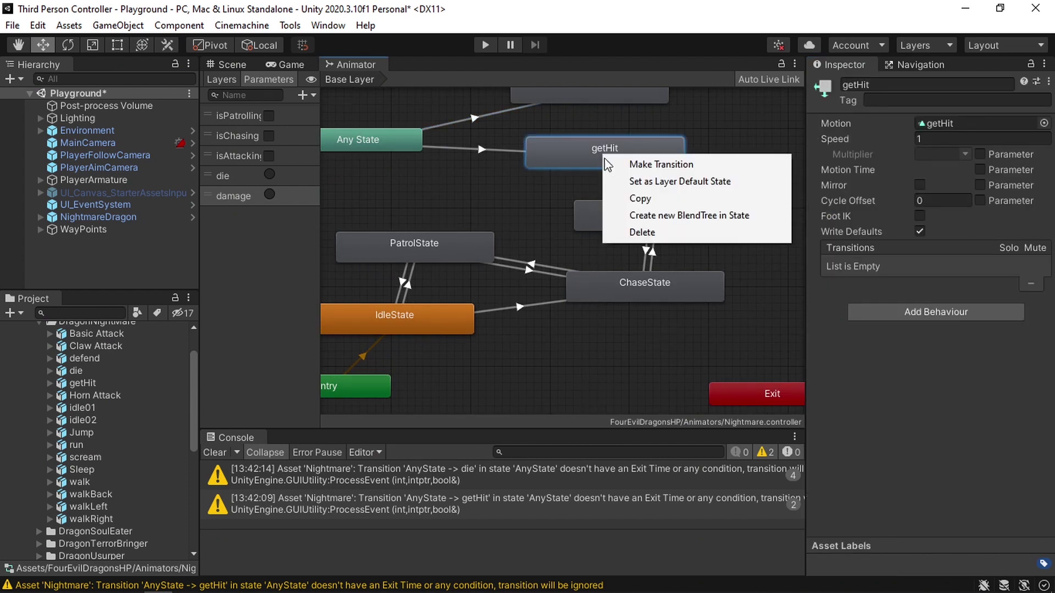
click(641, 166)
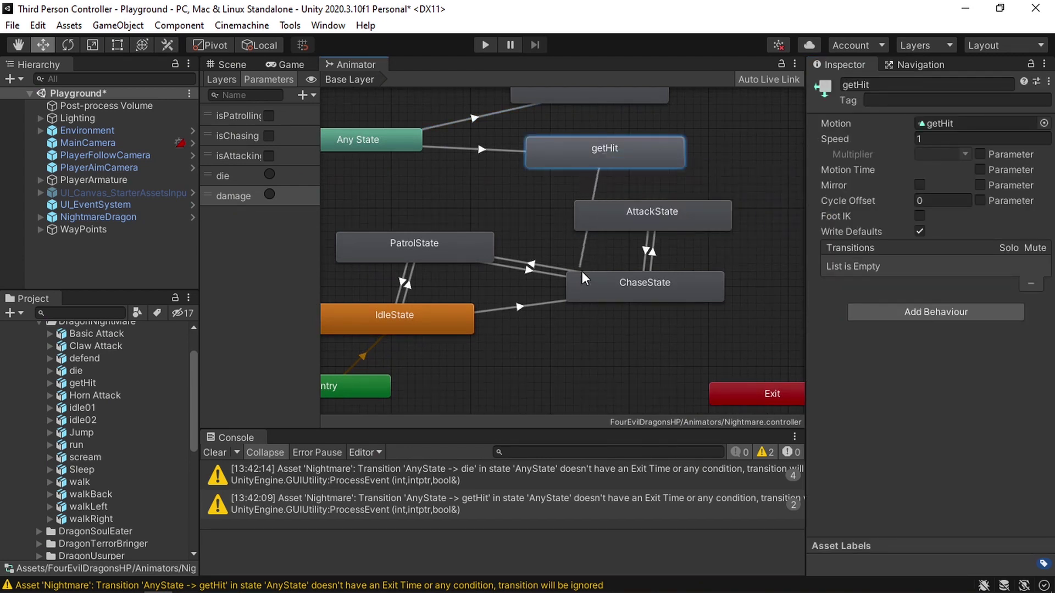
click(594, 283)
Move AttackState below ChaseState and select the getHit→ChaseState transition.
drag(673, 207, 665, 348)
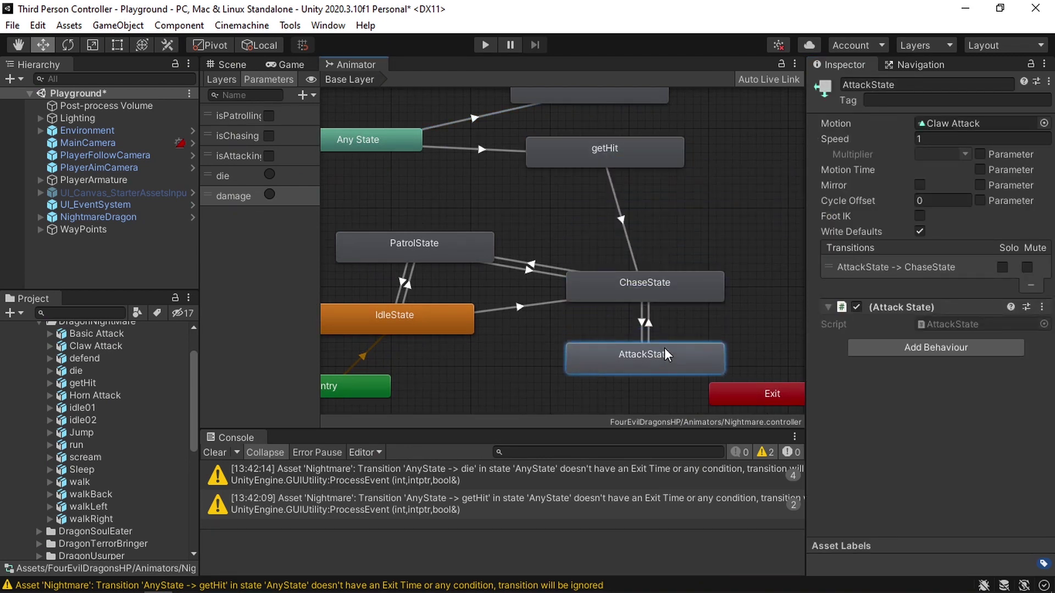
drag(664, 287, 662, 242)
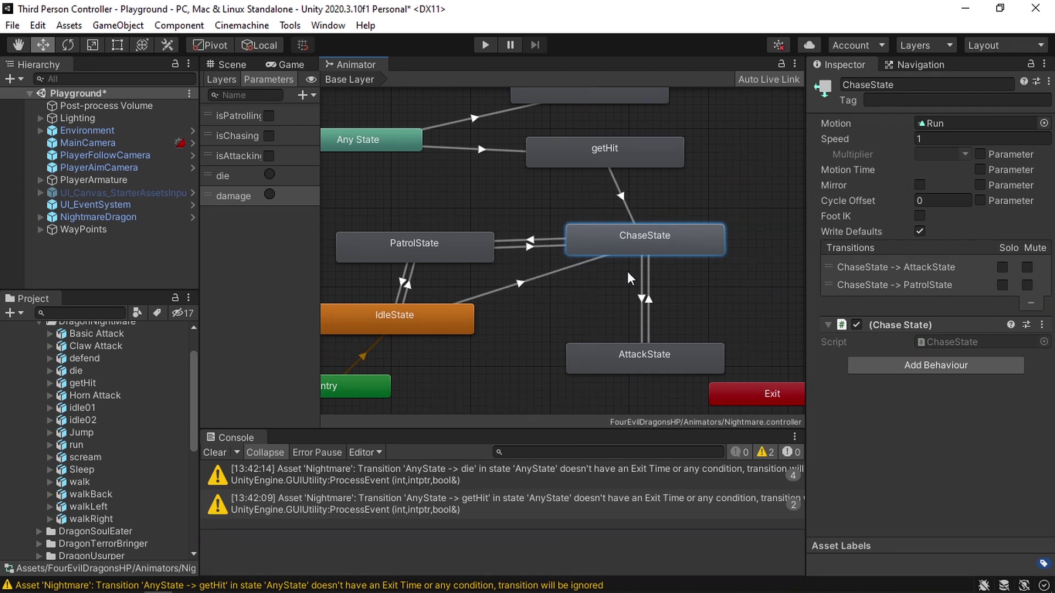
click(621, 198)
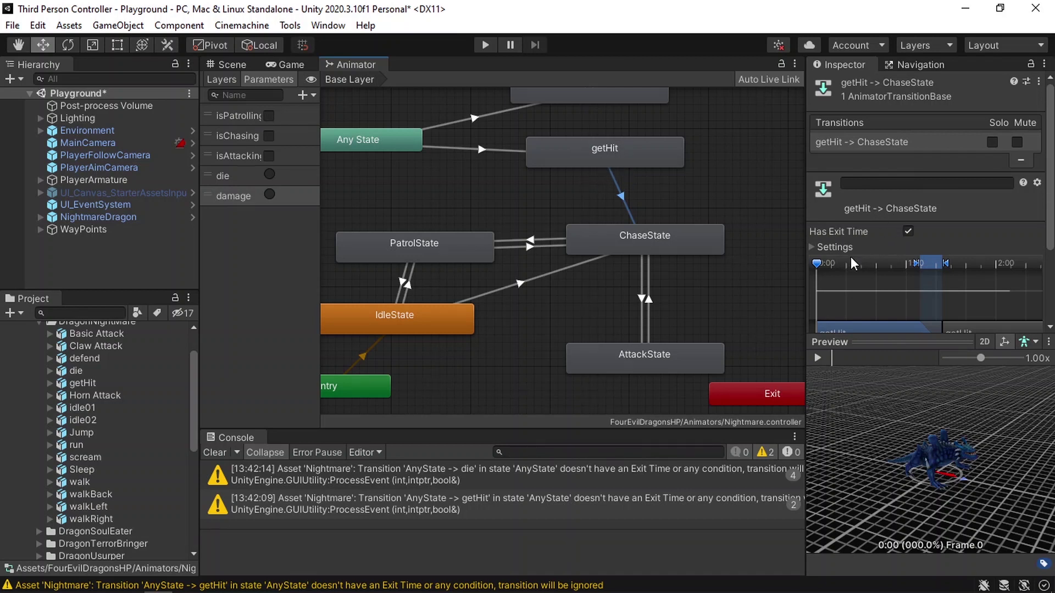
click(187, 581)
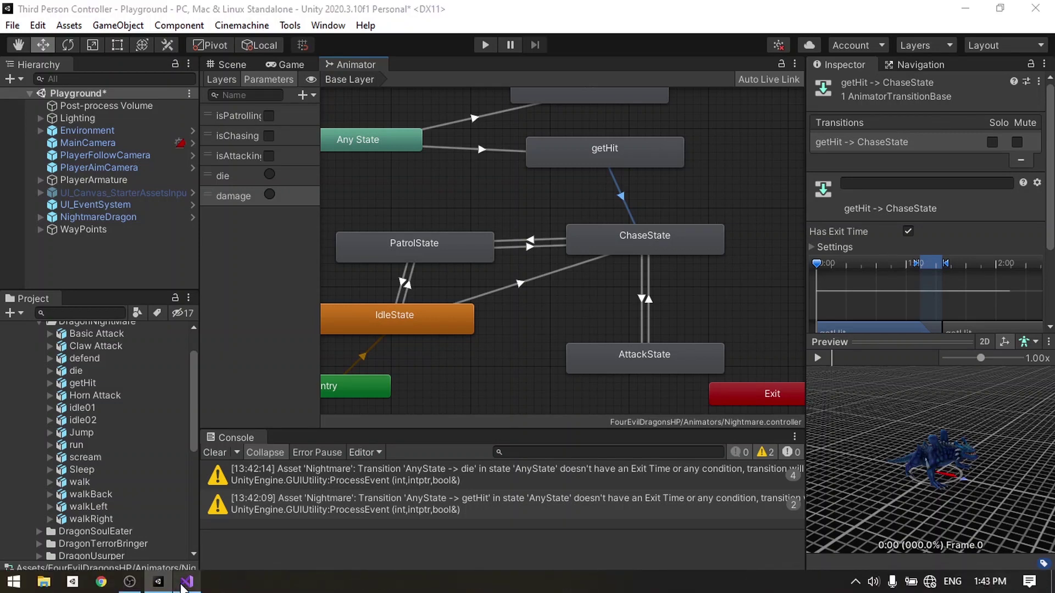
Declare public Animator animator; on a new line below the HP field.
scroll(391, 334, down, 1)
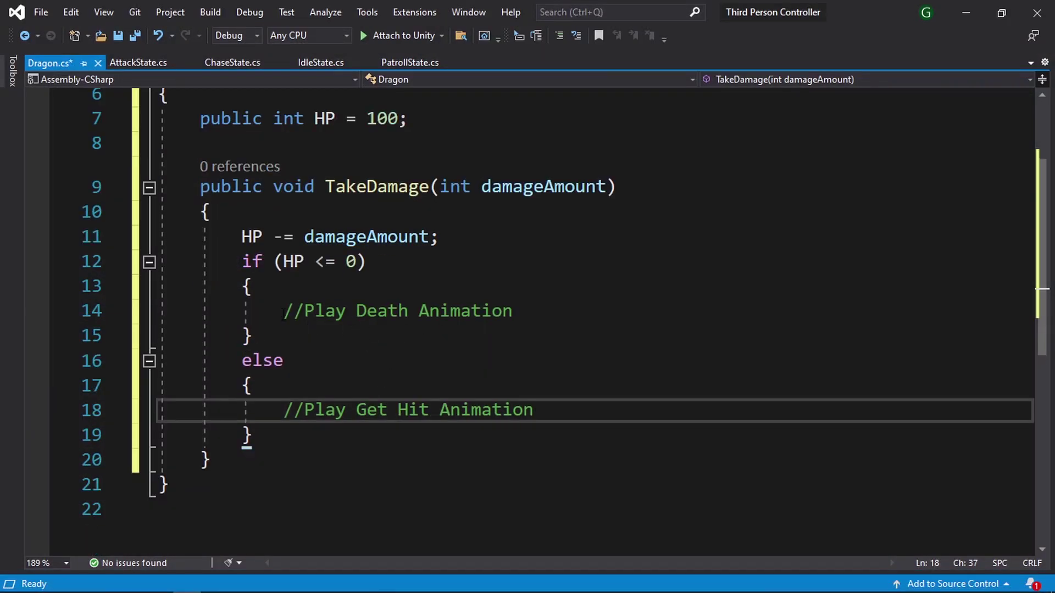
drag(283, 311, 601, 312)
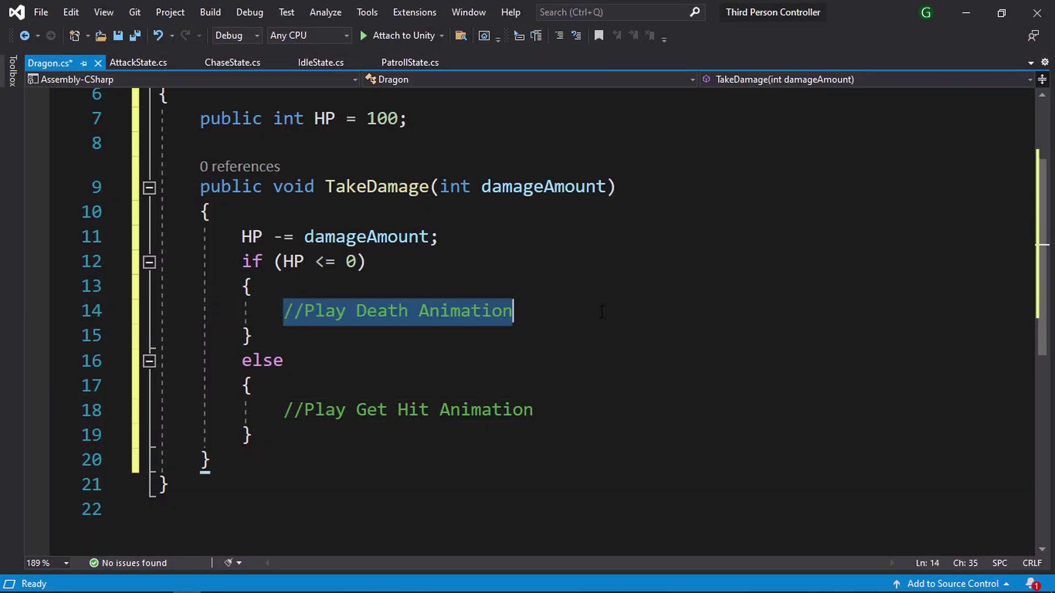
scroll(601, 312, up, 2)
click(545, 279)
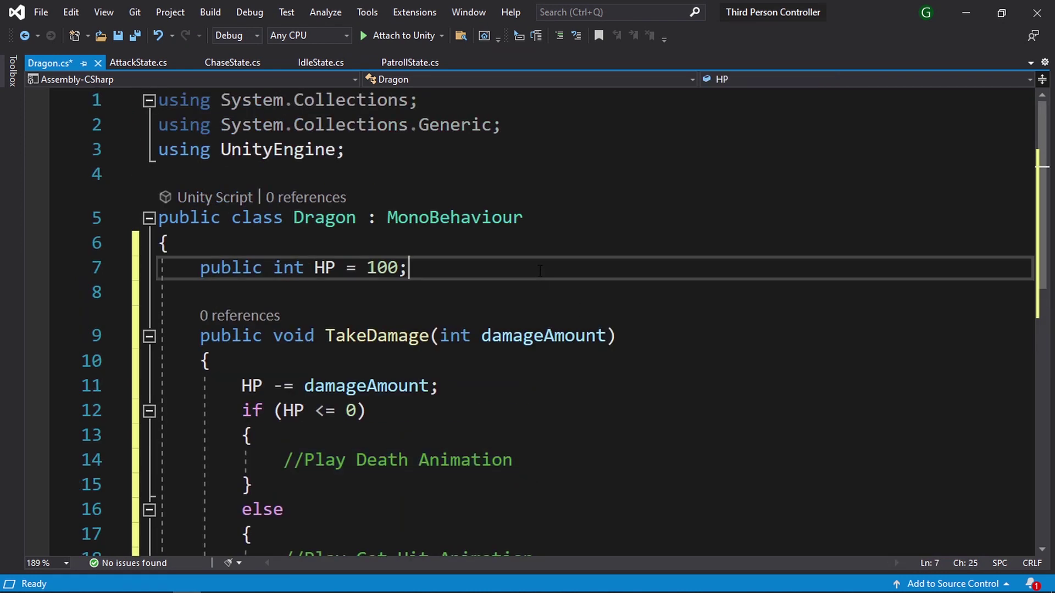
key(Return)
text(public )
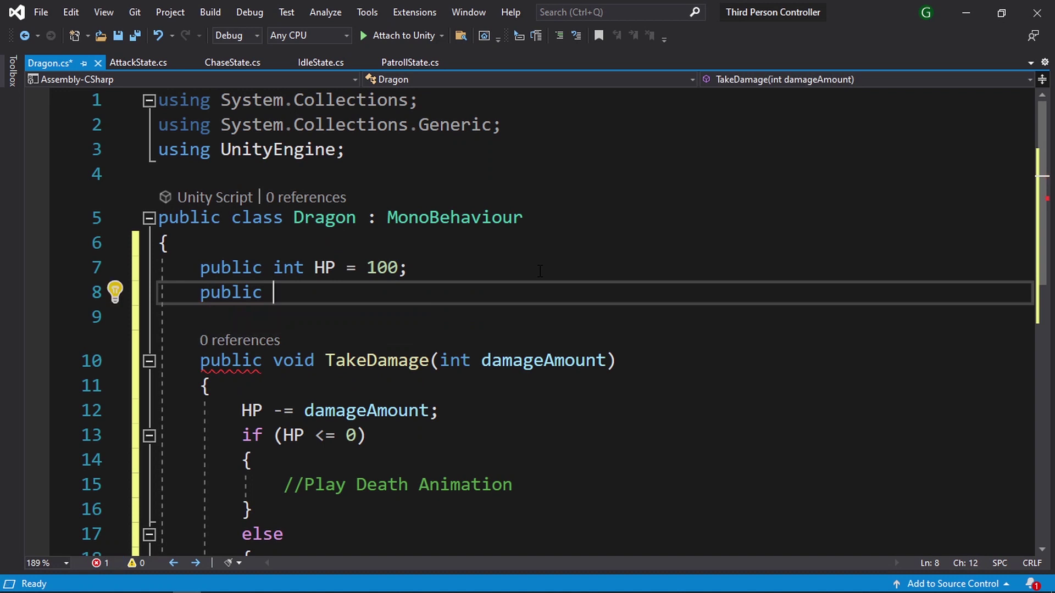
text(A)
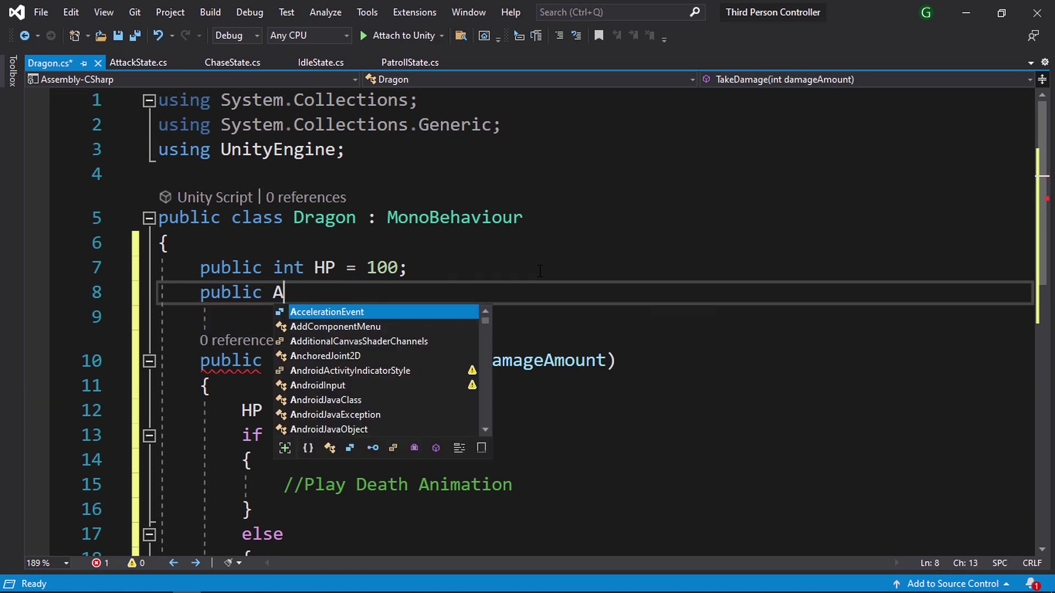
text(nimat)
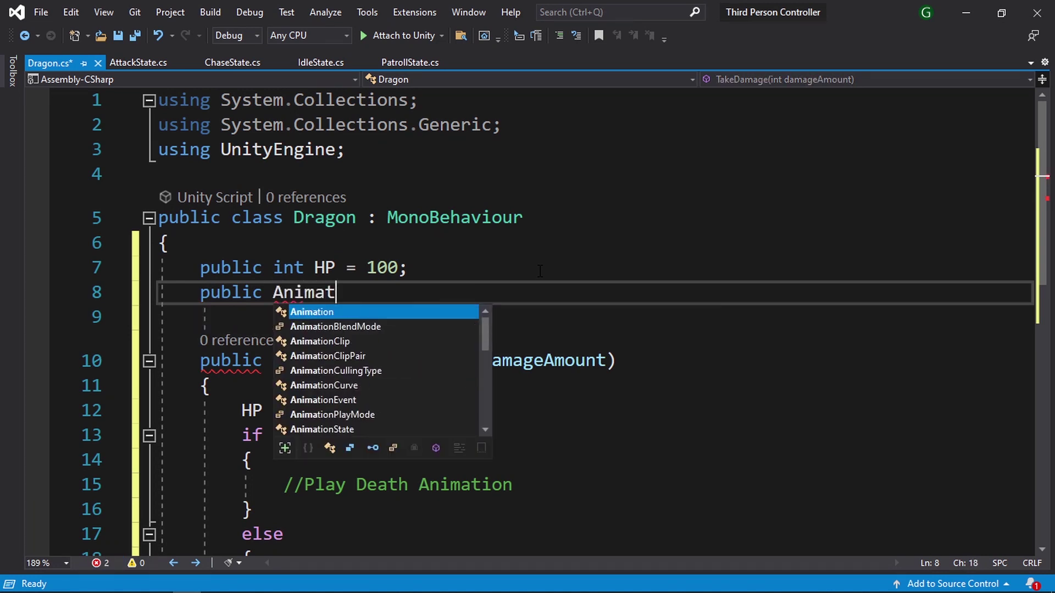
text(or animator ani)
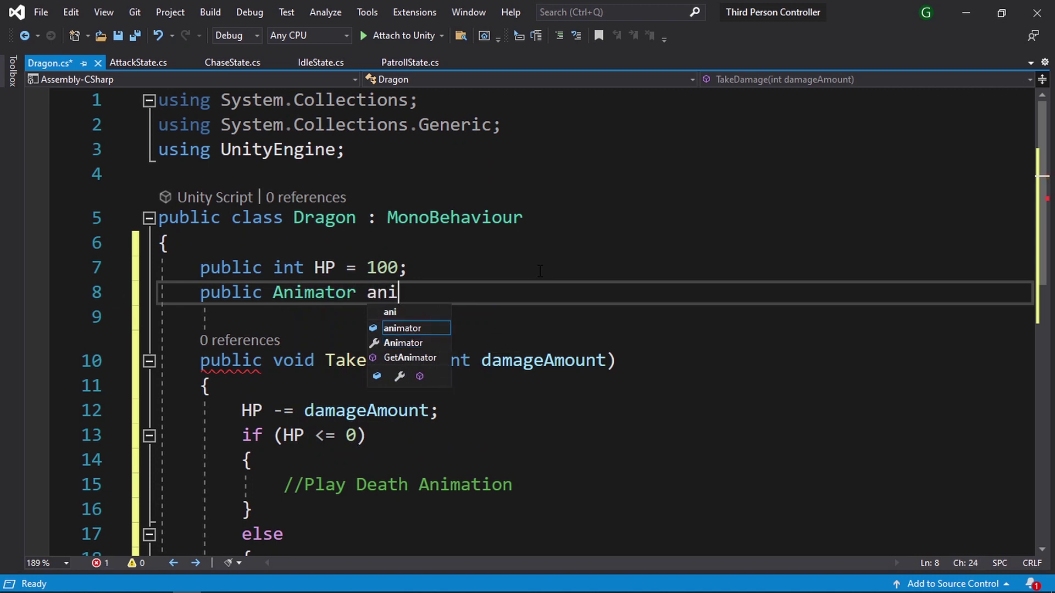
text(;)
scroll(538, 274, down, 3)
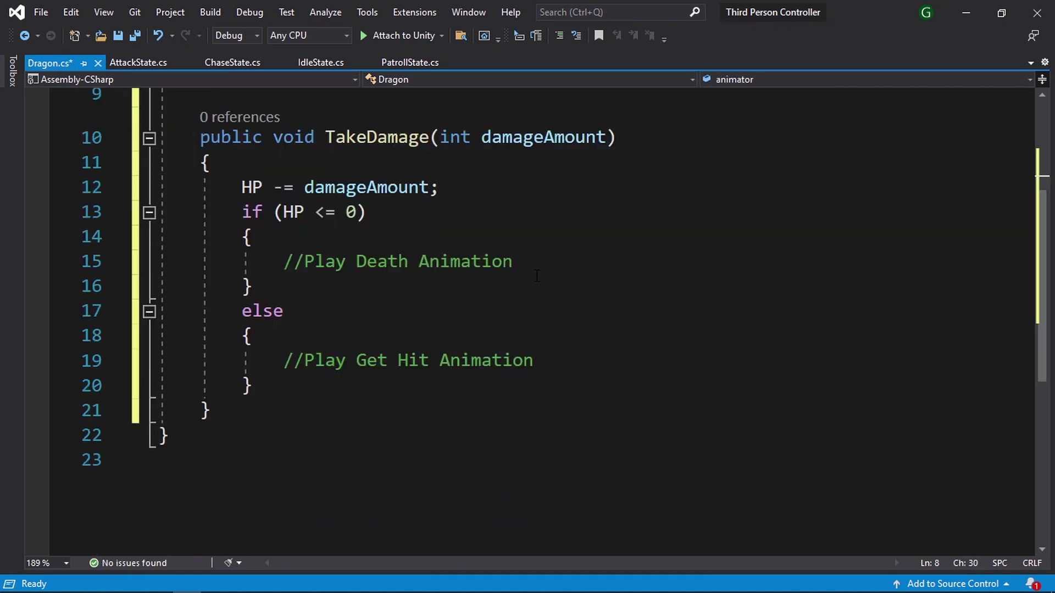
Replace the Play Death Animation comment with animator.SetTrigger("die");.
drag(284, 262, 584, 268)
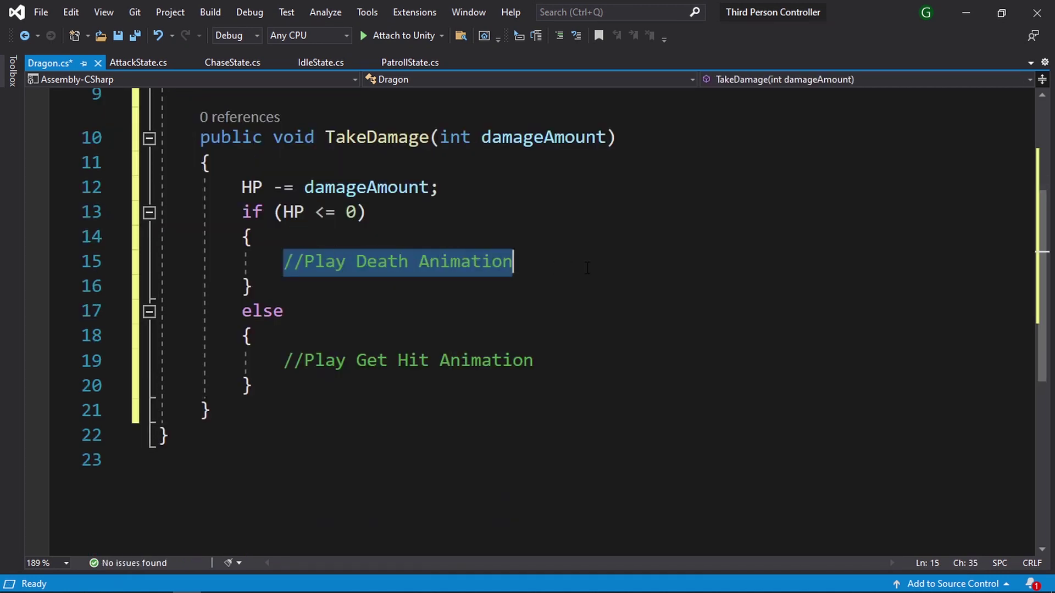
text(ani)
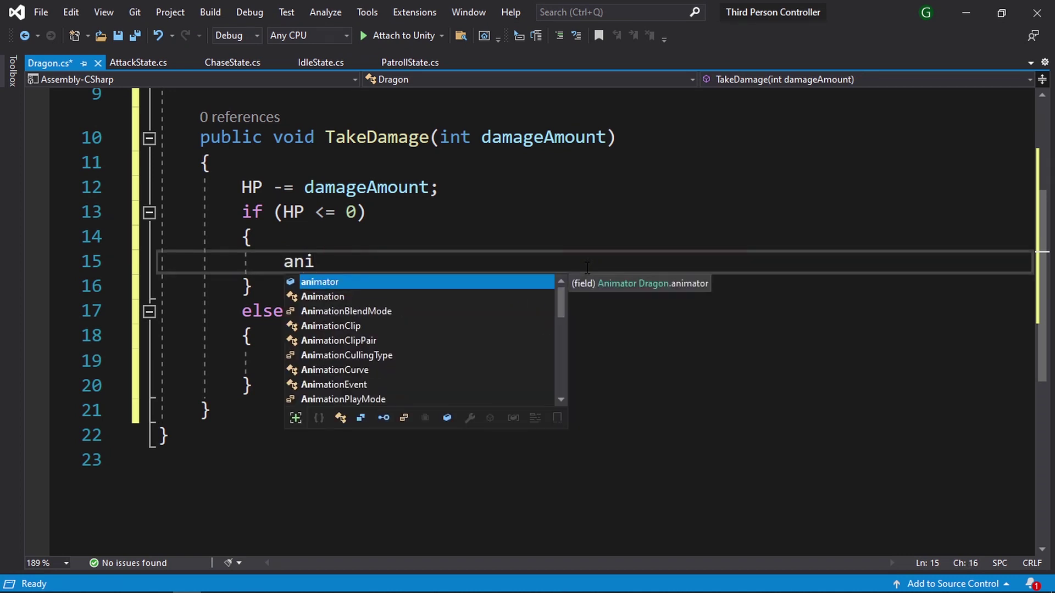
key(Tab)
text(.se)
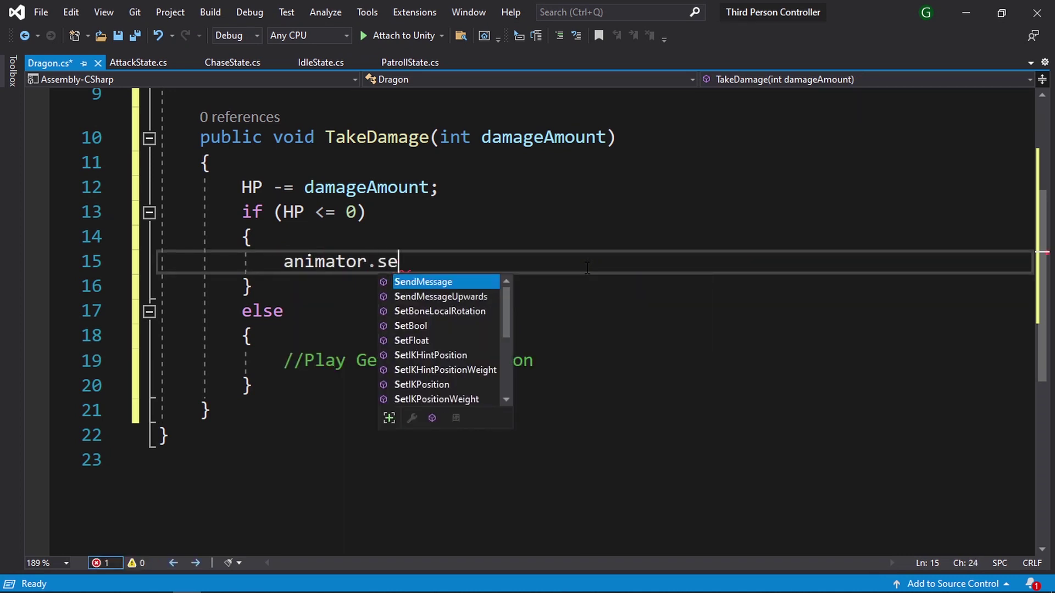
text(tri)
key(Tab)
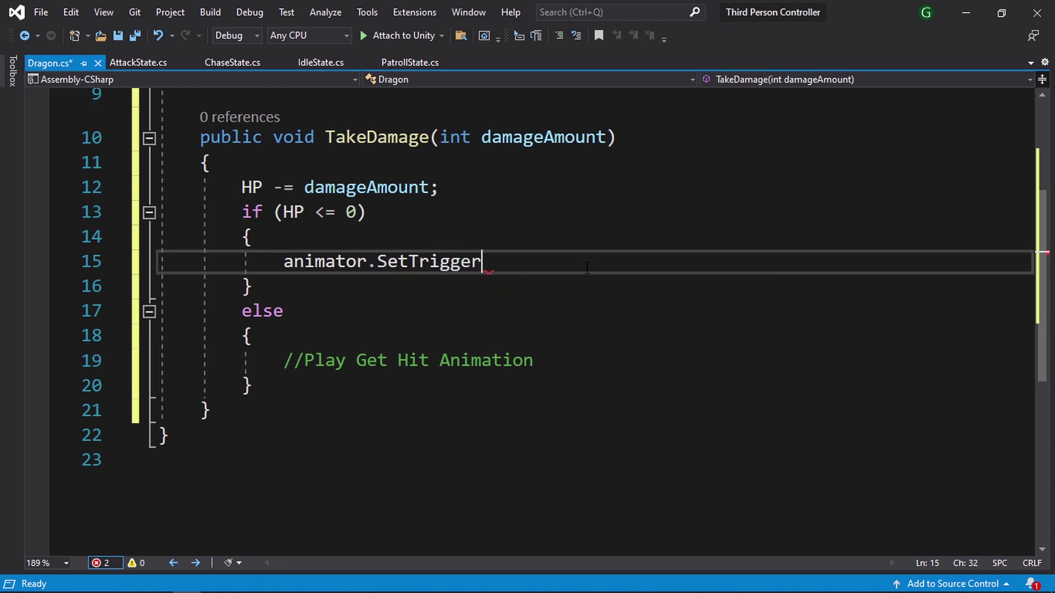
text((")
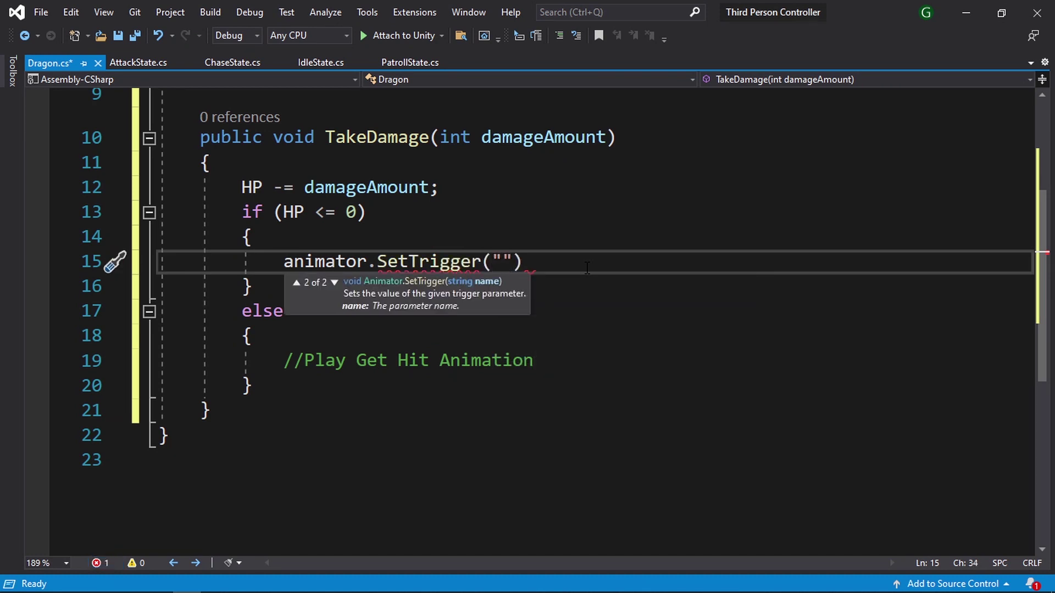
text(die");)
double_click(516, 261)
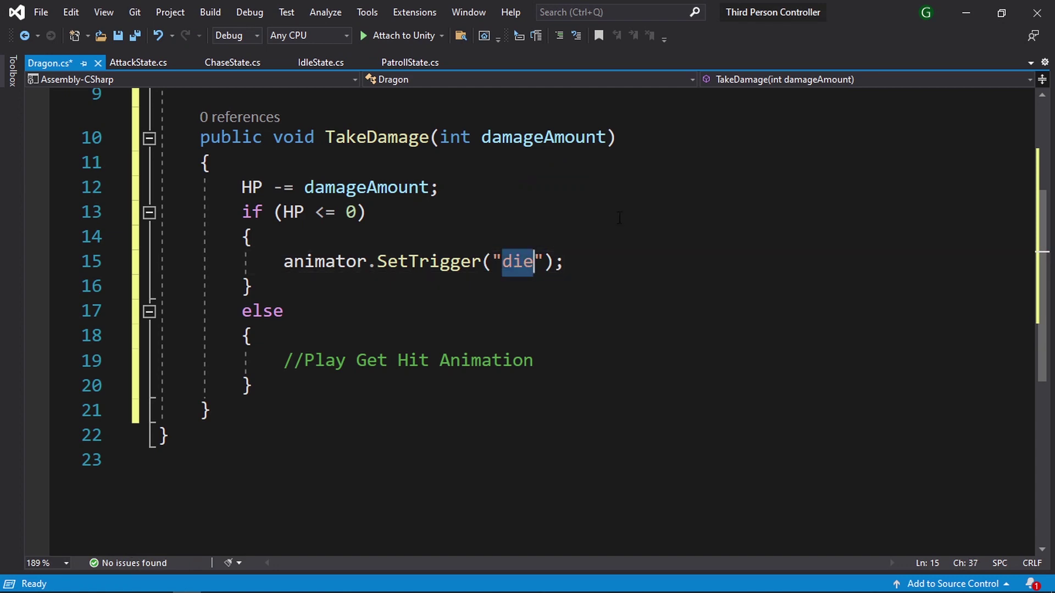
Paste the SetTrigger line over the Get Hit comment and change its trigger to "damage".
click(965, 12)
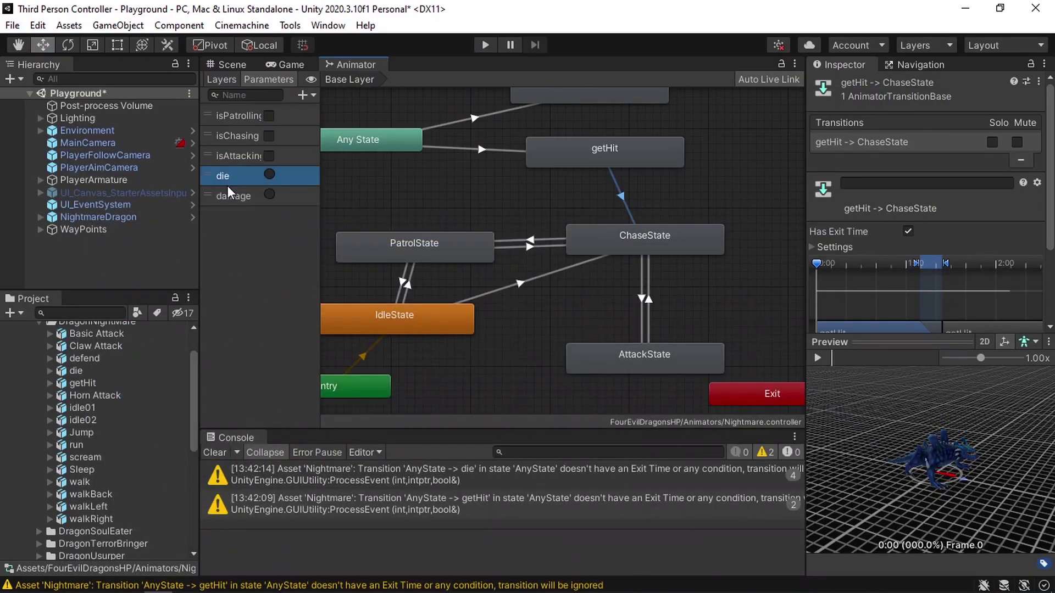
click(187, 582)
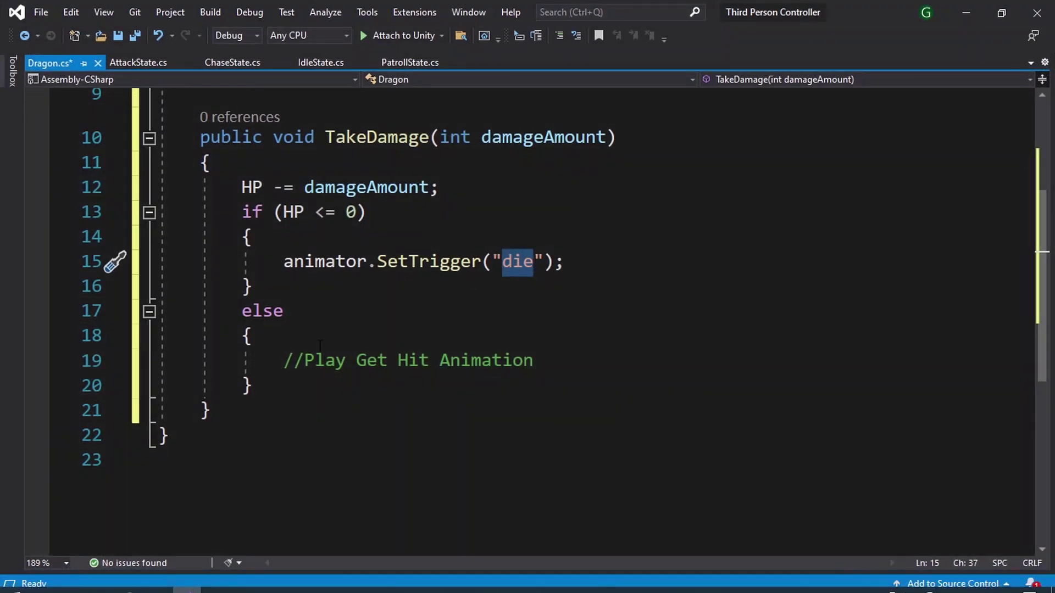
drag(282, 260, 649, 258)
key(ctrl+c)
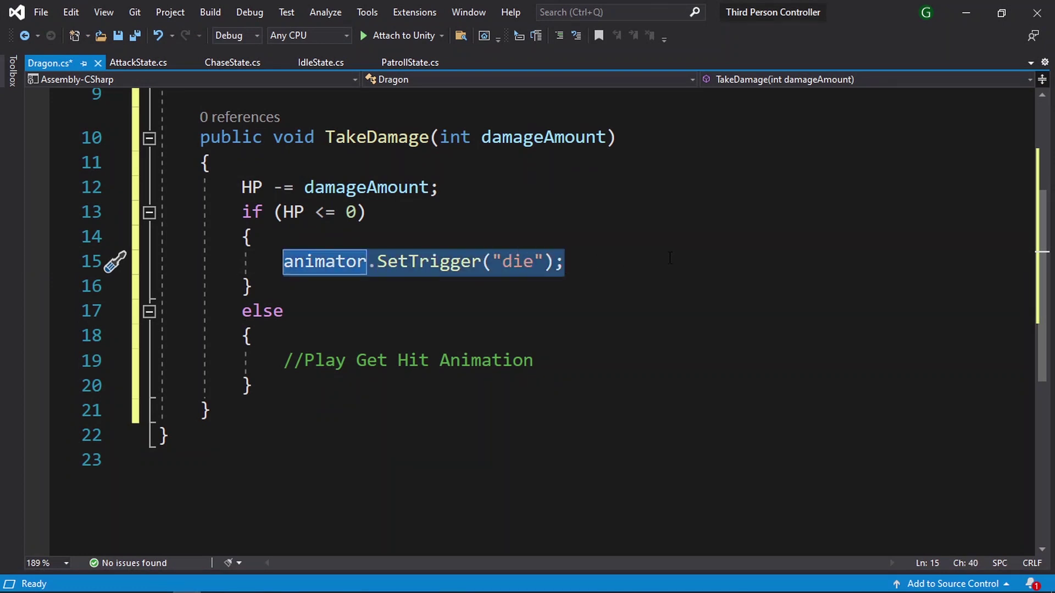
drag(285, 363, 589, 353)
key(ctrl+v)
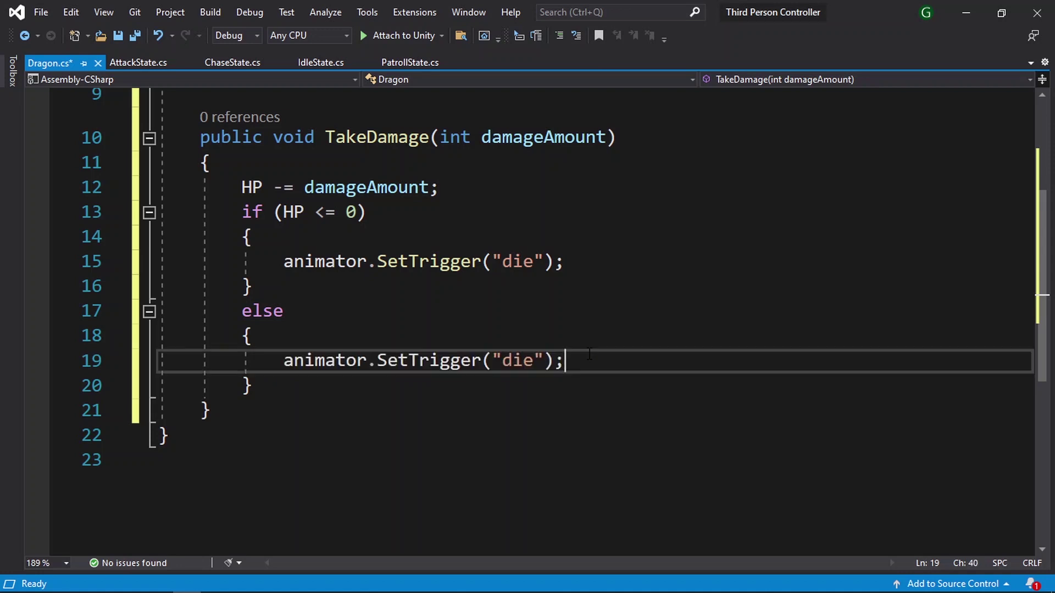
click(523, 361)
double_click(520, 360)
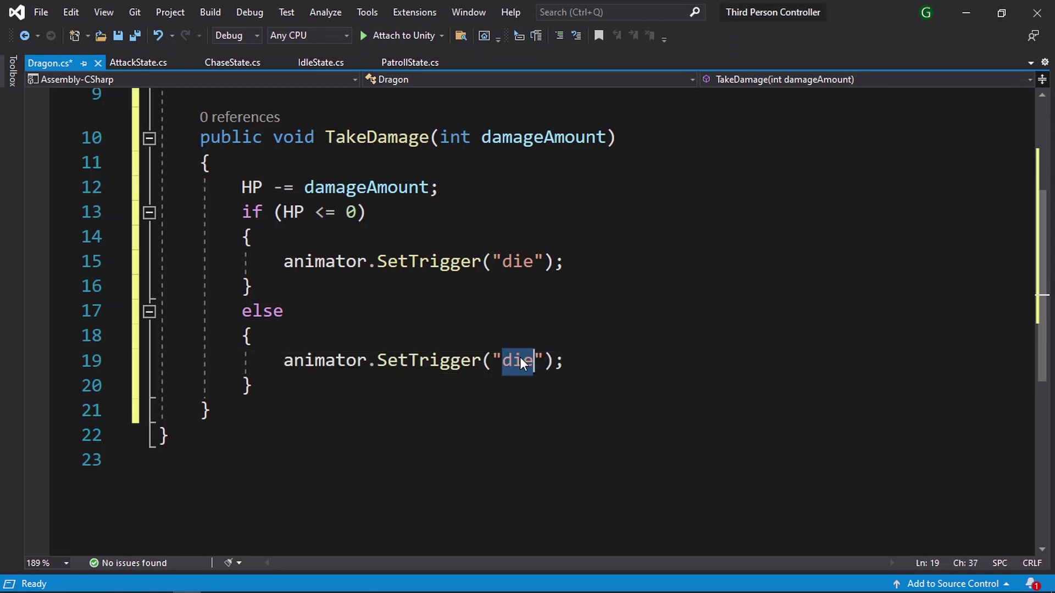
text(damage)
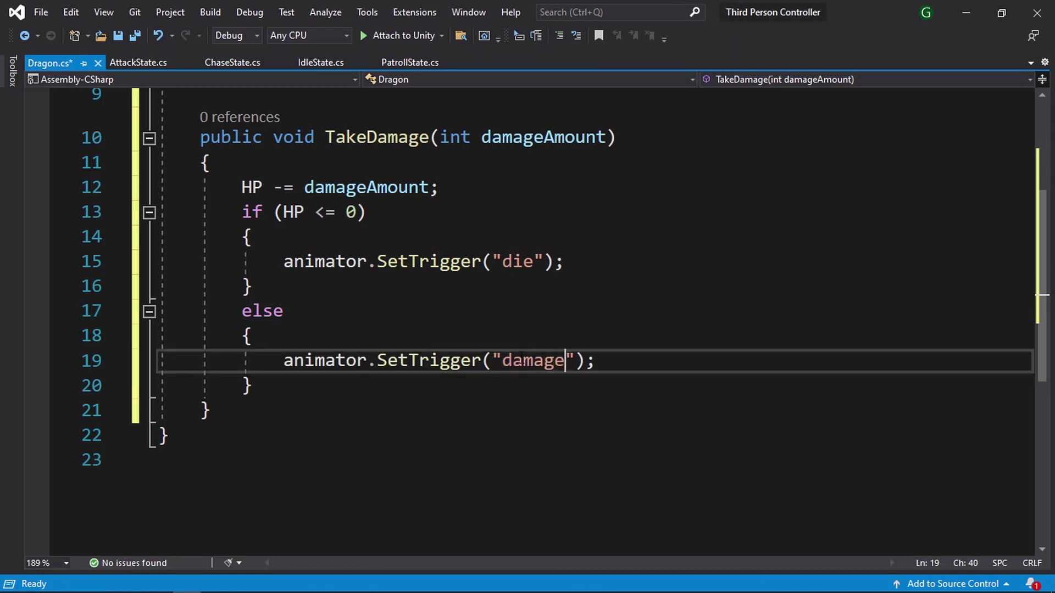
key(End)
key(Up)
key(Up)
key(Up)
key(Up)
key(Up)
key(Up)
key(Up)
key(Up)
key(Up)
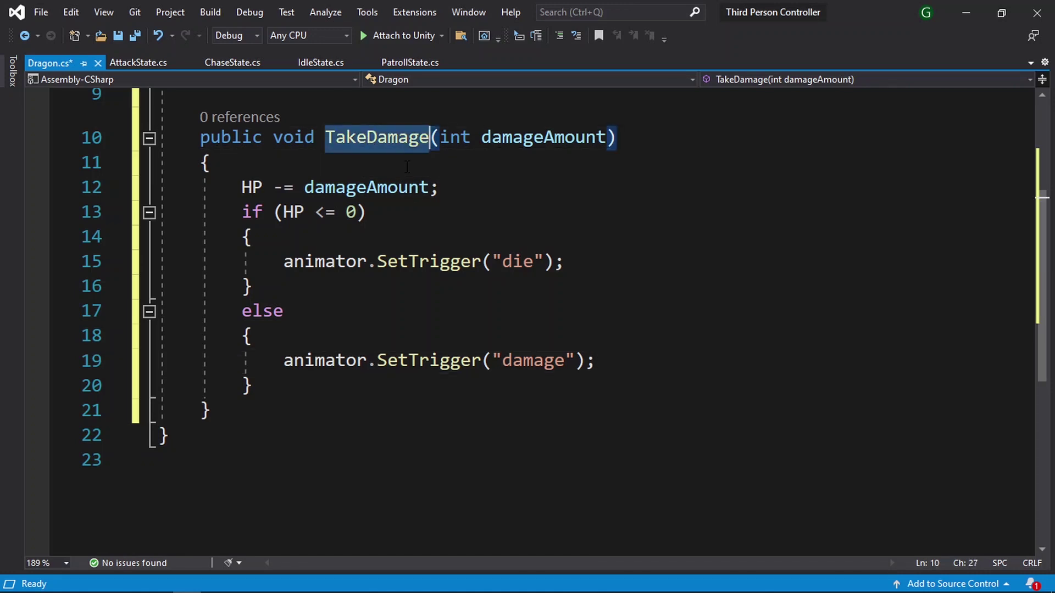
key(Down)
Expand StarterAssets > ThirdPersonController in the Project panel and open Arrow.cs.
click(967, 1)
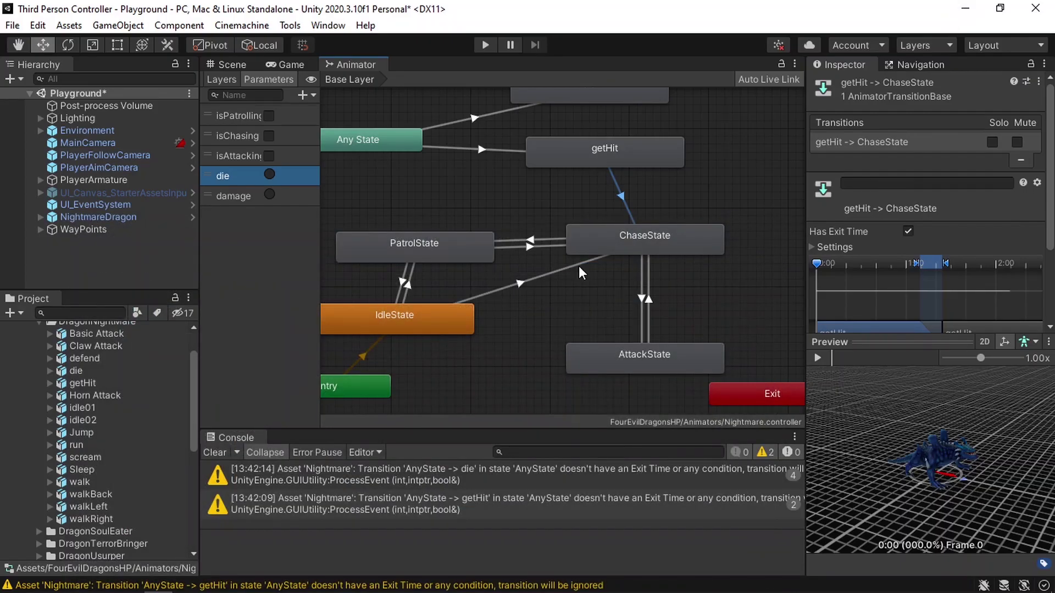
scroll(97, 440, down, 5)
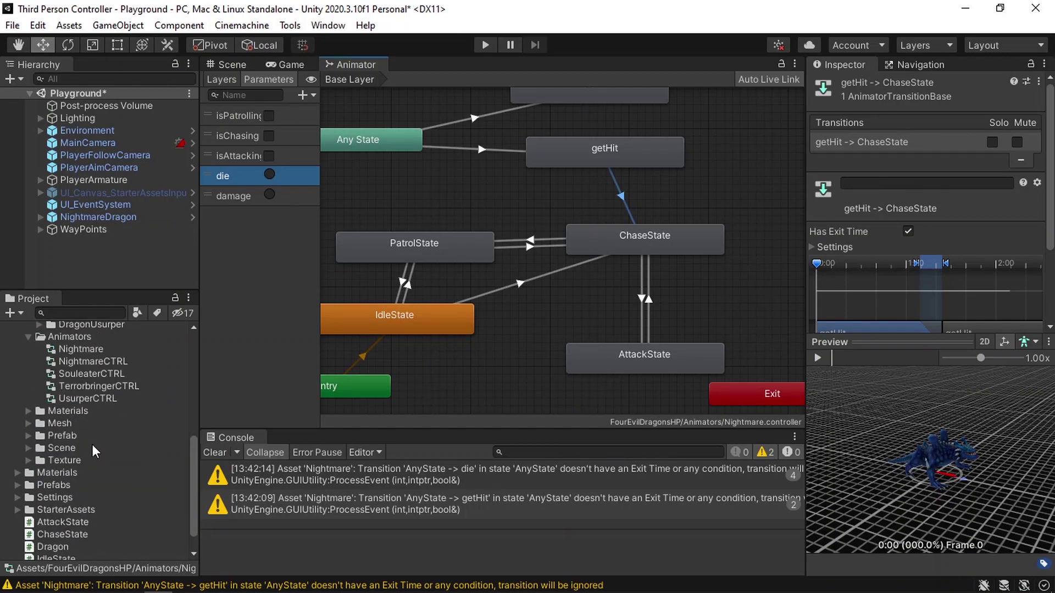
scroll(83, 461, down, 1)
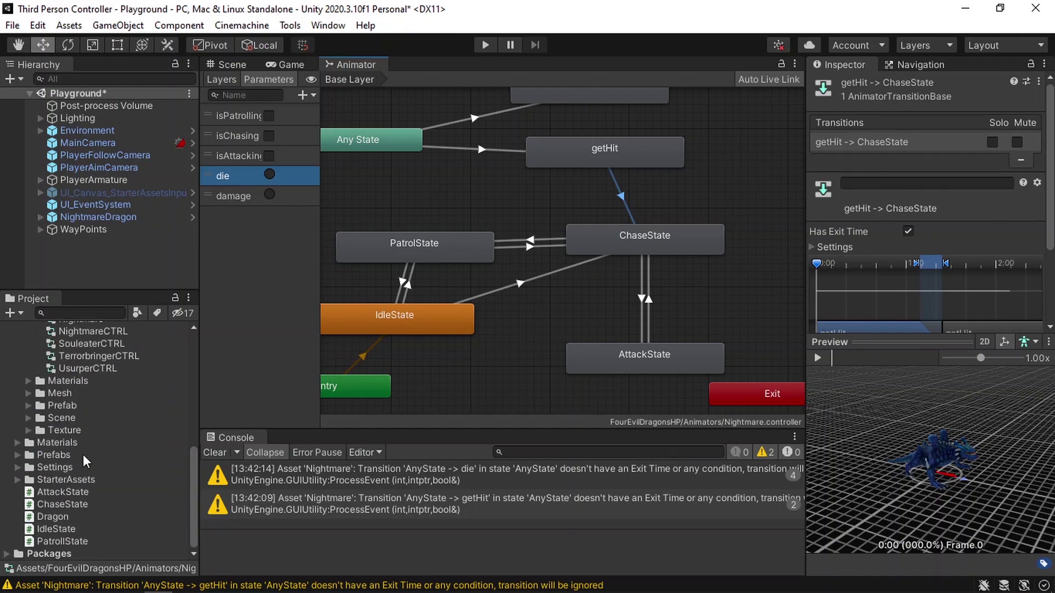
click(18, 479)
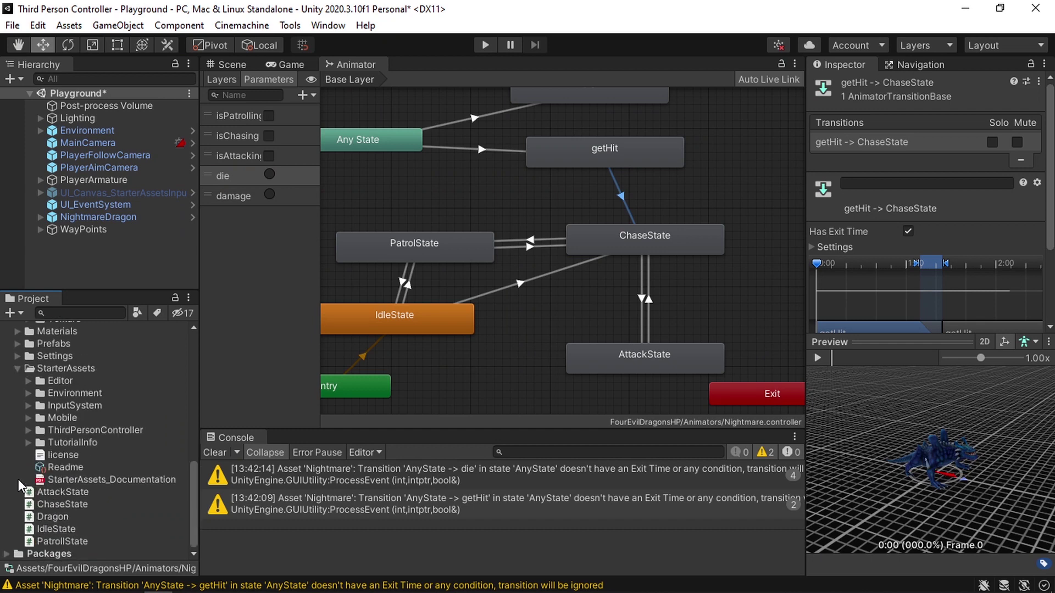
click(28, 429)
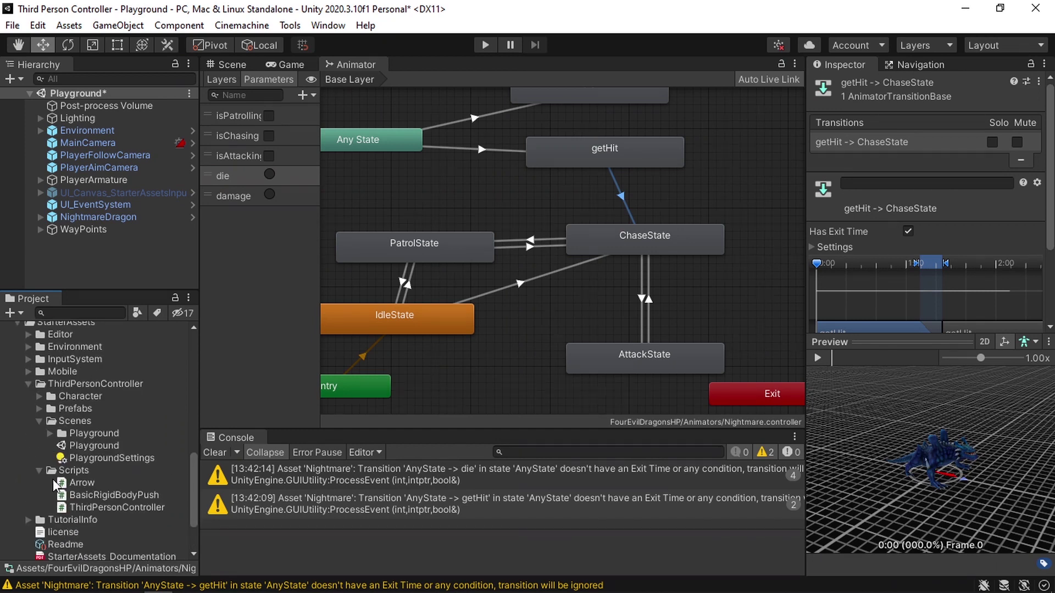
double_click(81, 483)
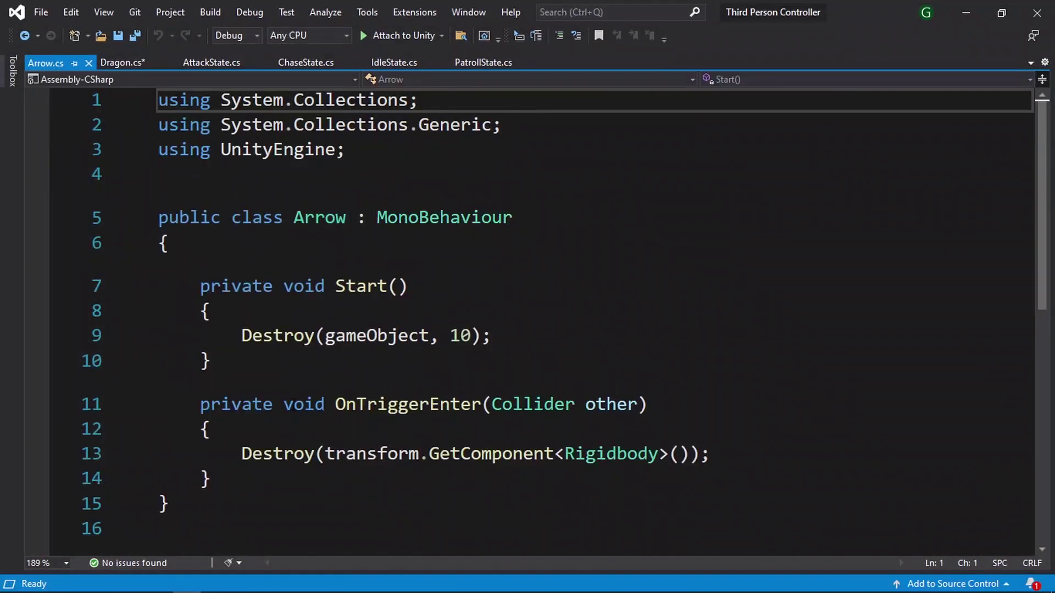
Start an if(other check on a new line after line 13's Destroy call, then switch back to Unity.
ctrl+scroll(290, 406, up, 5)
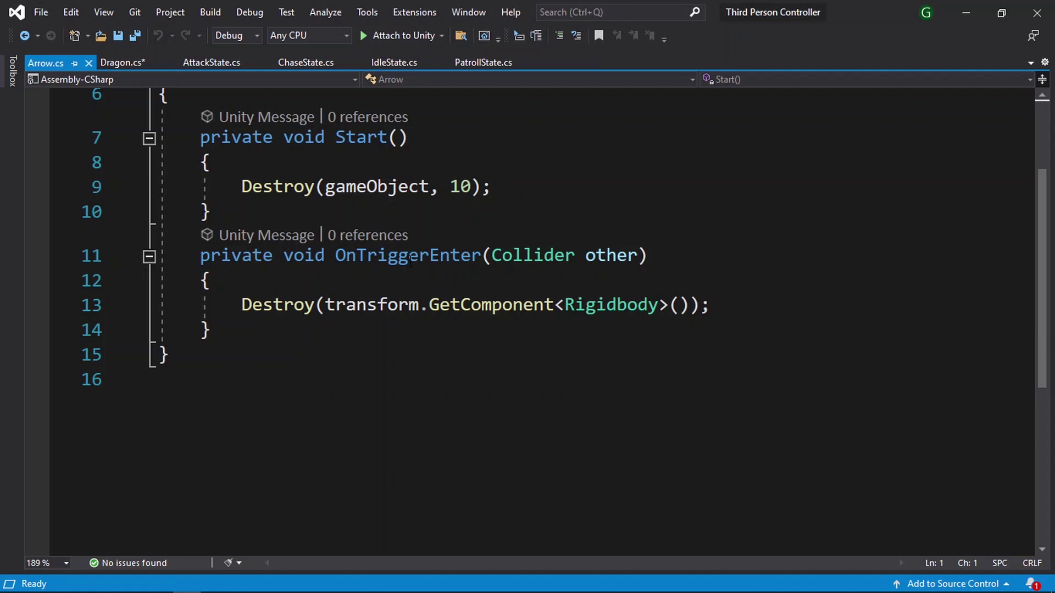
mouse_move(412, 261)
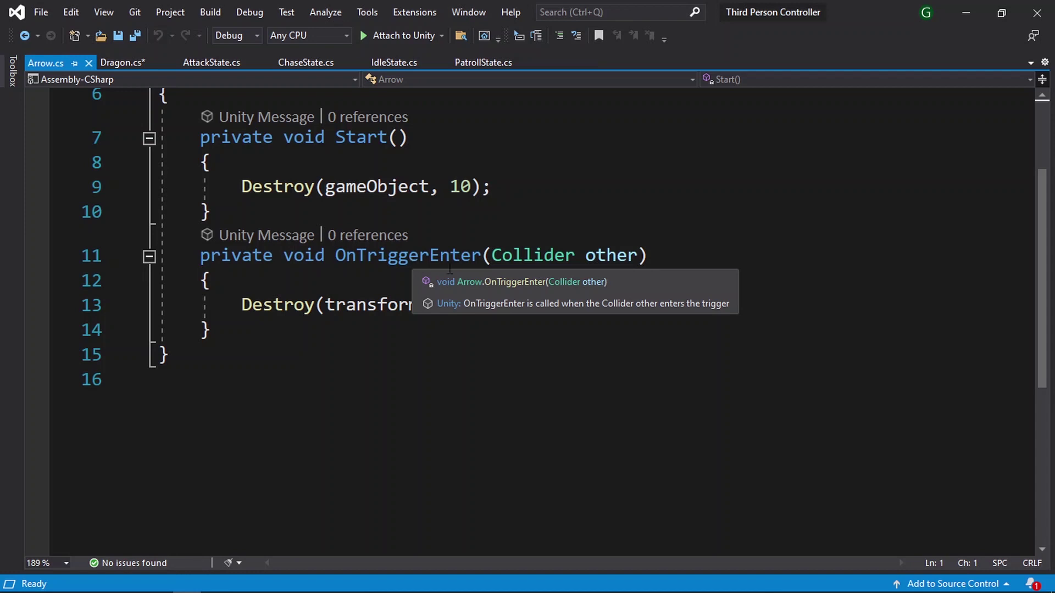
double_click(613, 256)
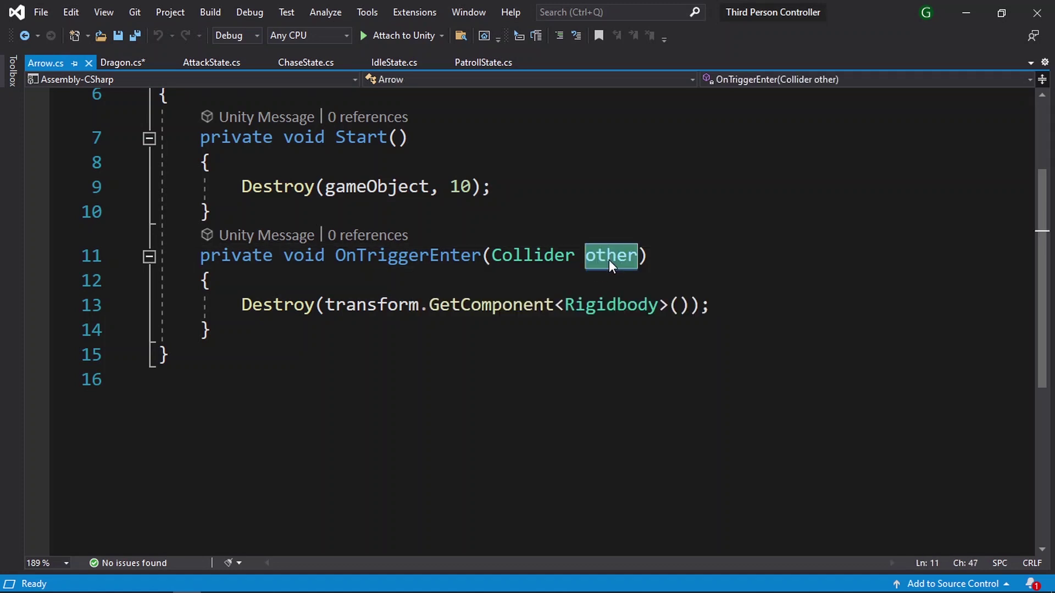
click(760, 317)
key(Return)
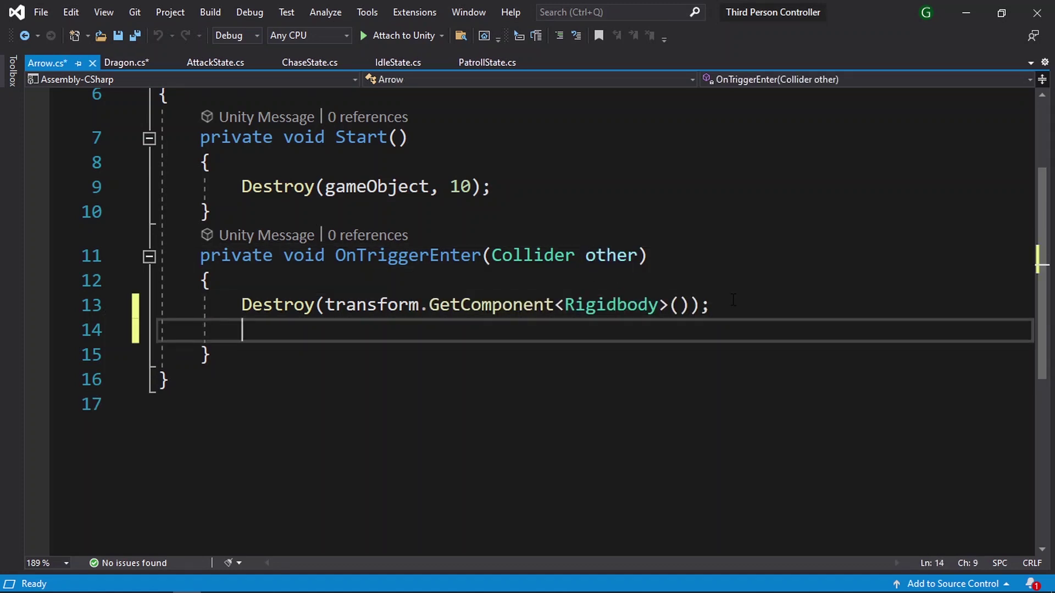
text(if(other)
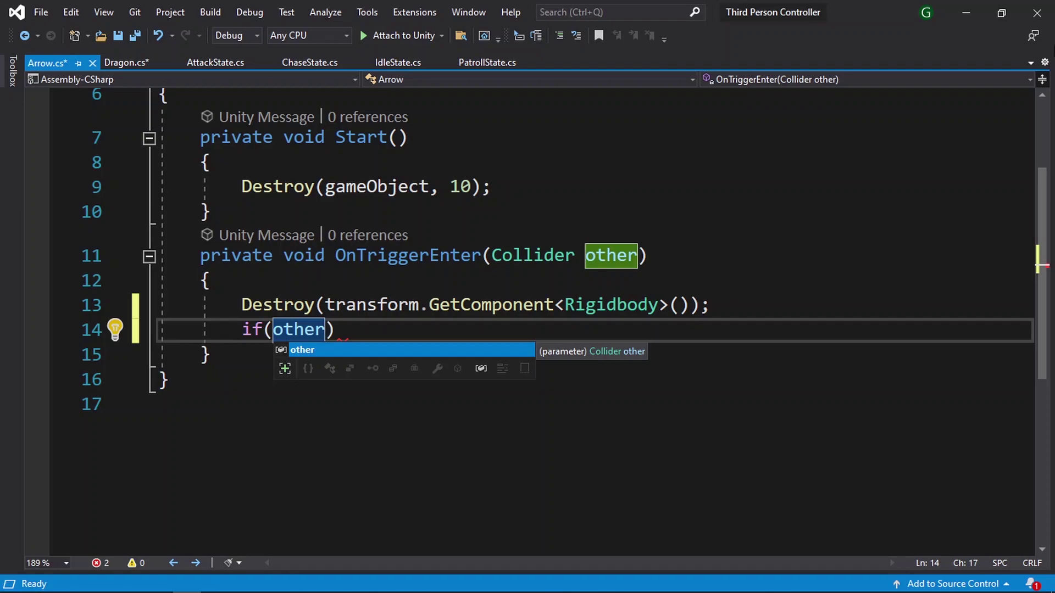
click(966, 13)
Create a new tag named Dragon in Tags & Layers.
click(119, 219)
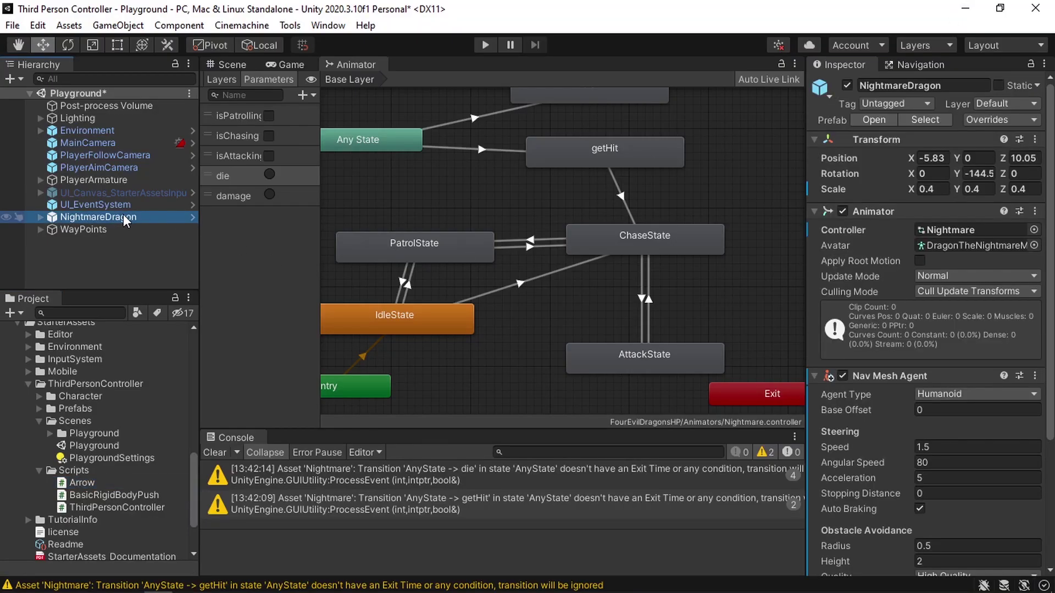
click(899, 103)
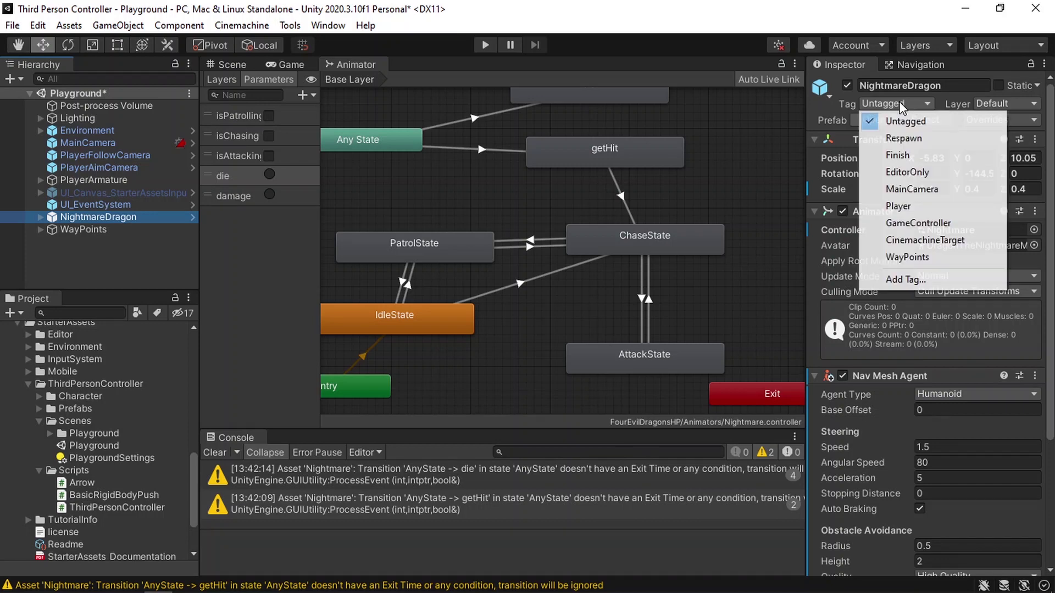
click(908, 279)
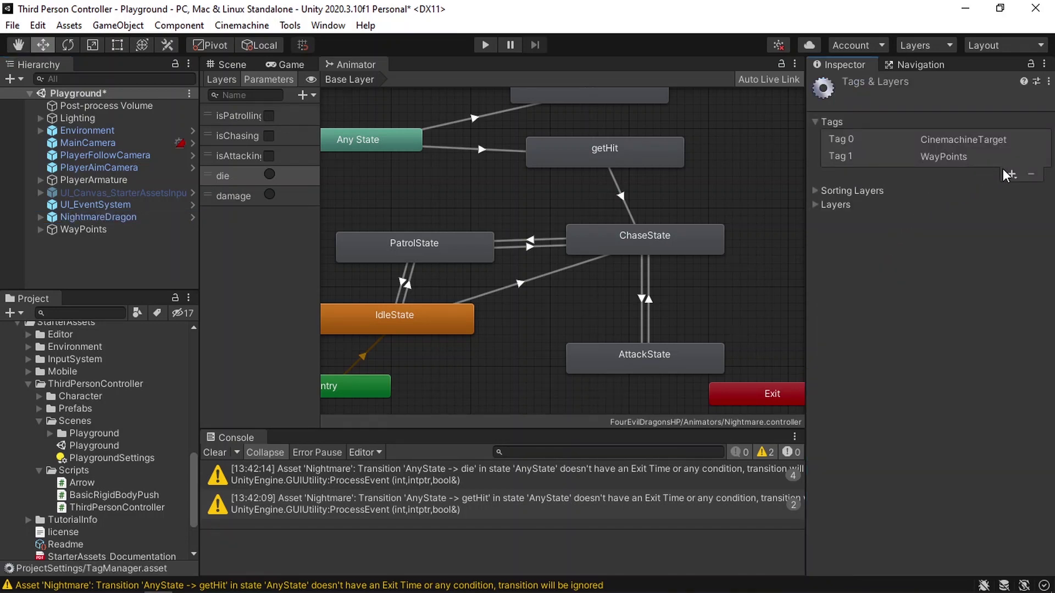
click(1008, 174)
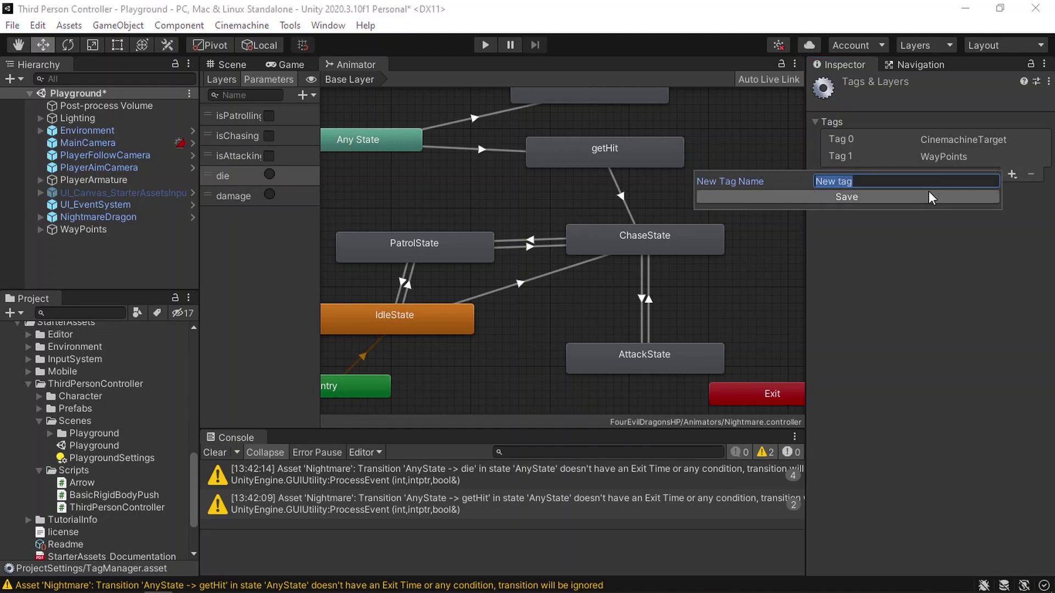
text(Dragon)
click(894, 201)
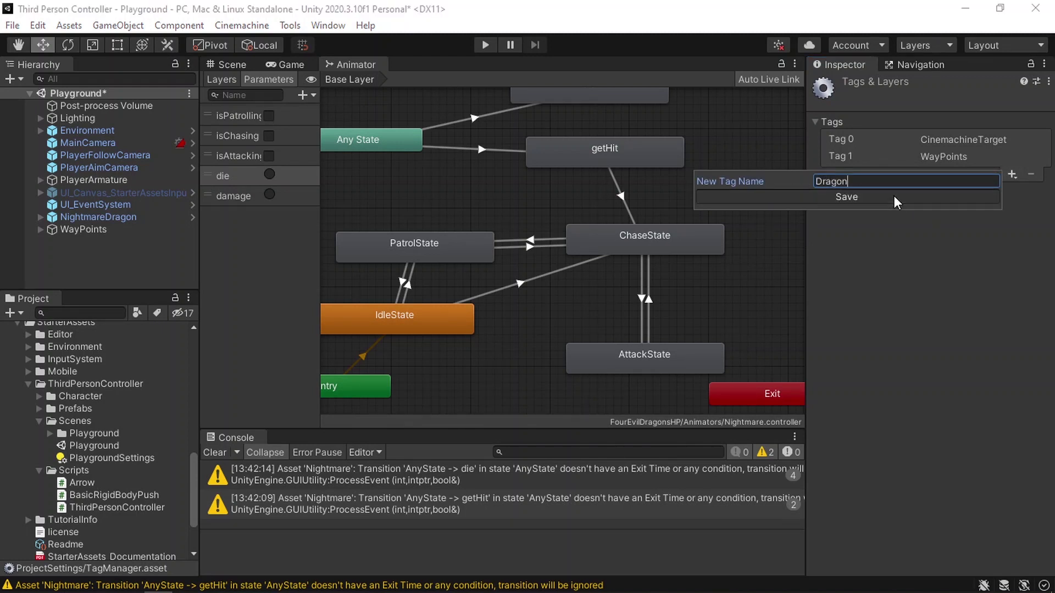
Assign the Dragon tag to NightmareDragon and return to Visual Studio.
click(126, 213)
click(876, 101)
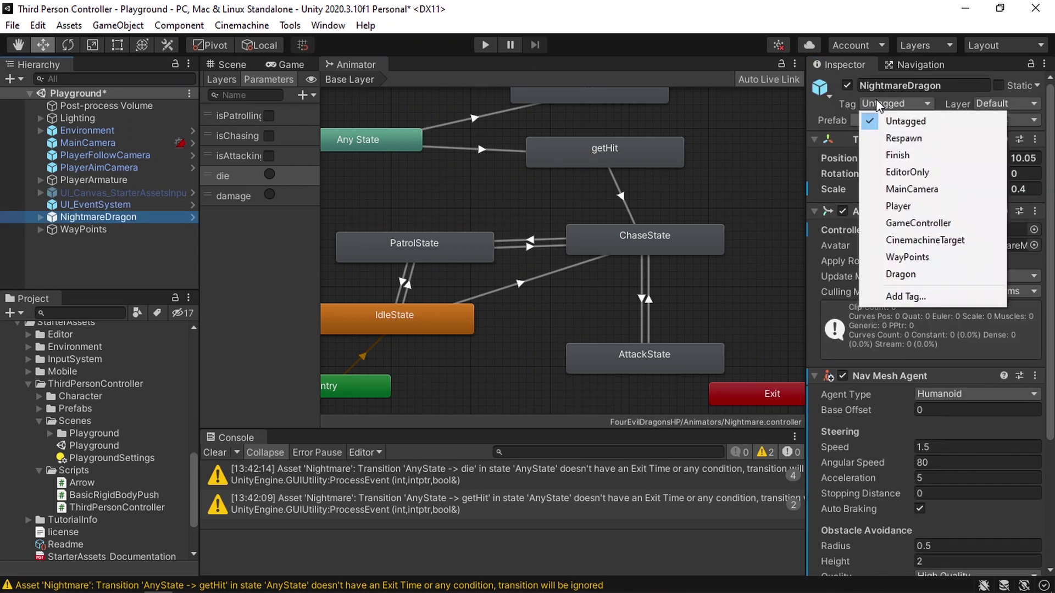
click(901, 274)
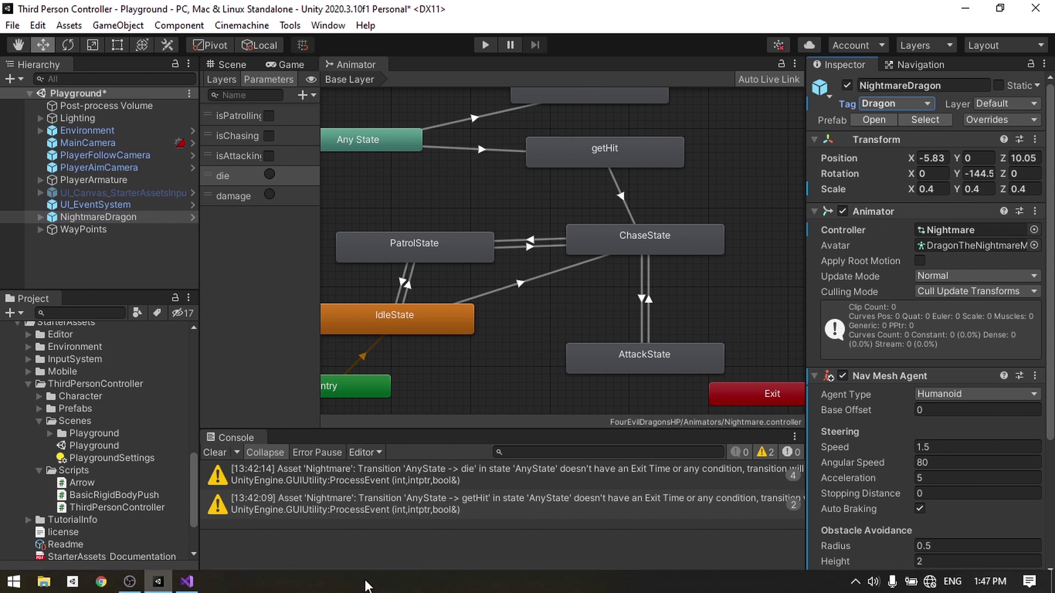
click(185, 582)
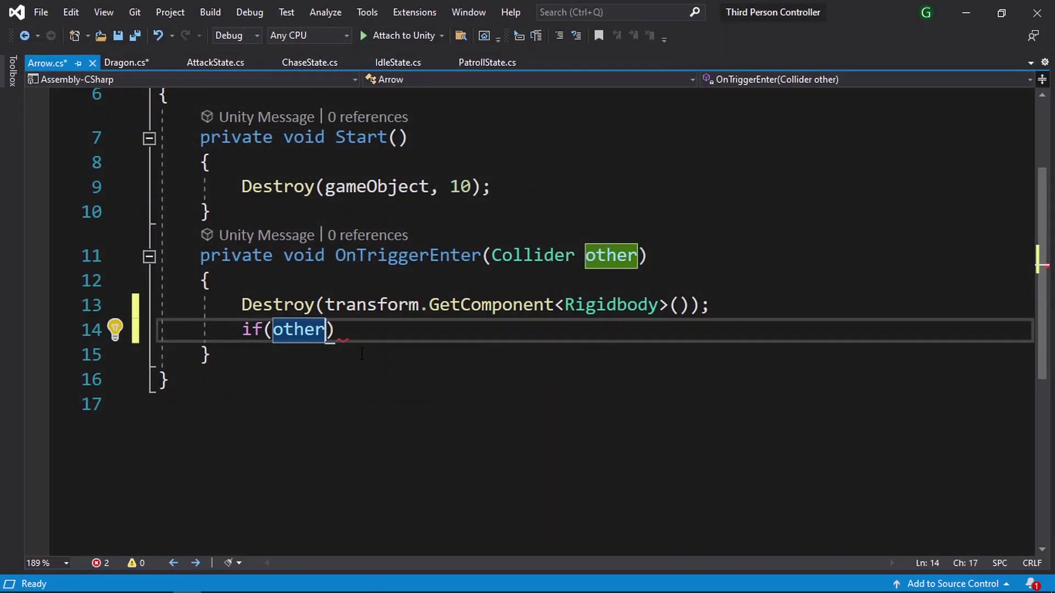
Complete the if (other.tag == "Dragon") block in Arrow.cs and save Dragon.cs.
text(.)
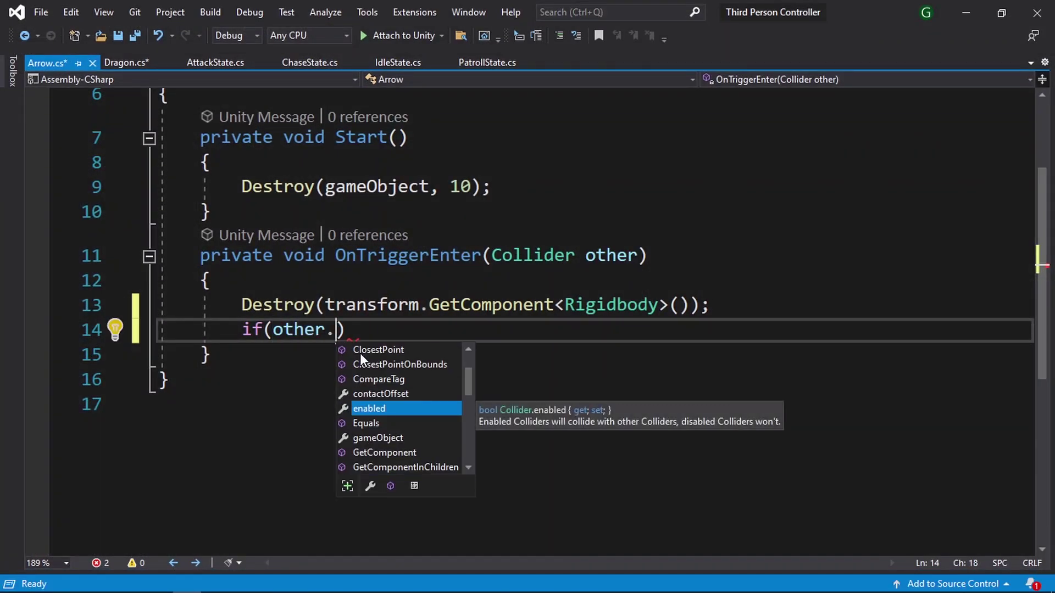
text(tag ==)
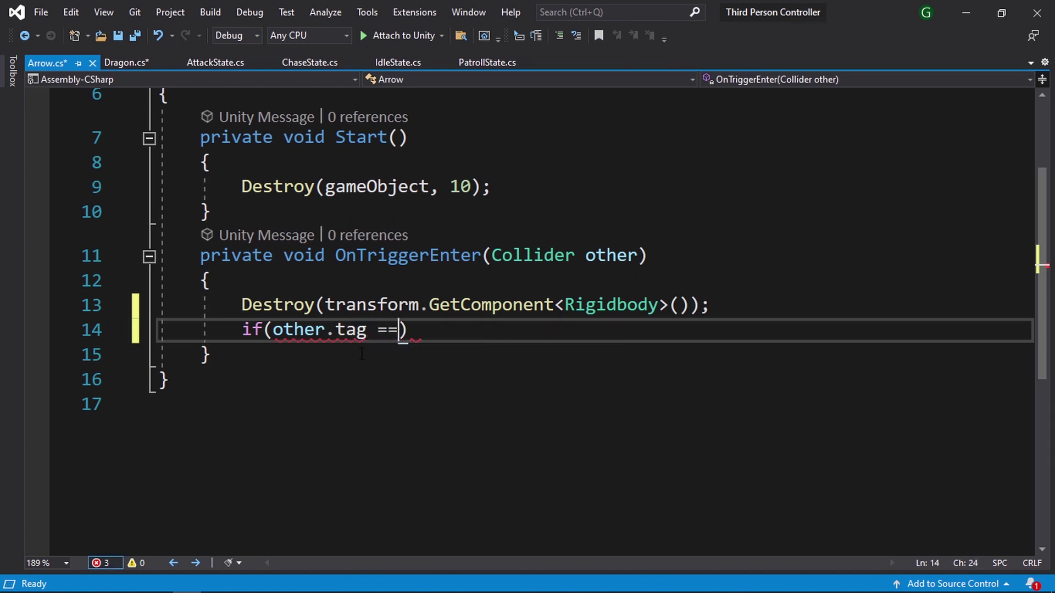
text( "D)
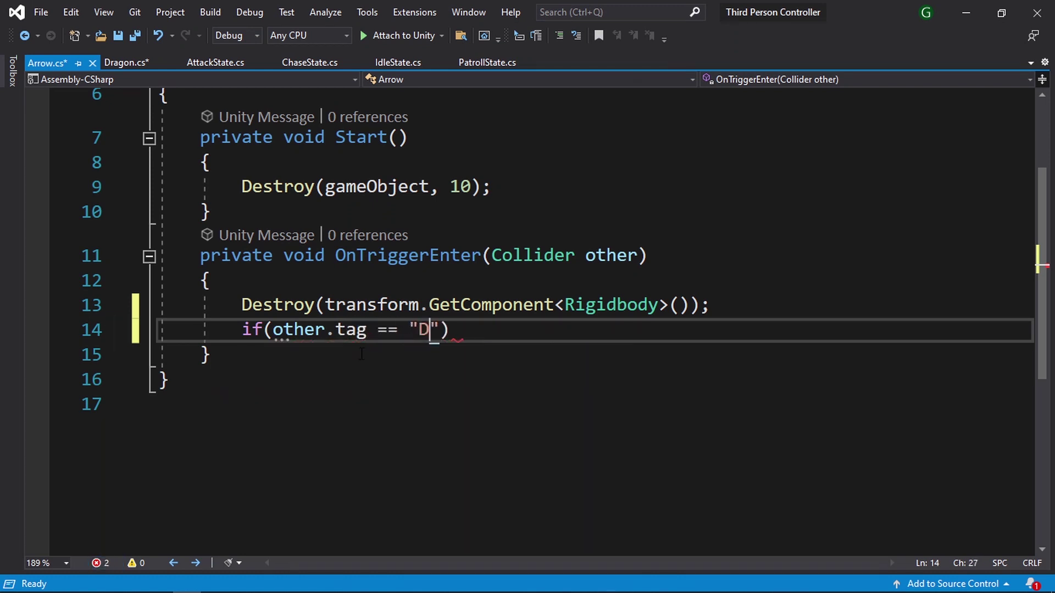
text(ragon") {)
key(Return)
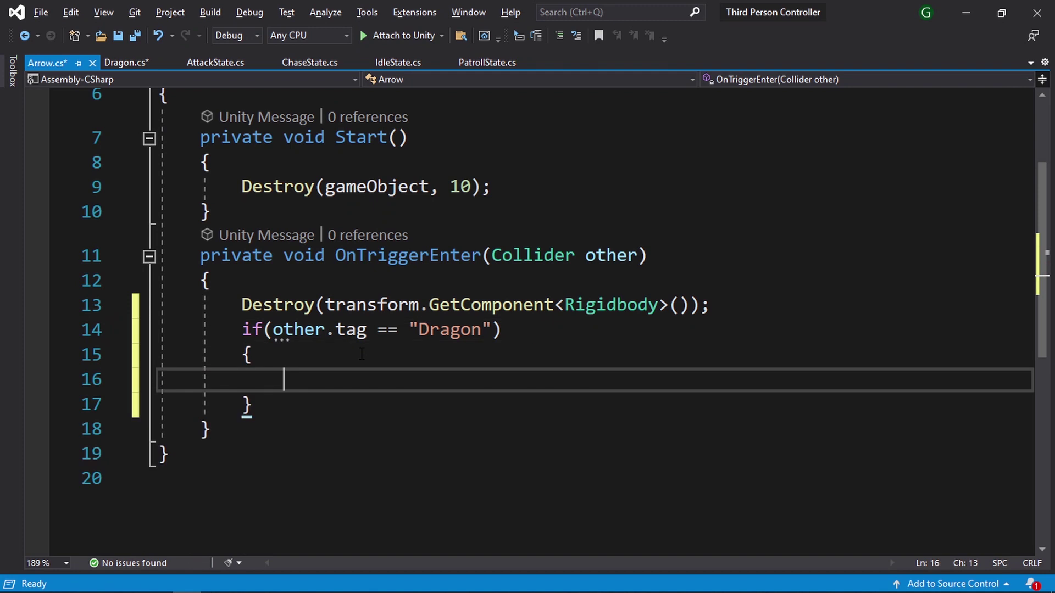
click(119, 64)
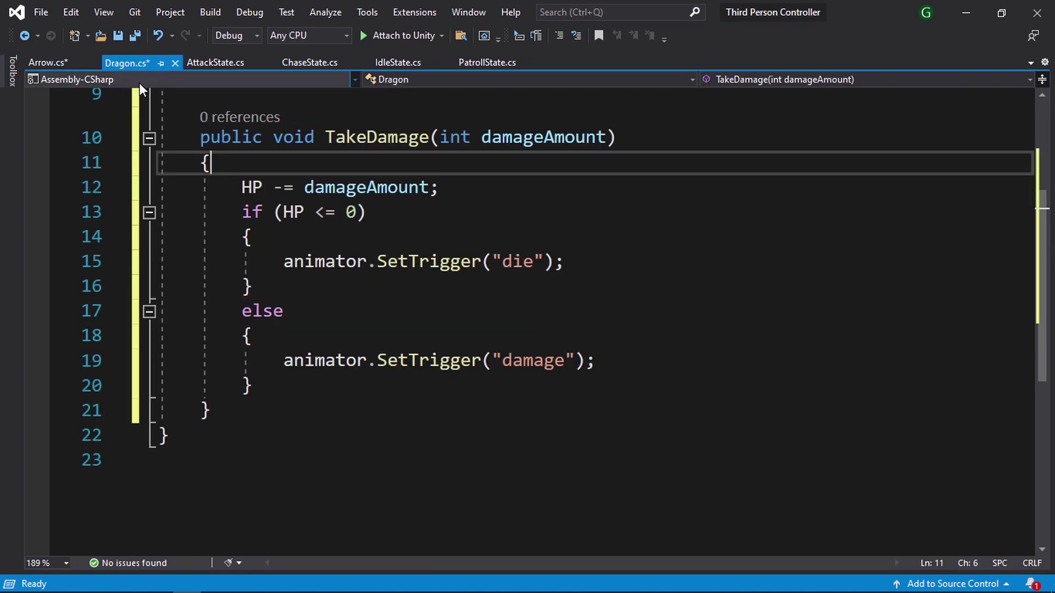
double_click(366, 140)
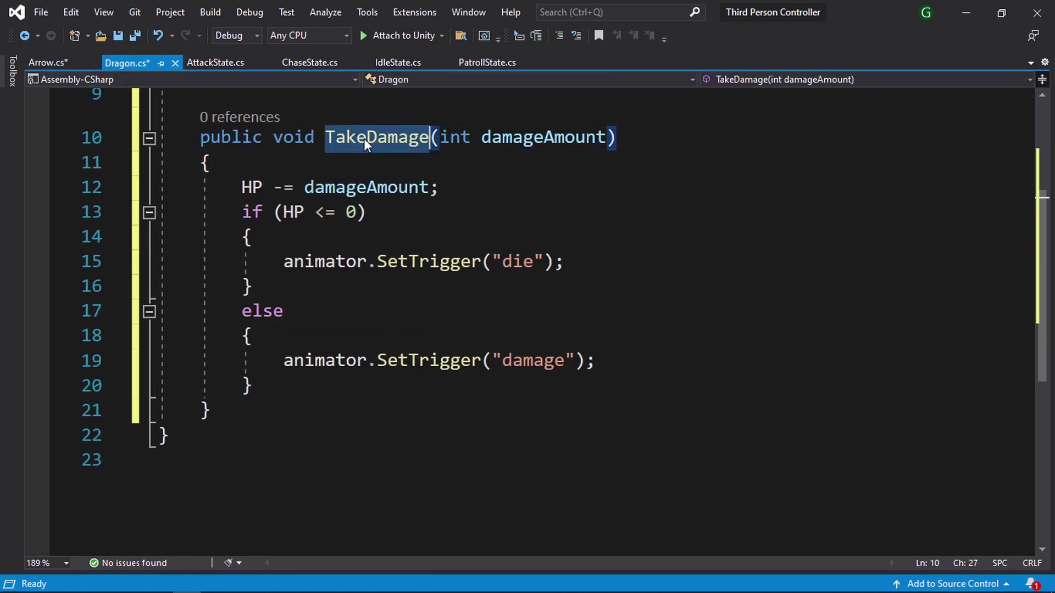
click(284, 137)
key(ctrl+s)
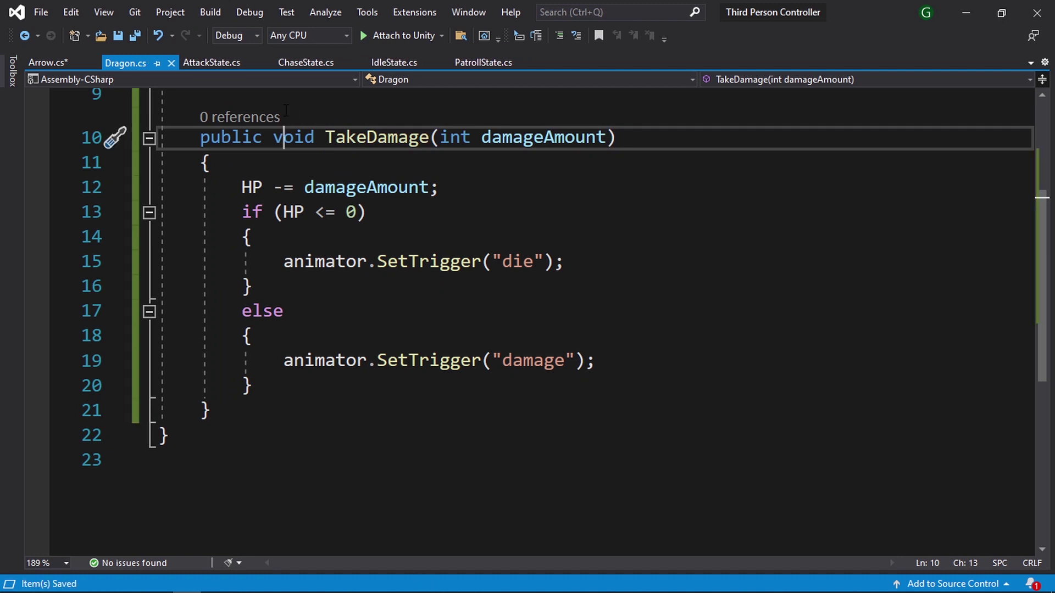
Inside the Dragon block, call other.GetComponent<Dragon>().TakeDamage(20).
click(53, 60)
text(t)
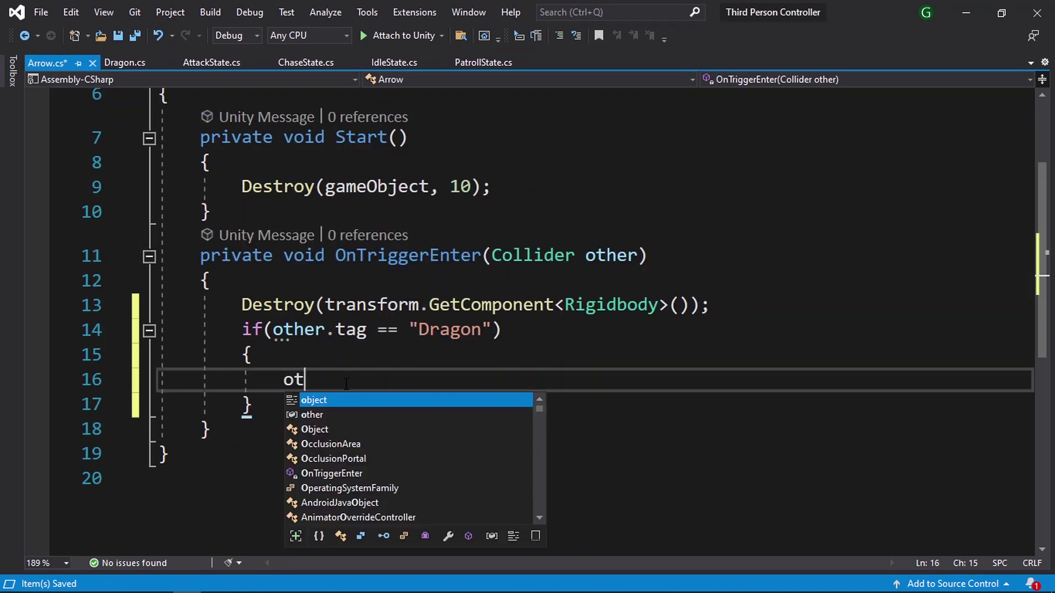
text(her.)
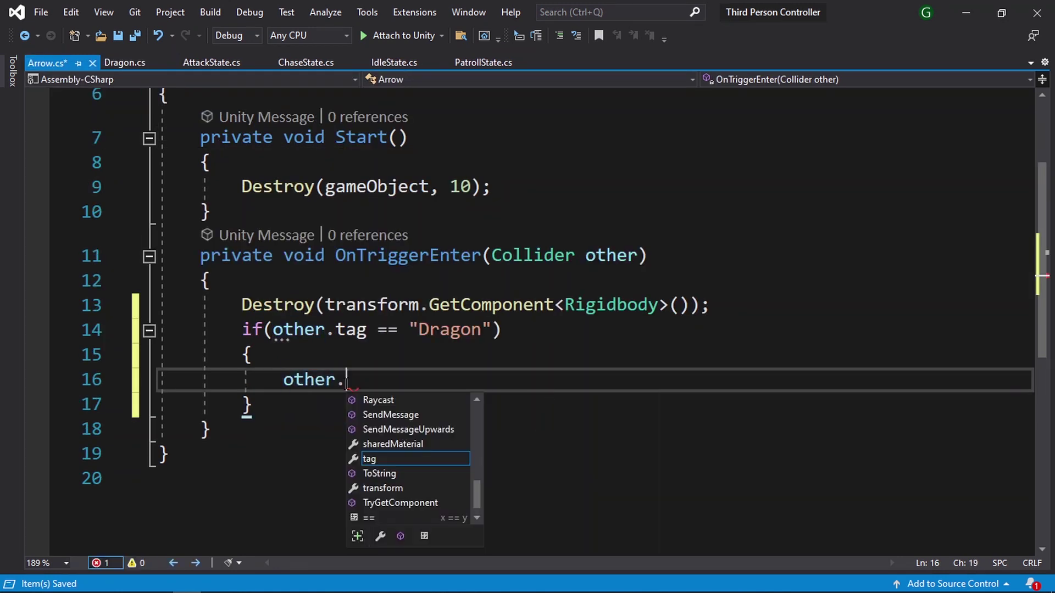
text(GetComponent)
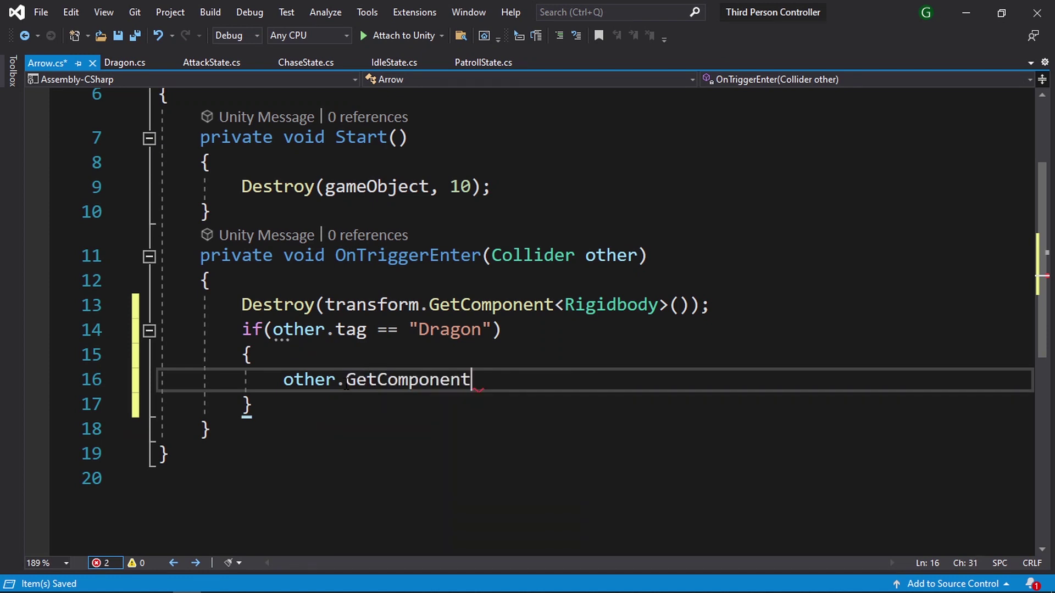
text(<Dra)
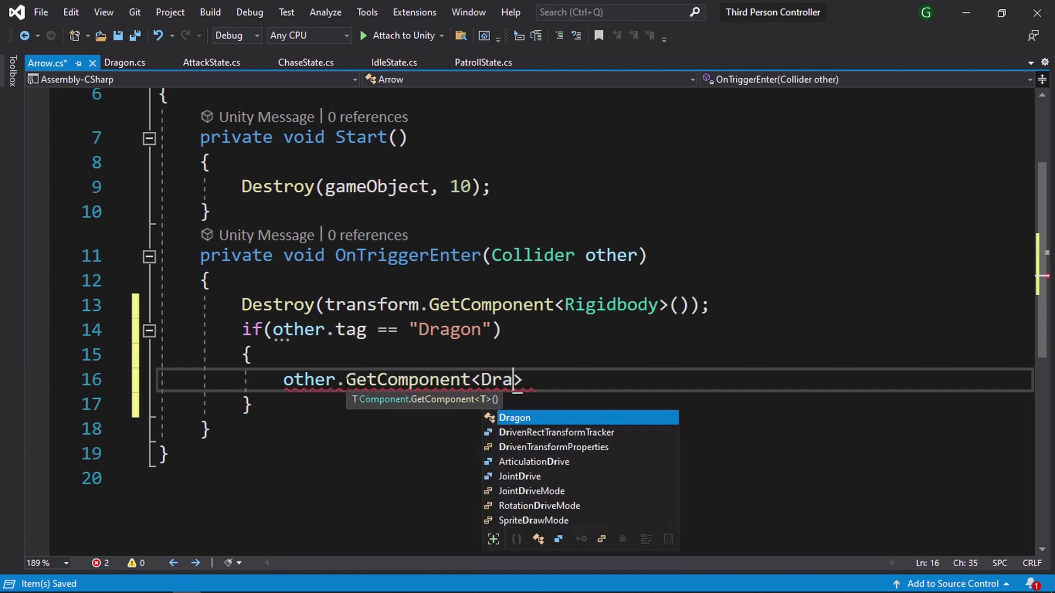
text(gon)
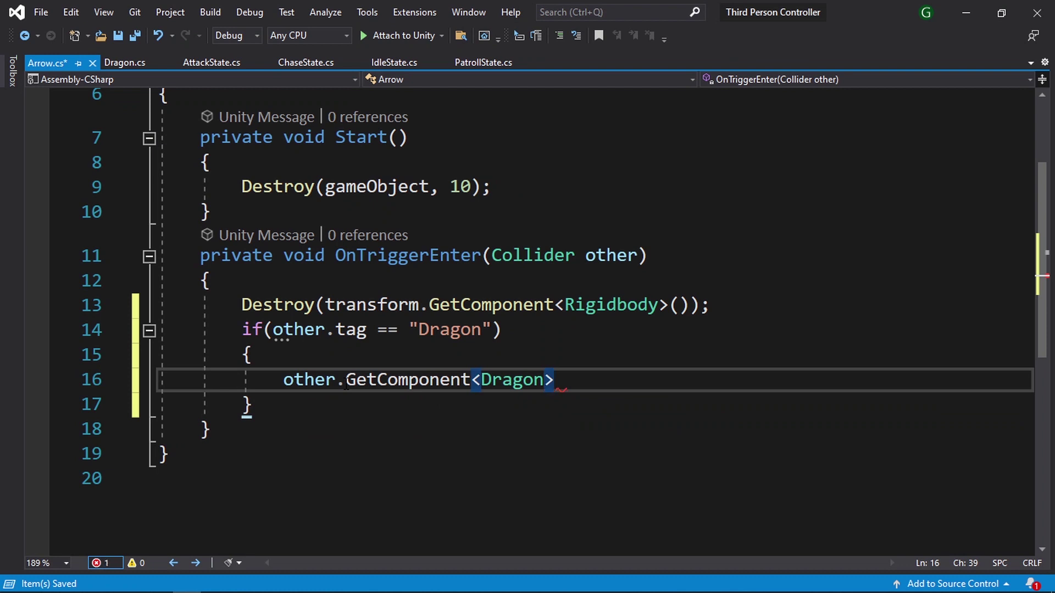
text(())
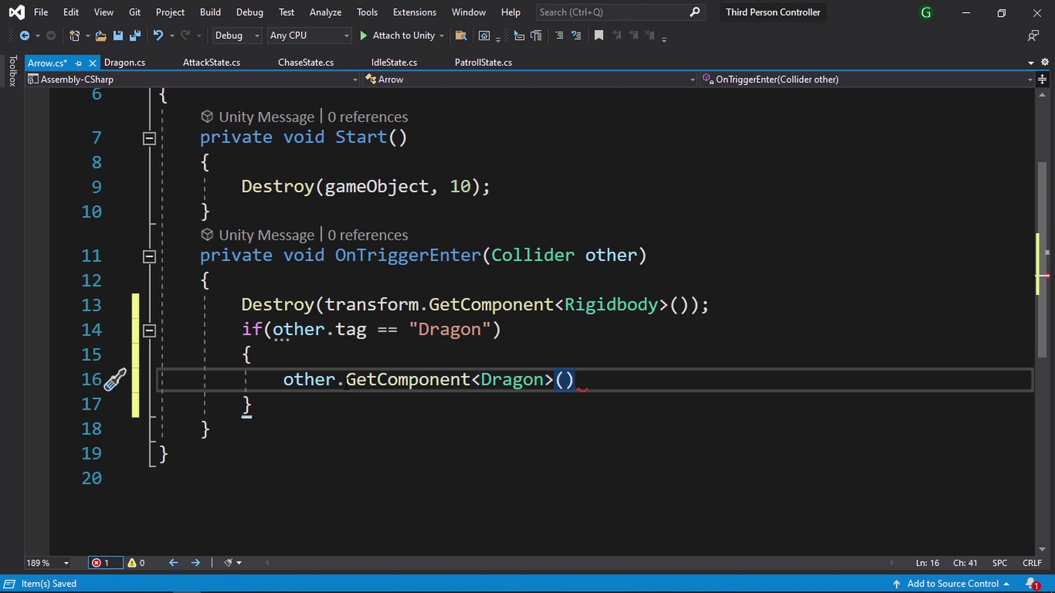
text(.)
text(tak)
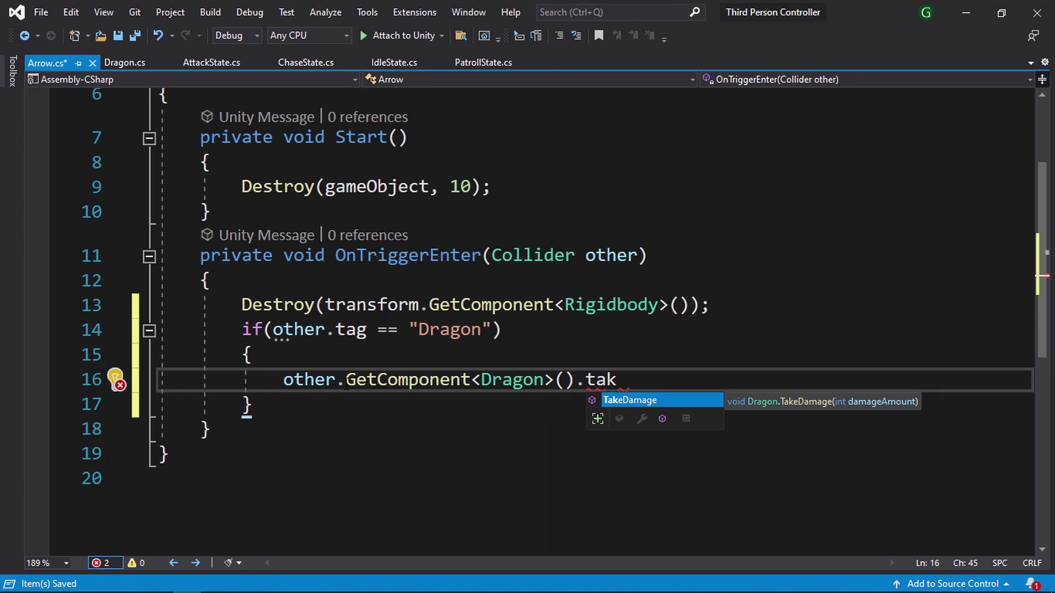
key(Tab)
text(())
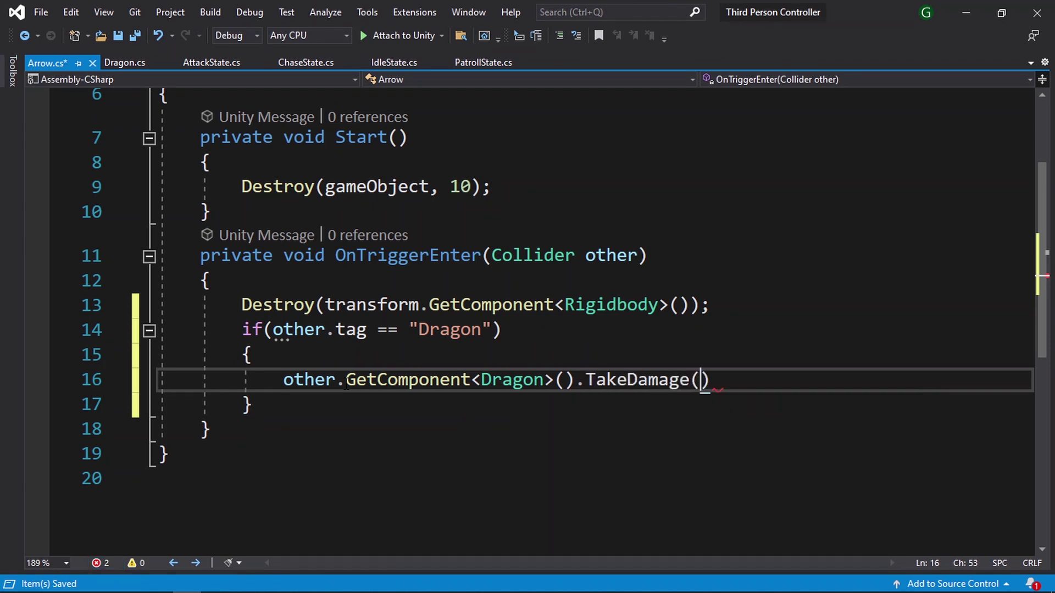
text(;)
key(Left)
key(Left)
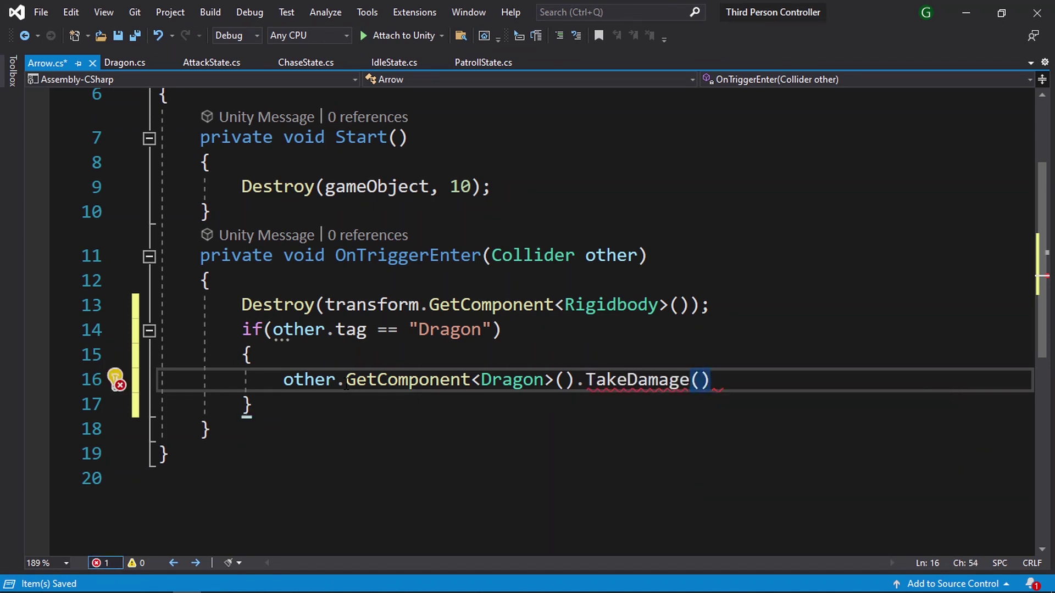
text(20)
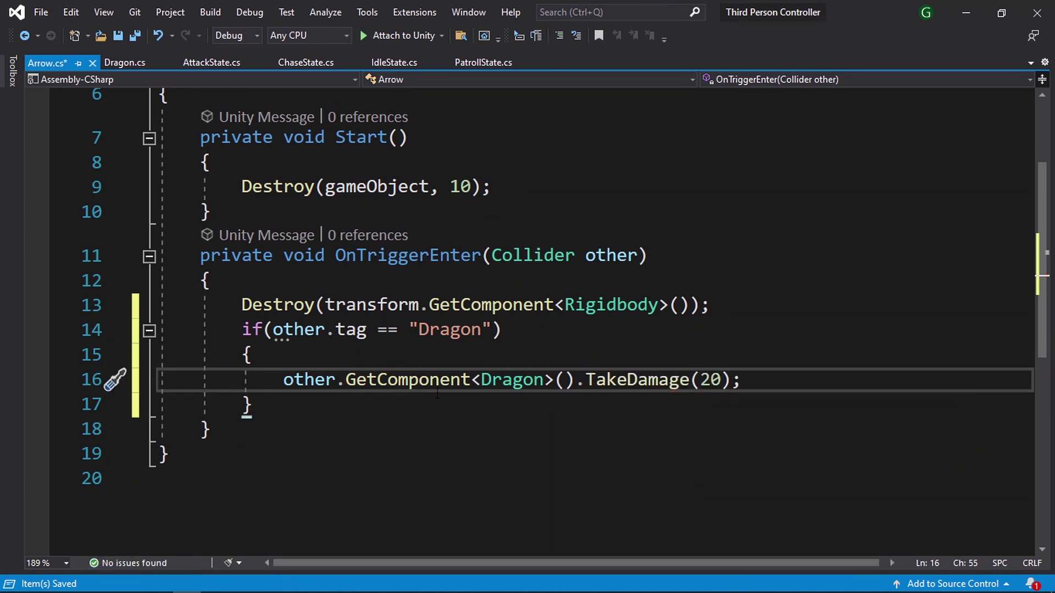
Declare public int damageAmount = 20 and pass damageAmount to TakeDamage instead of 20.
scroll(675, 373, up, 2)
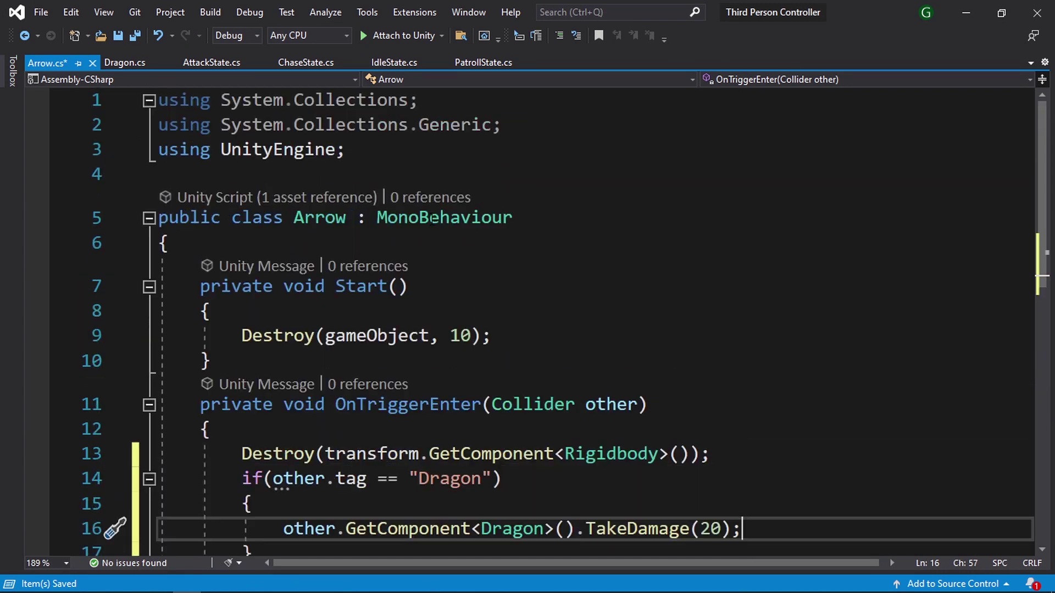
click(414, 240)
key(Return)
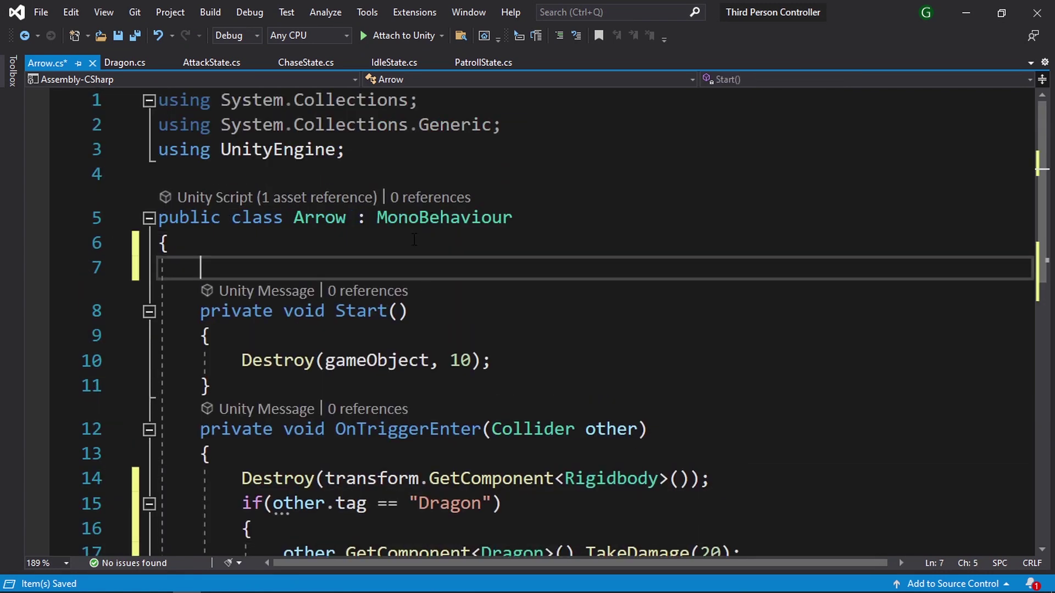
text(public int )
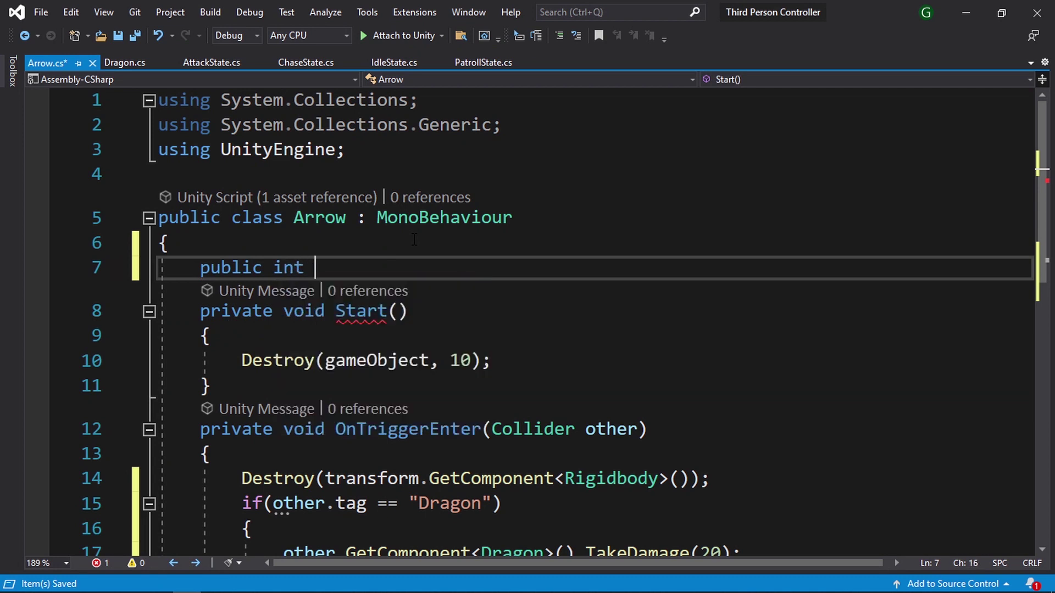
text(damageA)
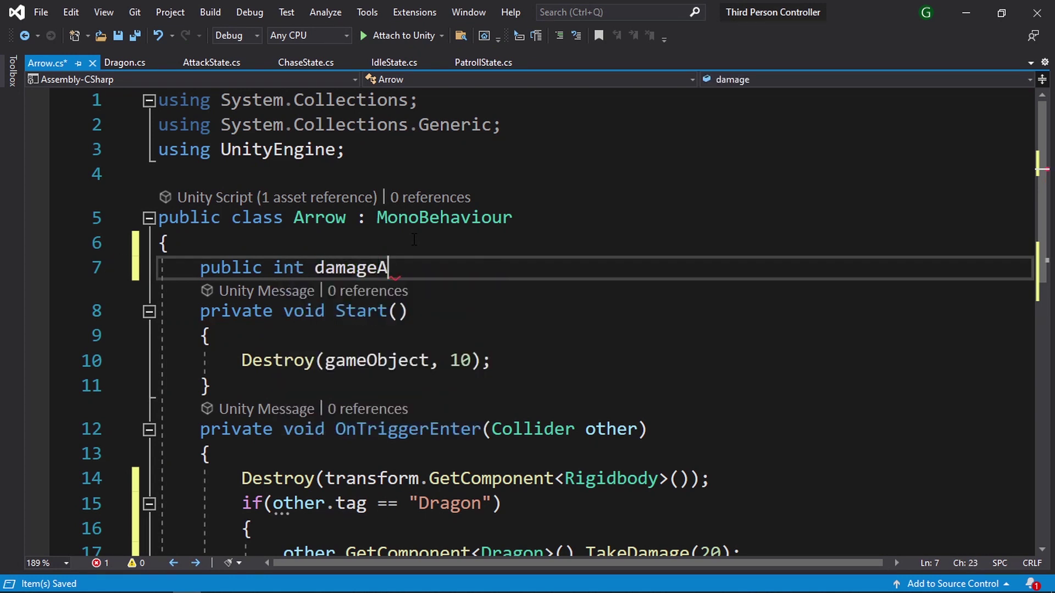
text(mount =)
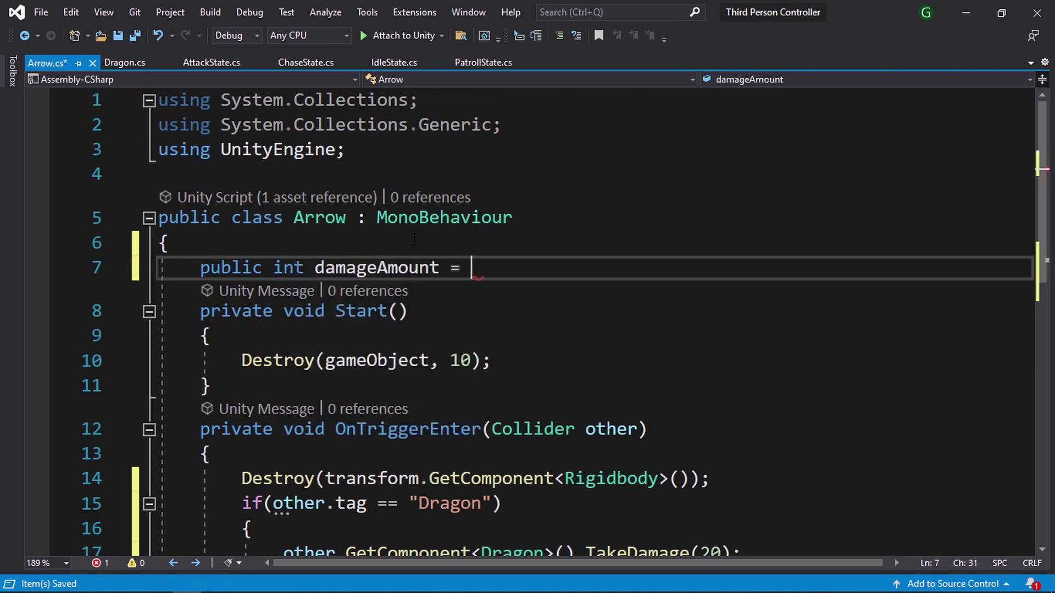
text( 20;)
scroll(652, 279, down, 4)
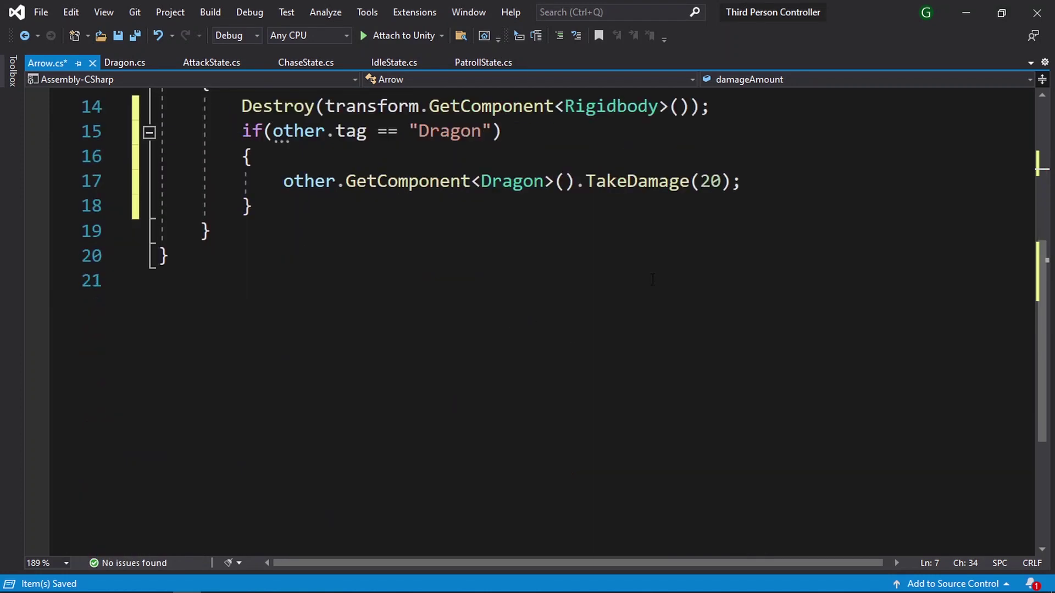
double_click(708, 181)
text(dam)
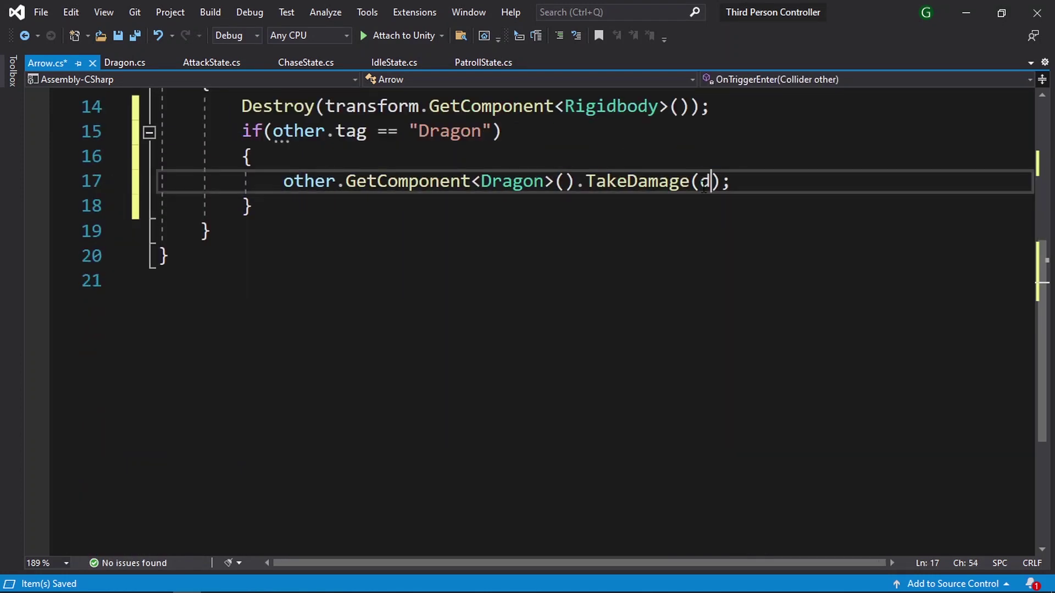
key(Tab)
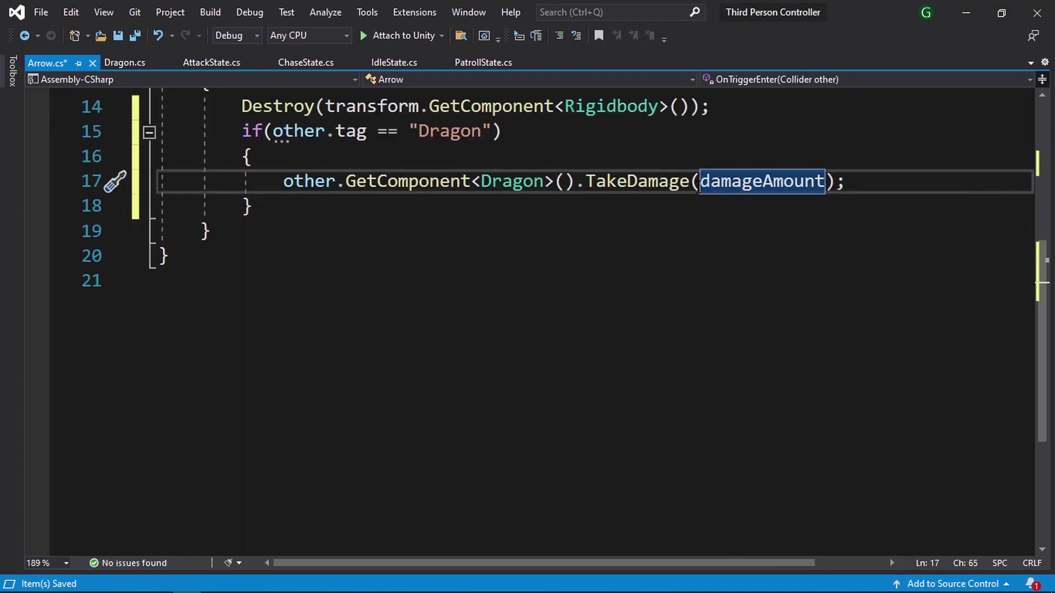
Save Arrow.cs and minimize Visual Studio to return to Unity.
scroll(697, 186, up, 5)
key(ctrl+s)
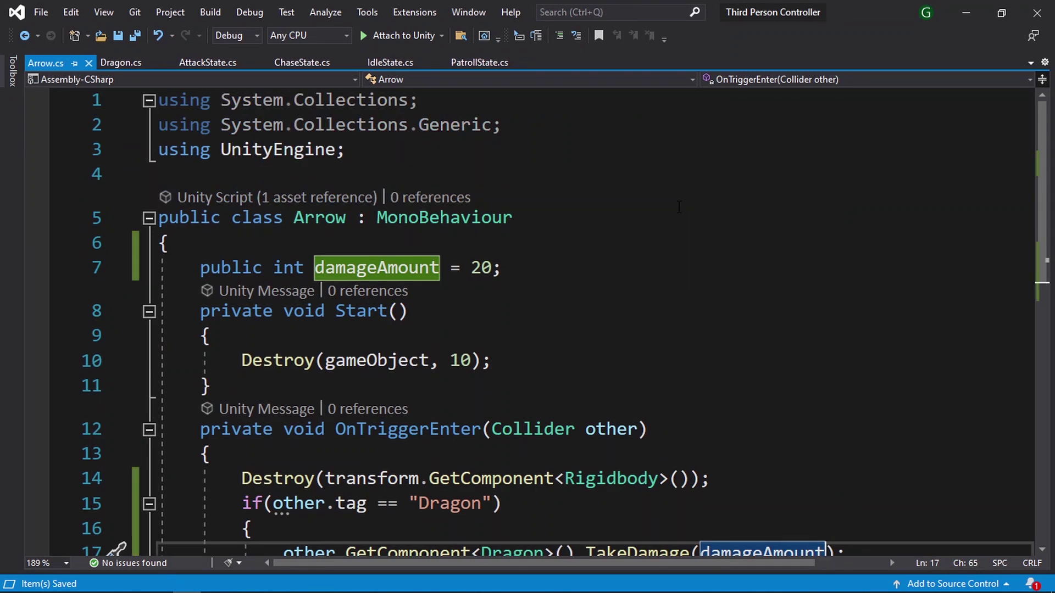
click(680, 208)
scroll(679, 208, down, 1)
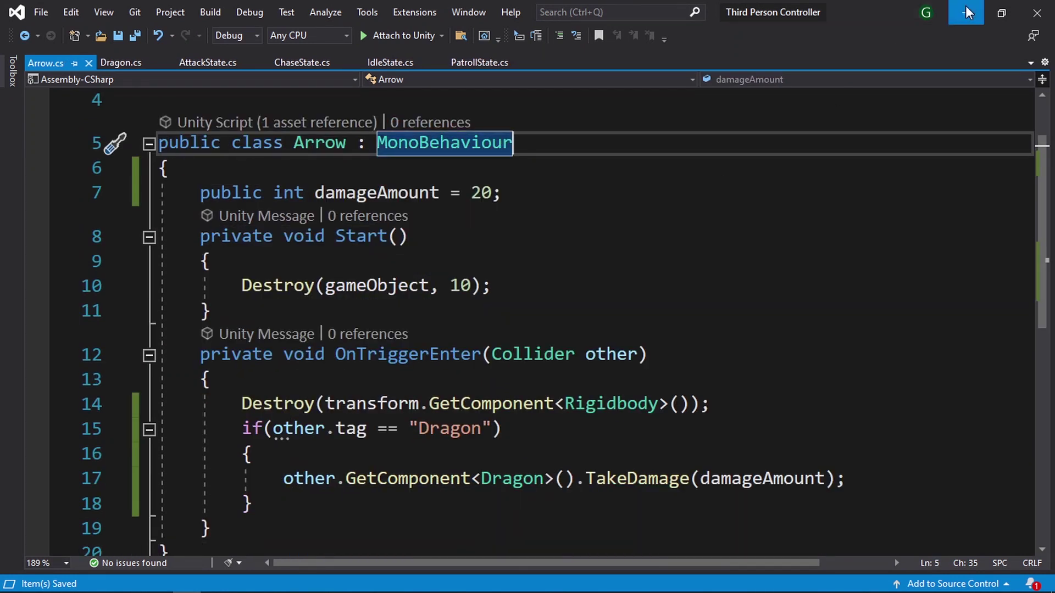
click(966, 11)
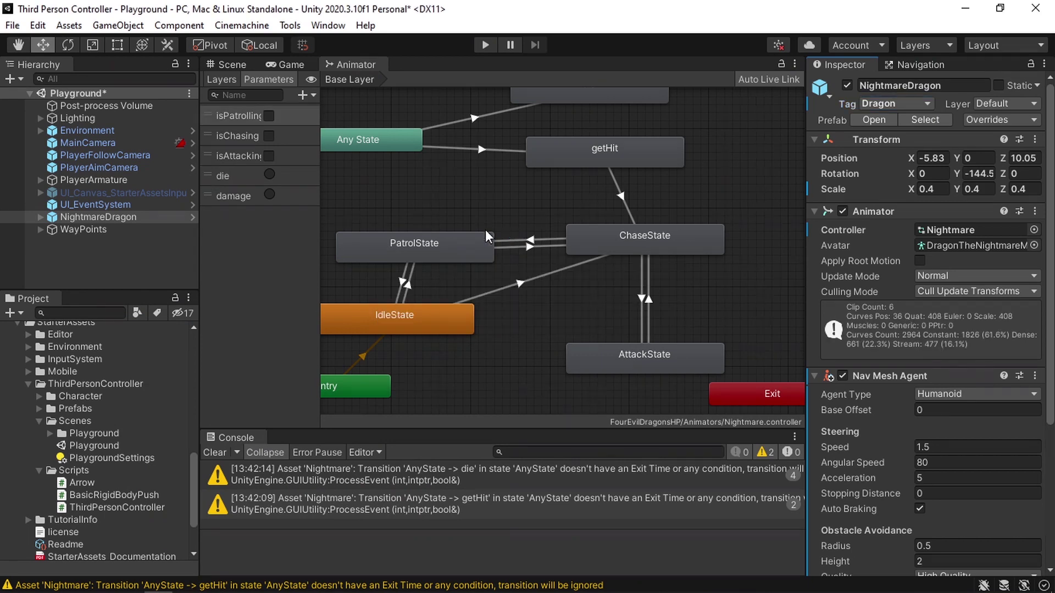
Drag NightmareDragon's Animator component into its Dragon script's Animator field.
click(113, 218)
scroll(885, 442, down, 3)
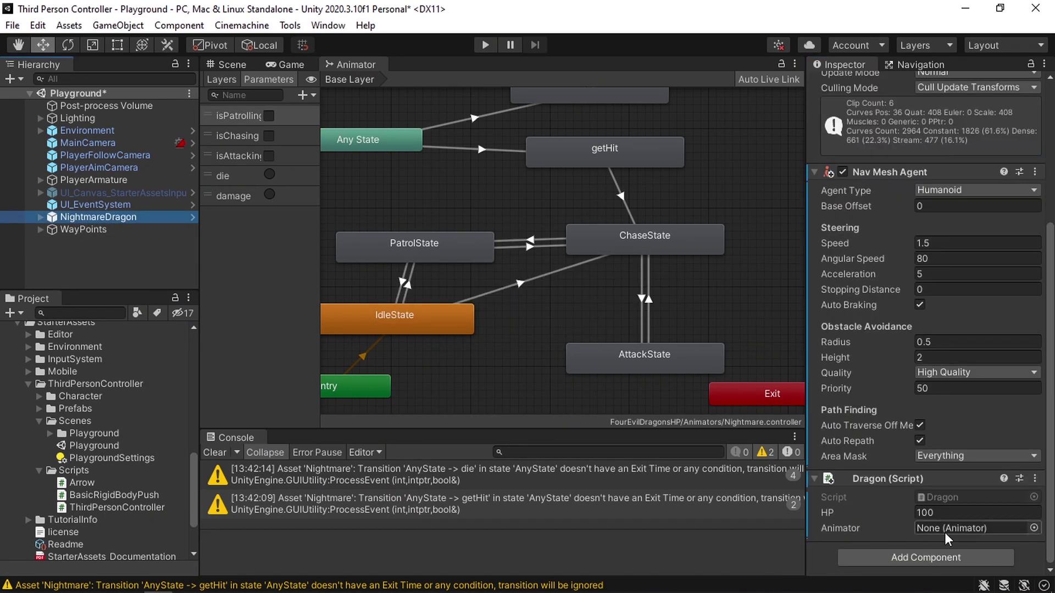
scroll(888, 522, up, 5)
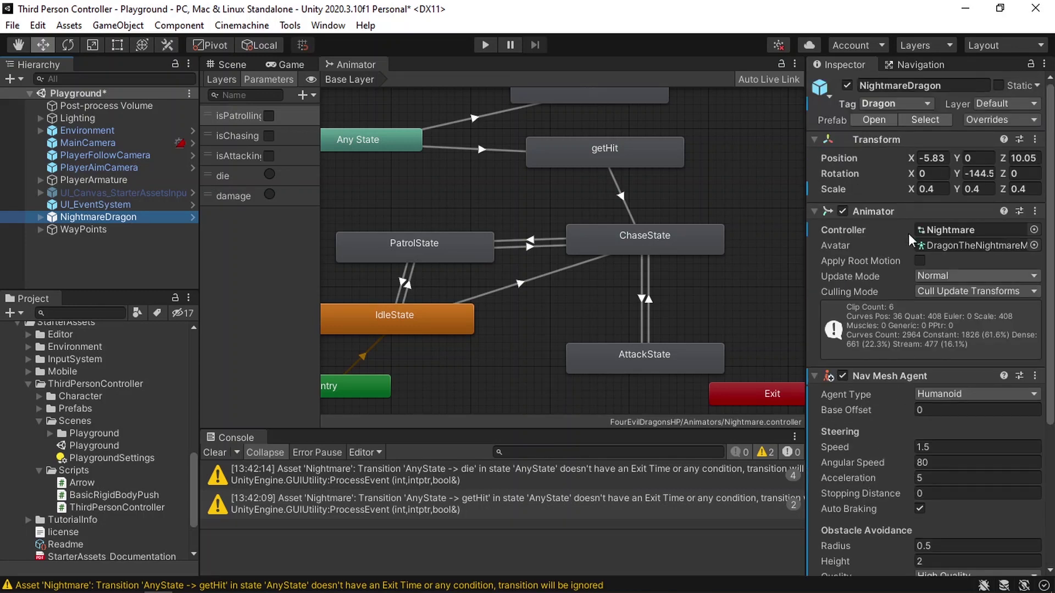
drag(876, 210, 950, 528)
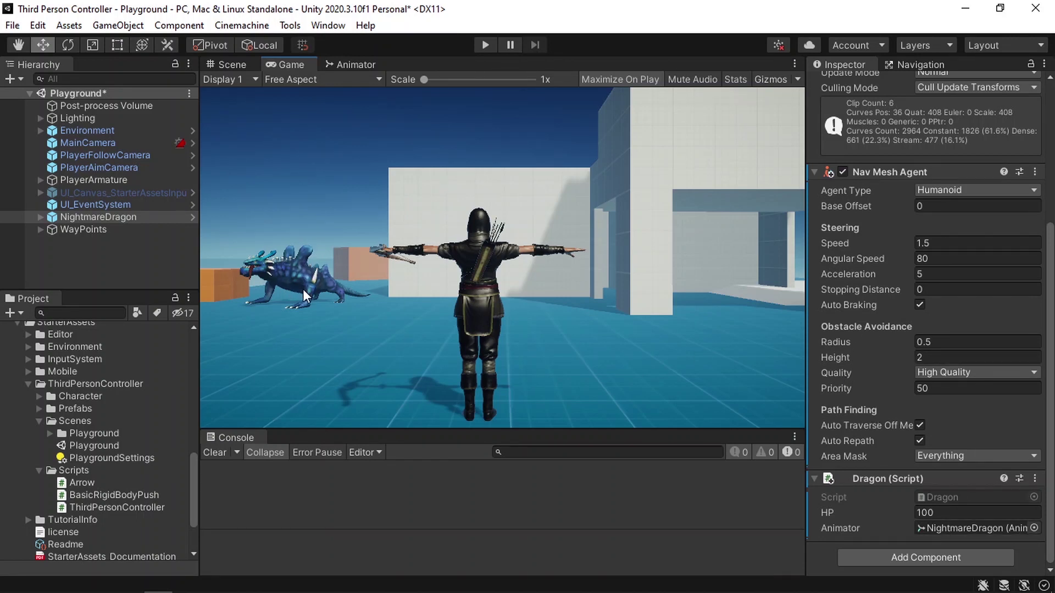
Add a Box Collider component to NightmareDragon.
click(133, 217)
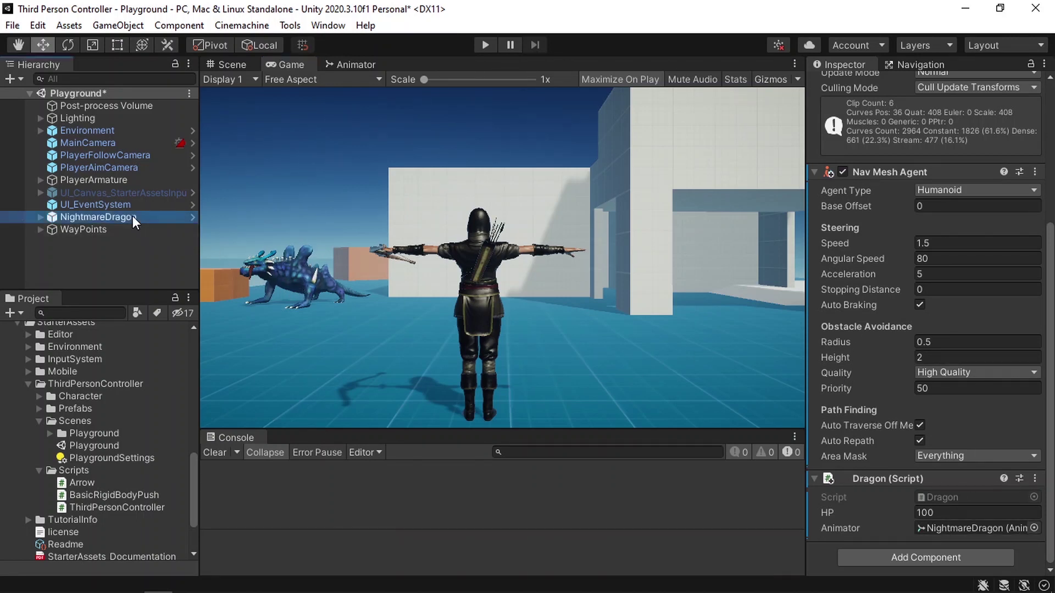
click(936, 557)
text(bo)
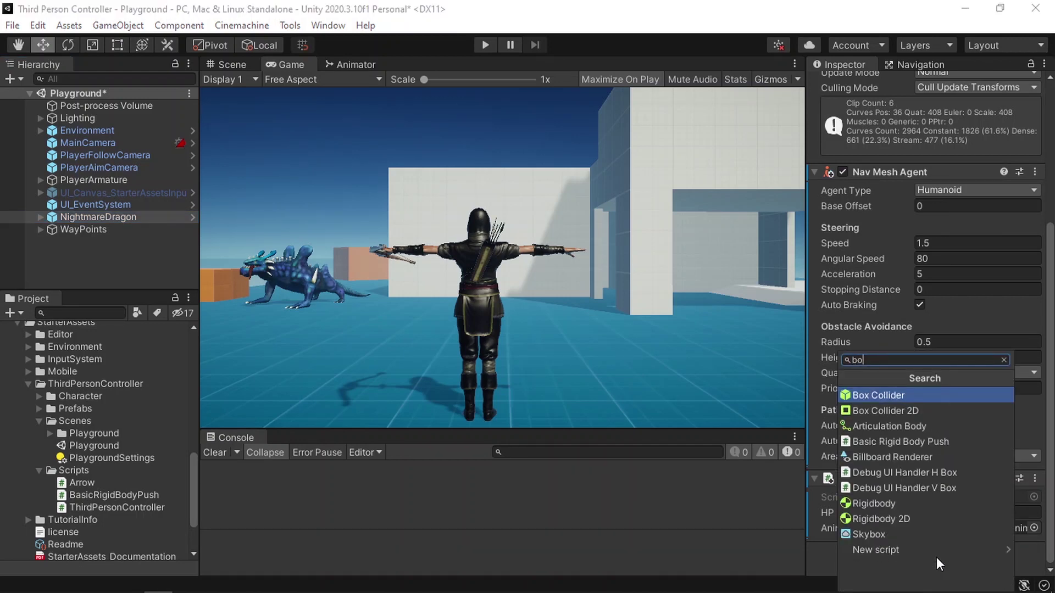
key(Return)
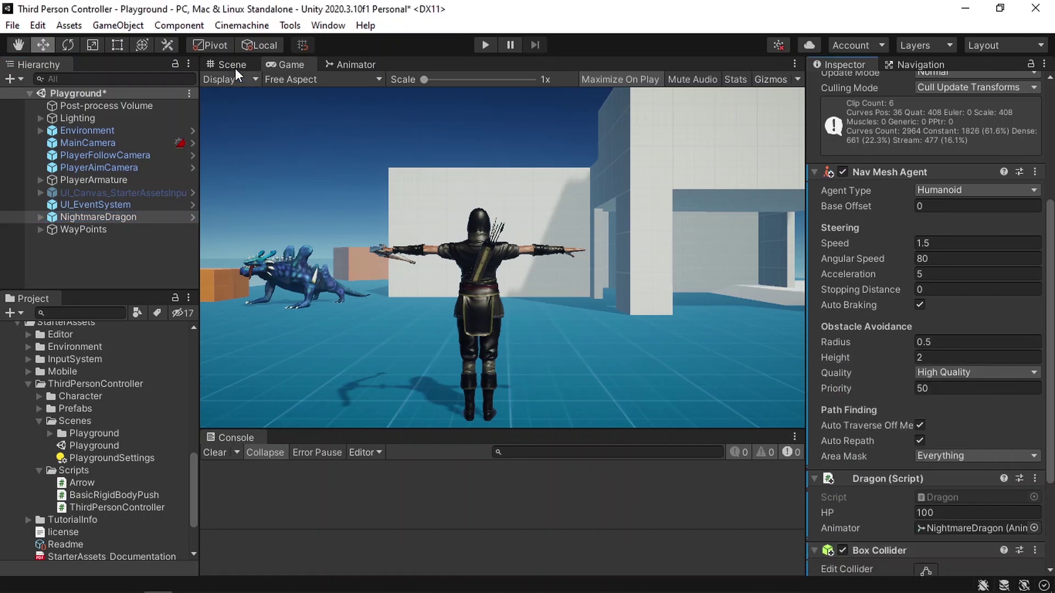
Resize the Box Collider to enclose the whole dragon (about 5.42 × 4.64 × 7.37) and press Play.
click(232, 65)
click(120, 216)
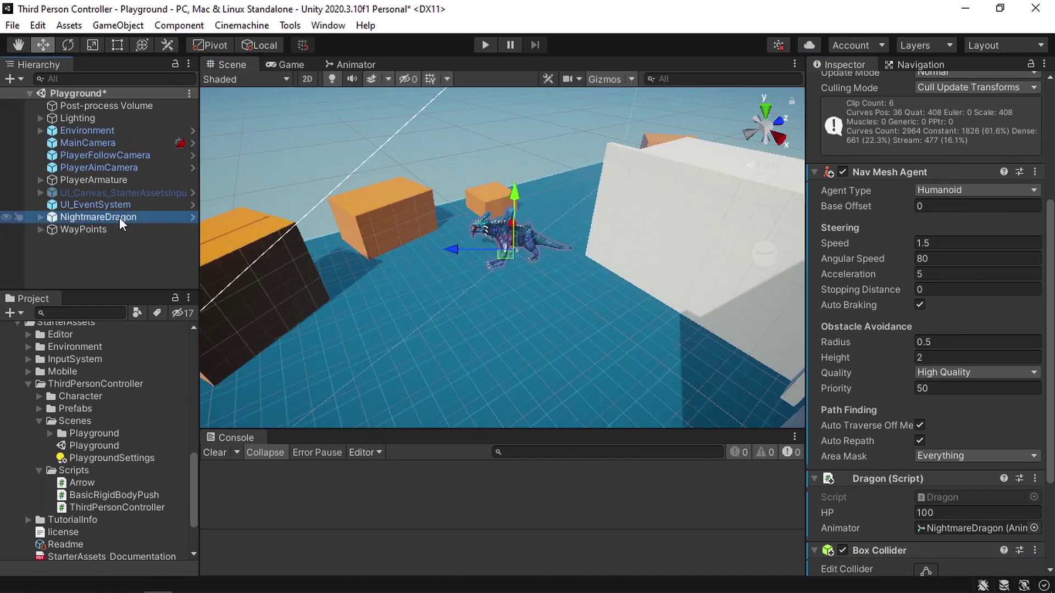
double_click(120, 217)
scroll(940, 489, down, 3)
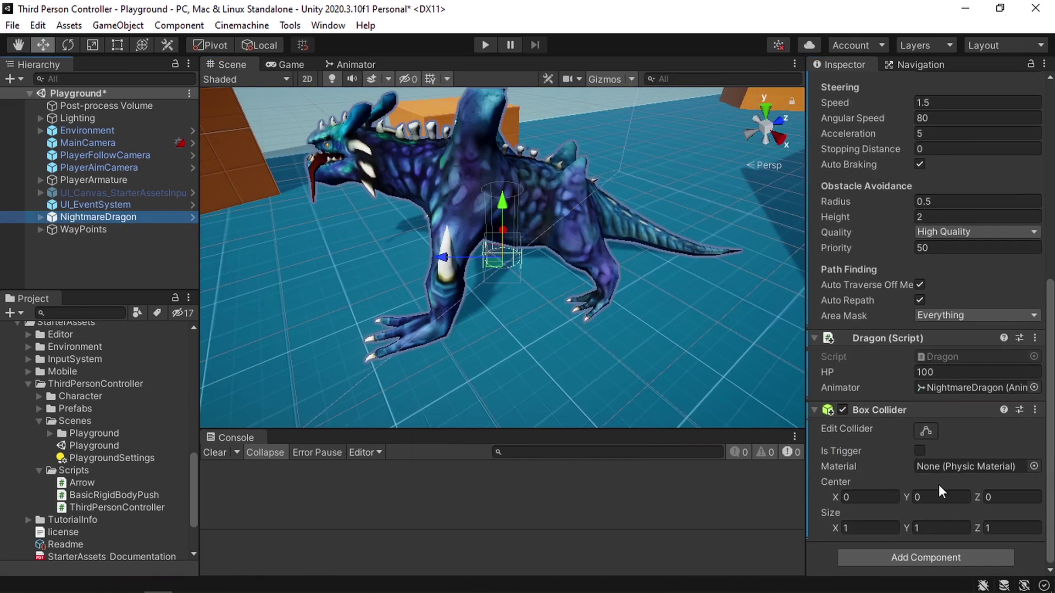
click(928, 433)
drag(499, 269, 474, 203)
middle_drag(474, 203, 650, 321)
alt+drag(650, 321, 671, 304)
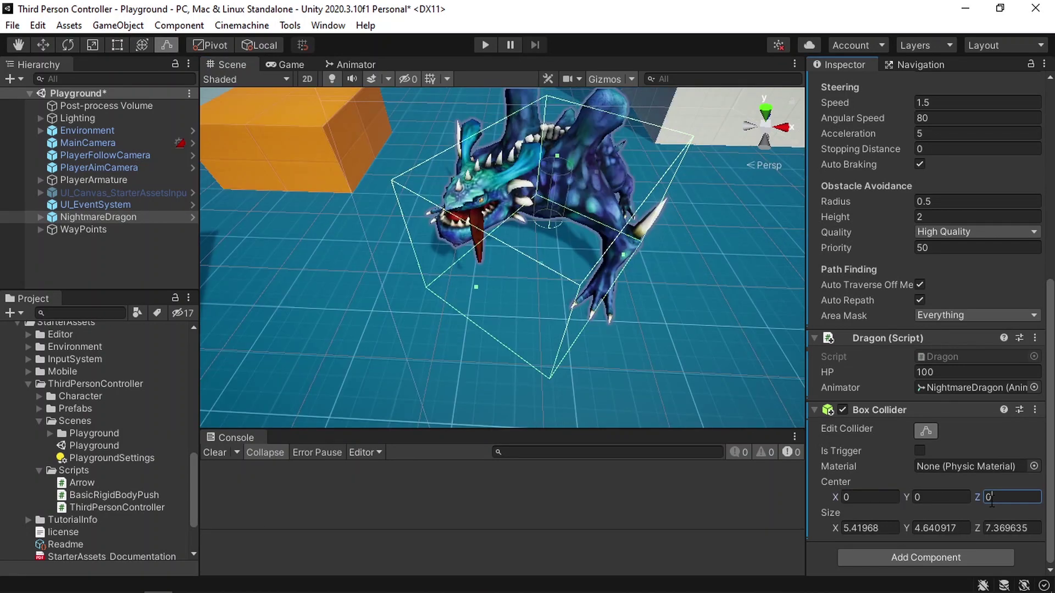
click(485, 44)
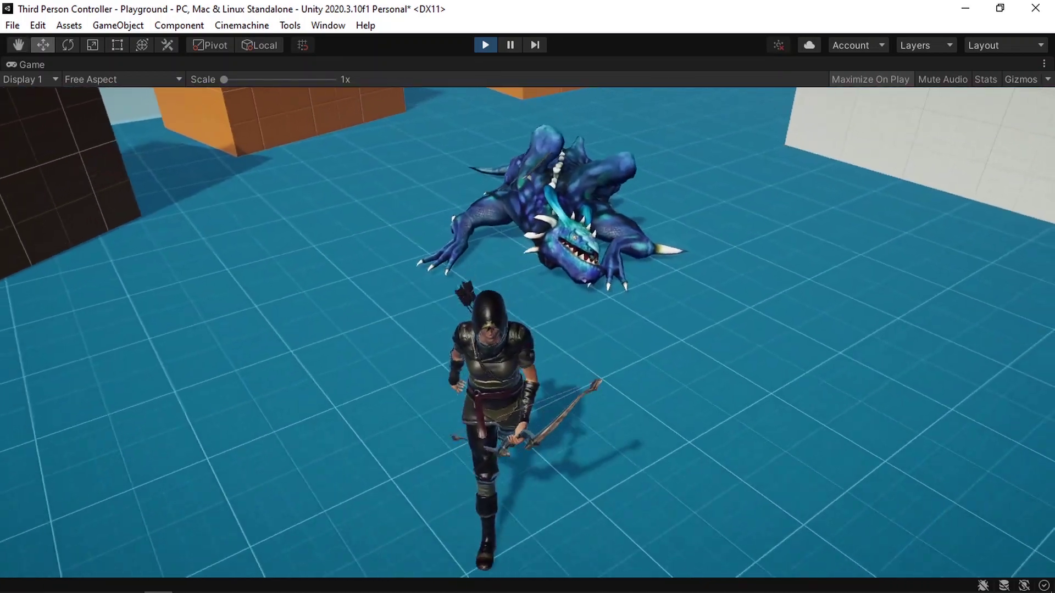
Stop Play mode with Ctrl+P and bring Visual Studio back to the front.
key(ctrl+p)
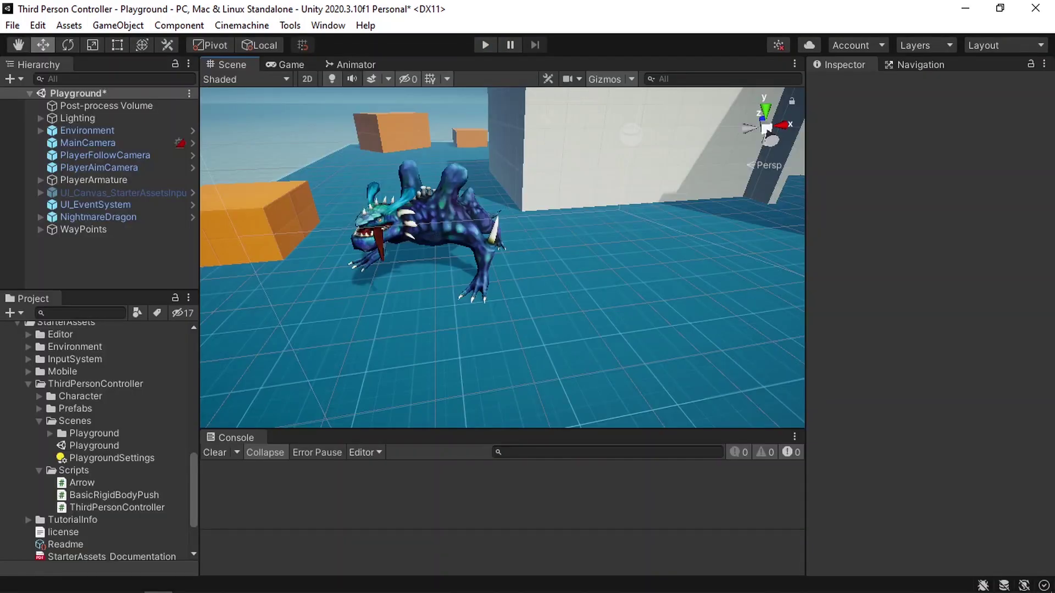
click(180, 584)
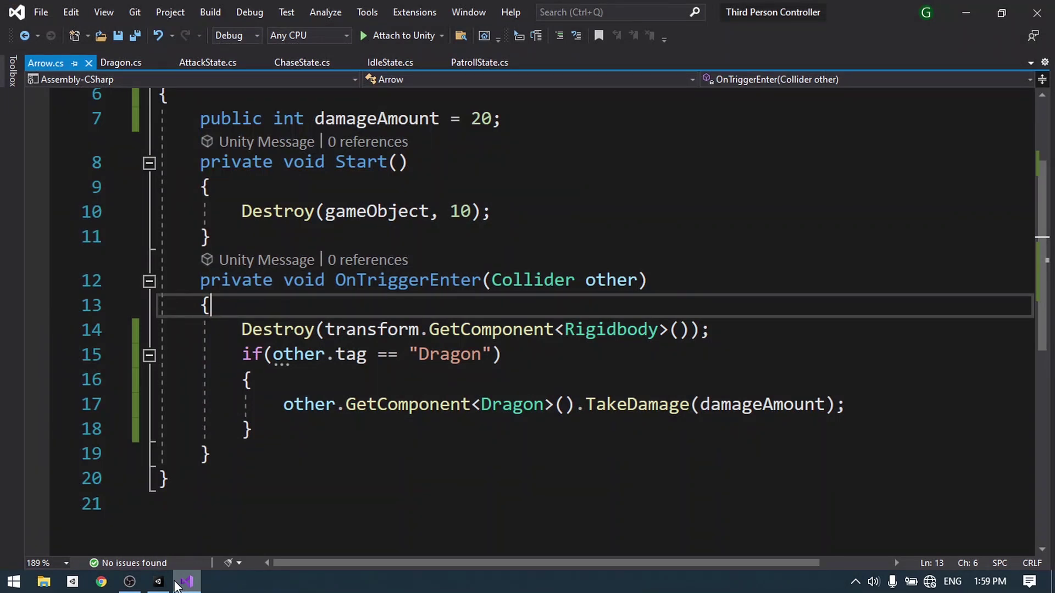
Add GetComponent<Collider>().enabled = false; after Dragon.cs's die trigger, save, and return to Arrow.cs.
click(121, 63)
scroll(326, 301, up, 1)
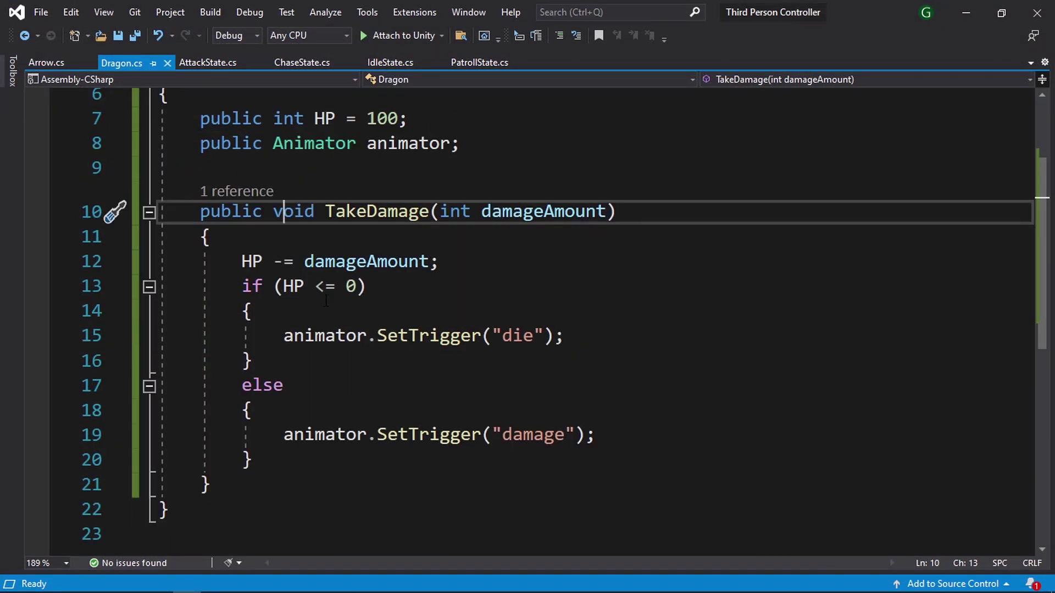
click(603, 338)
key(Return)
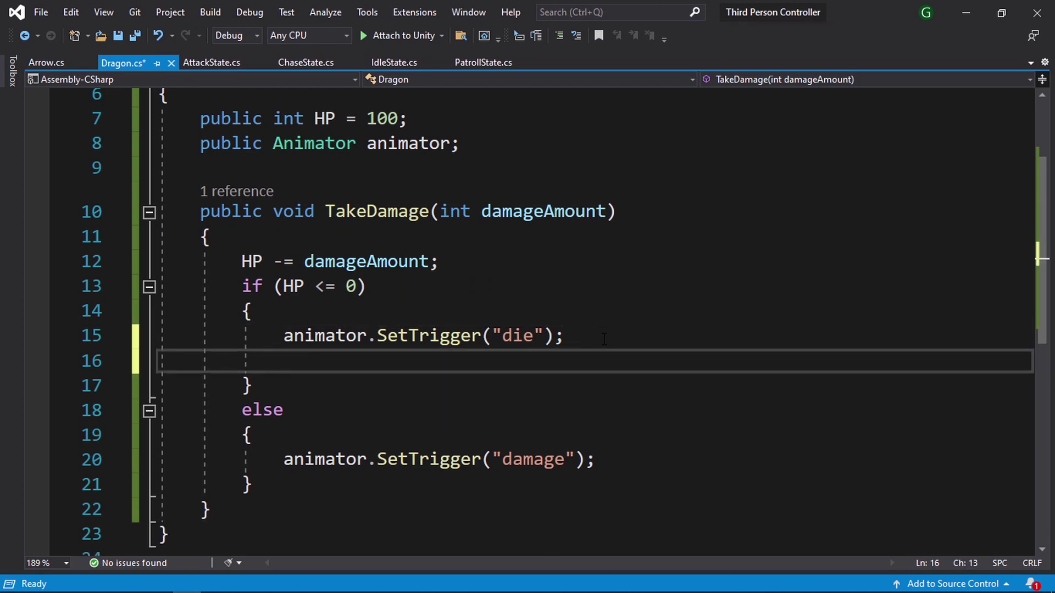
text(GetComponent)
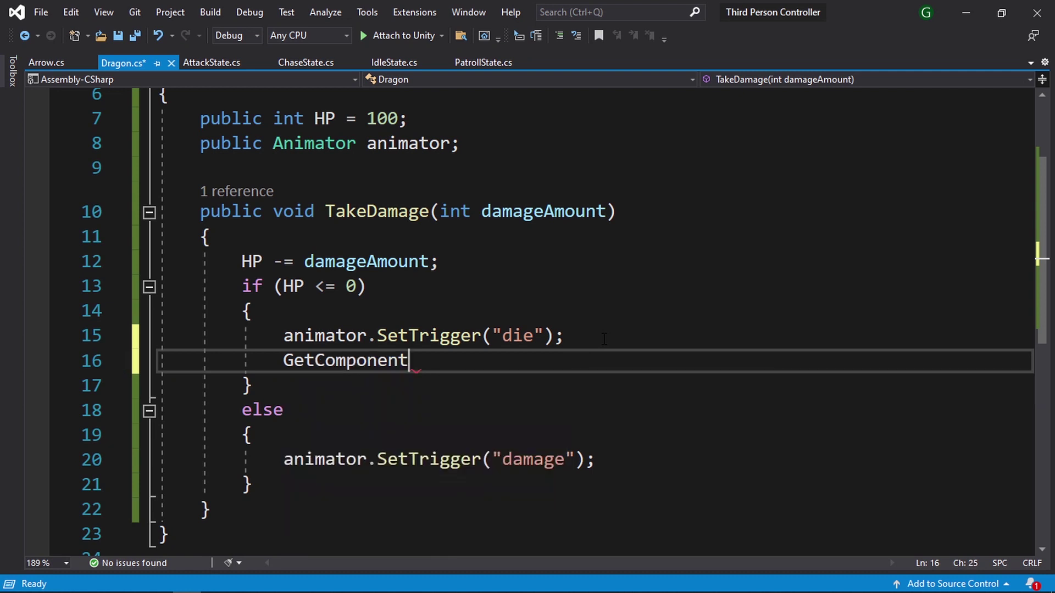
text(<box>)
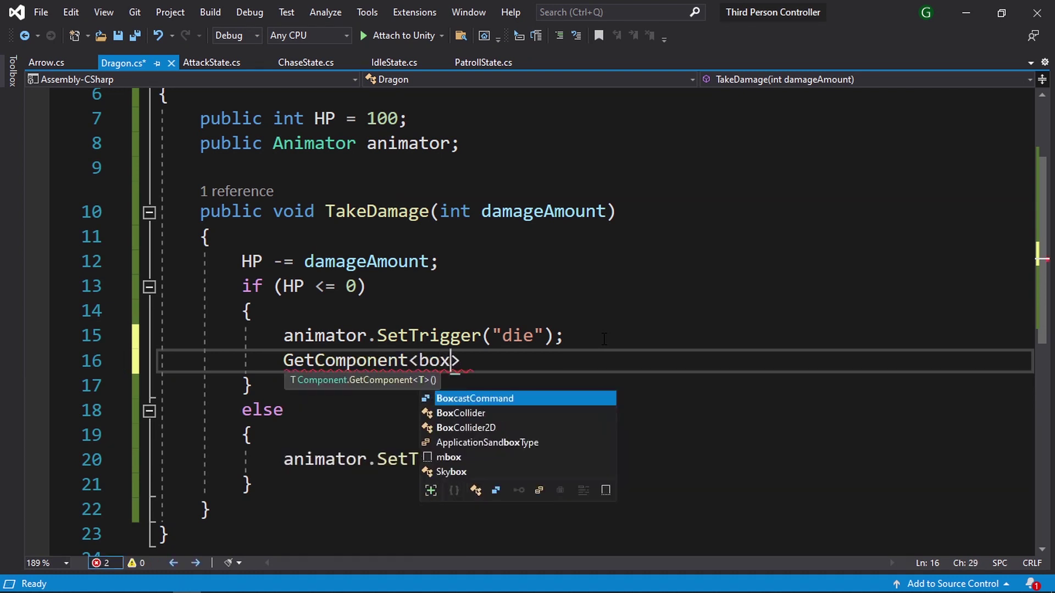
key(BackSpace)
key(BackSpace)
key(BackSpace)
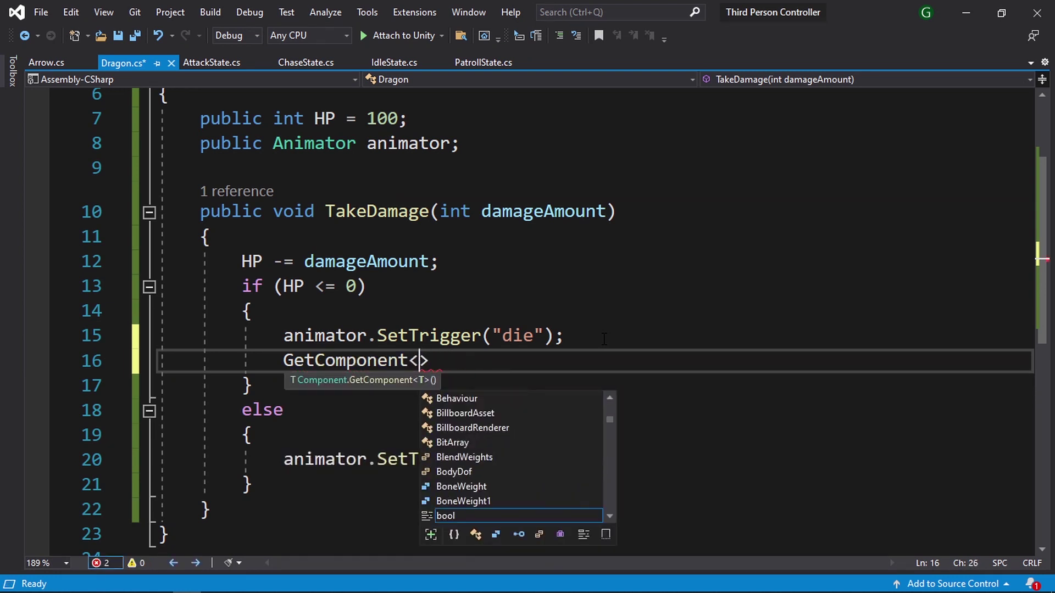
text(collider>())
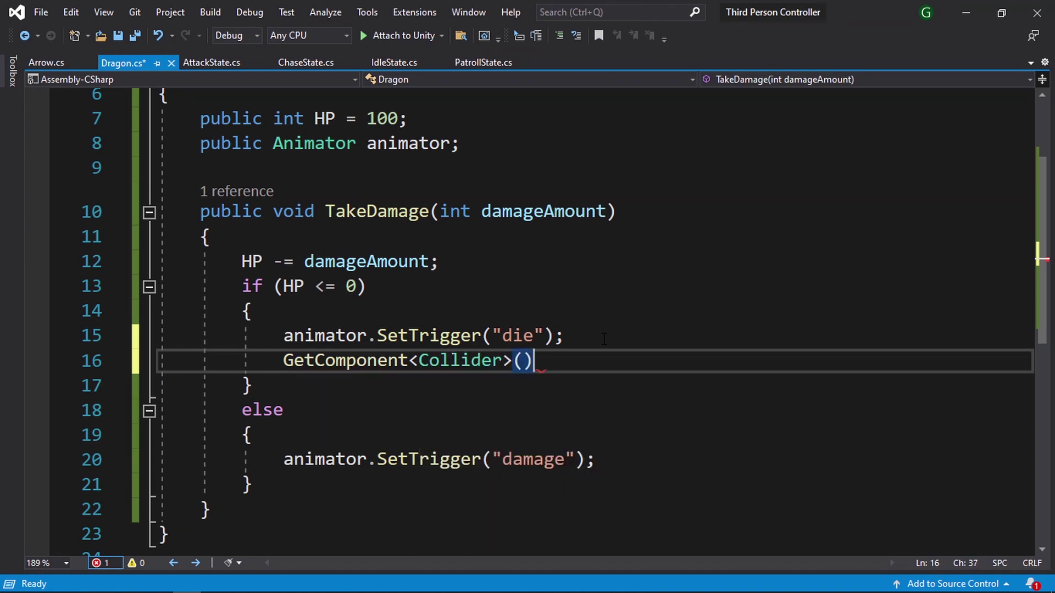
text(.e)
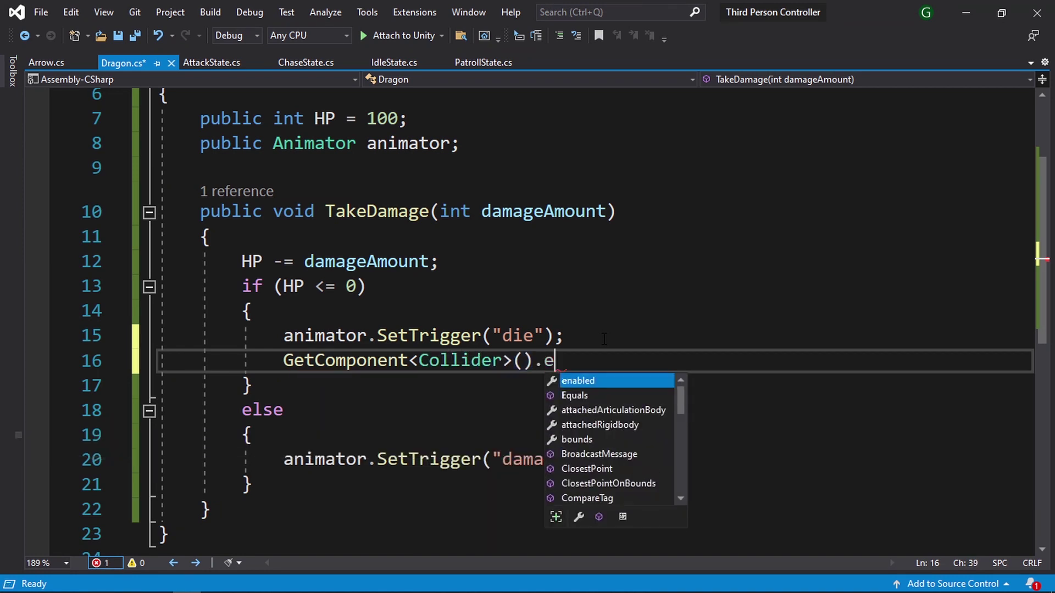
text(nabled =)
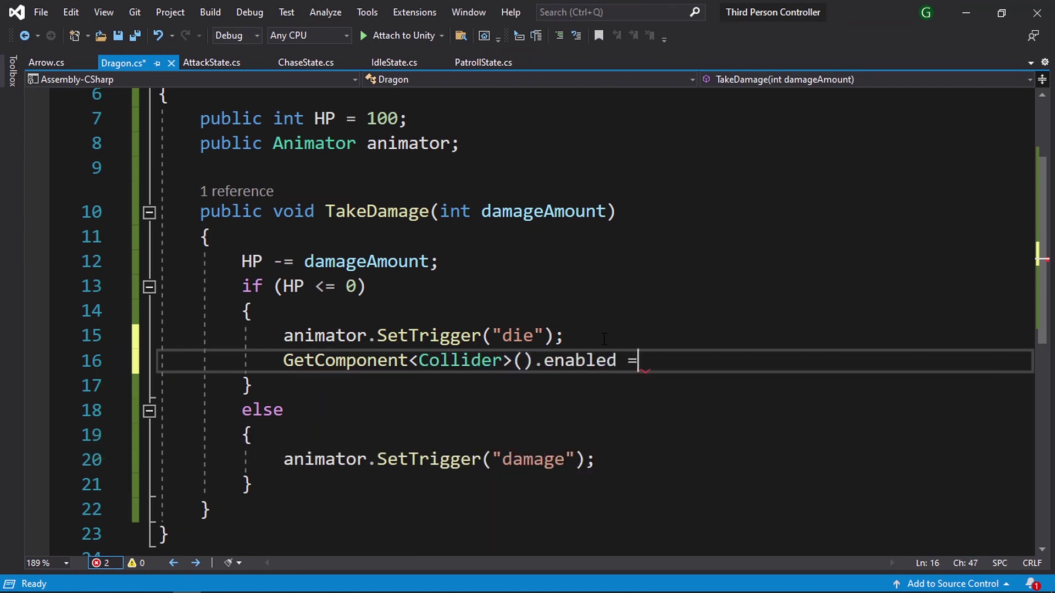
text( false;)
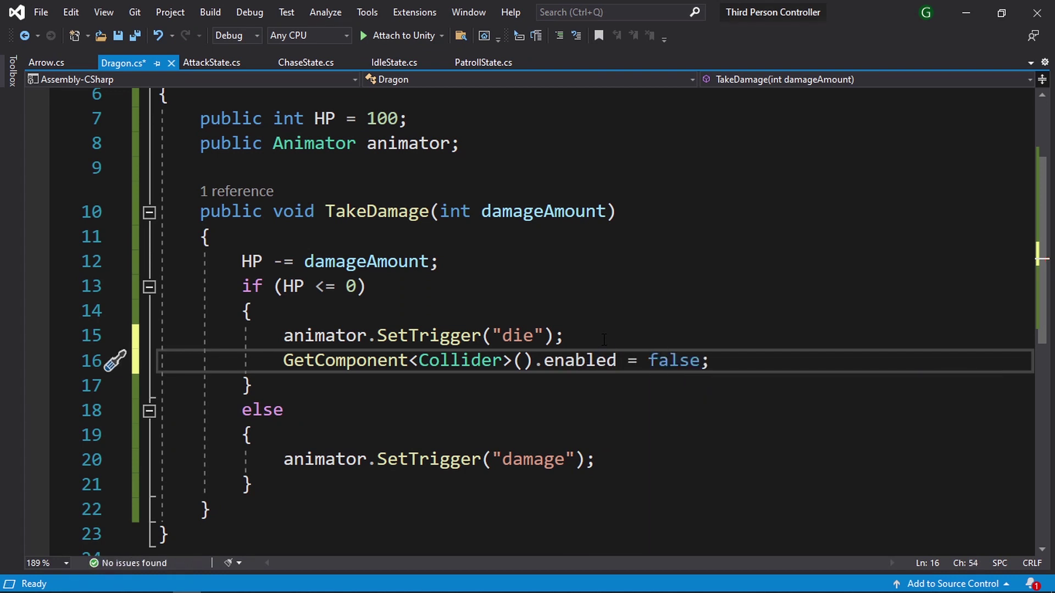
key(ctrl+s)
click(35, 62)
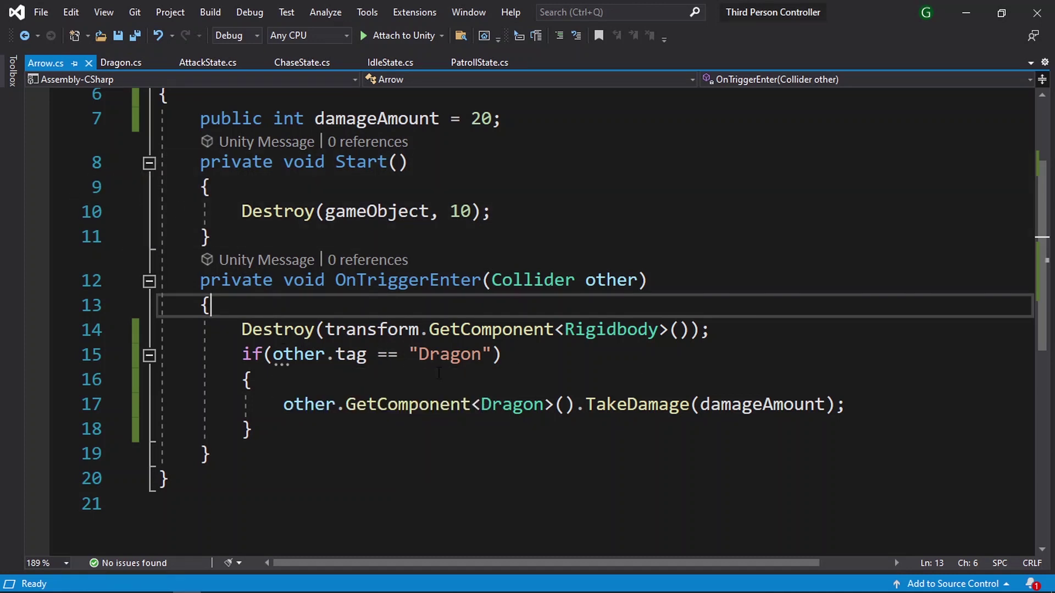
Add transform.parent = other.transform at the top of Arrow.cs's Dragon if-block.
click(738, 386)
key(Return)
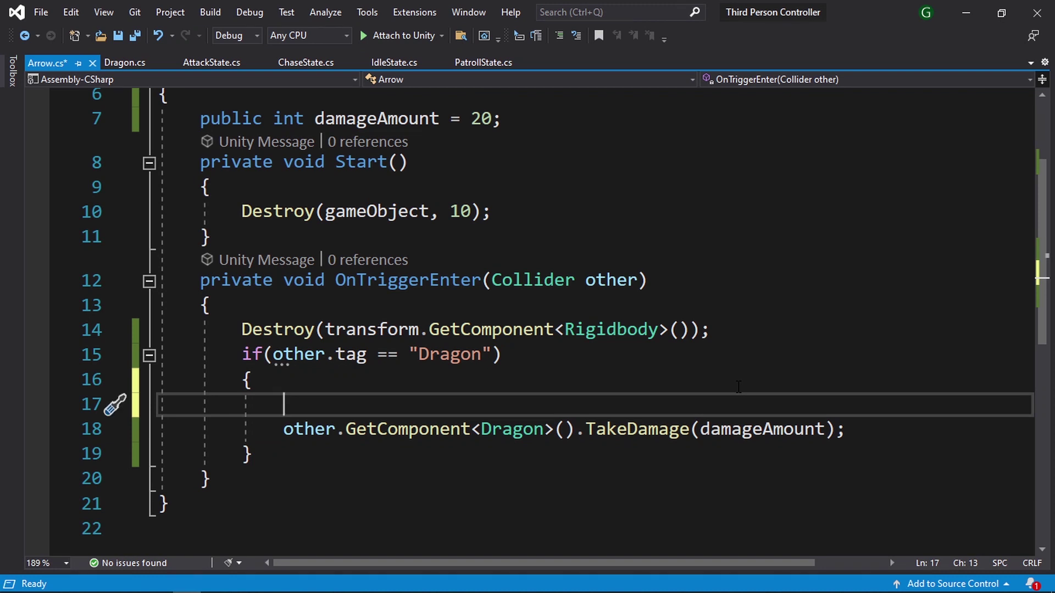
text(tra)
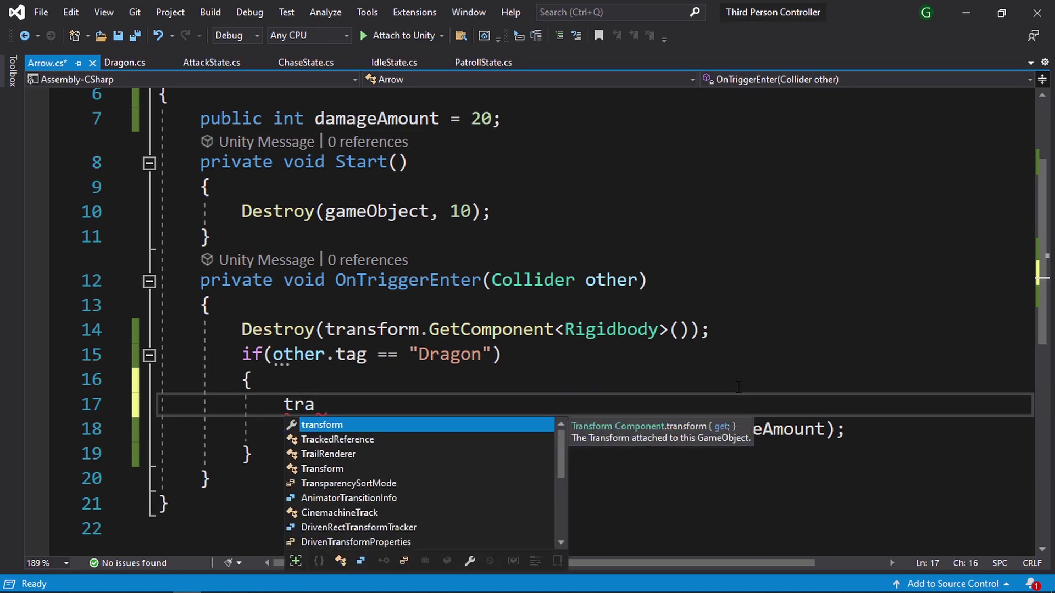
text(nsform.)
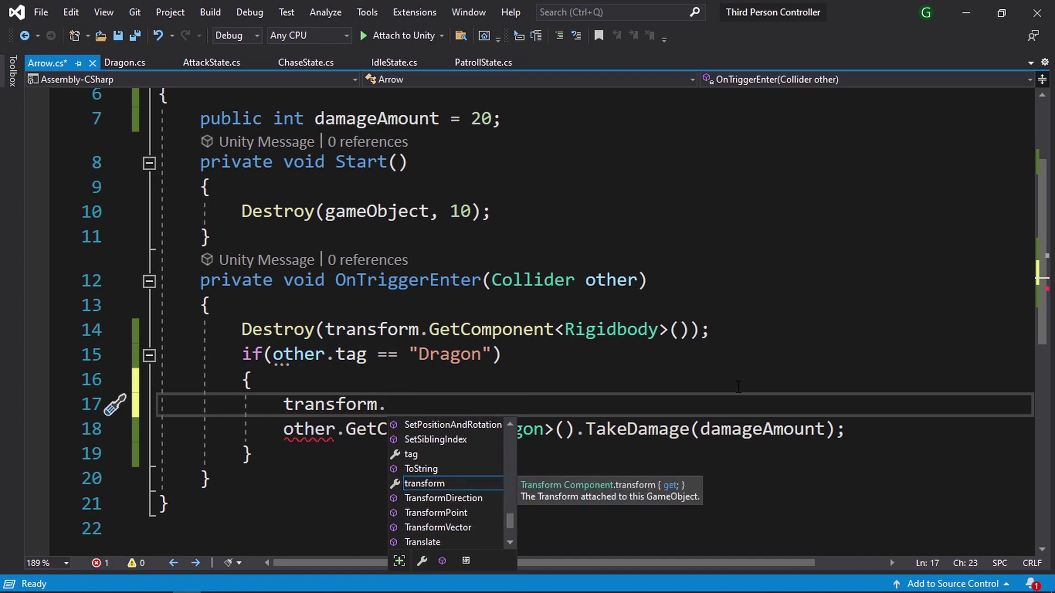
text(parent =)
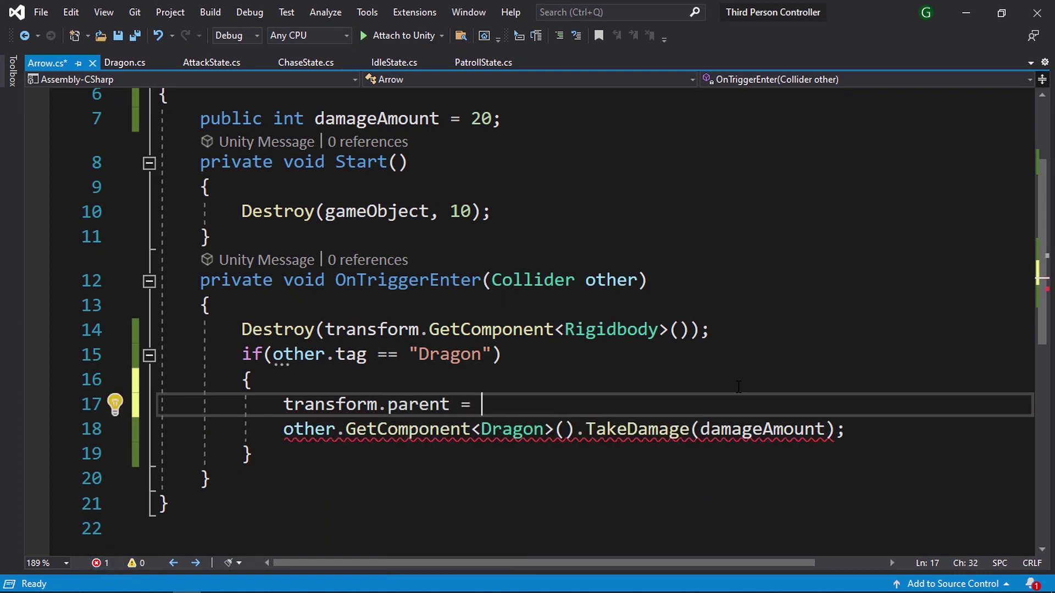
text( other)
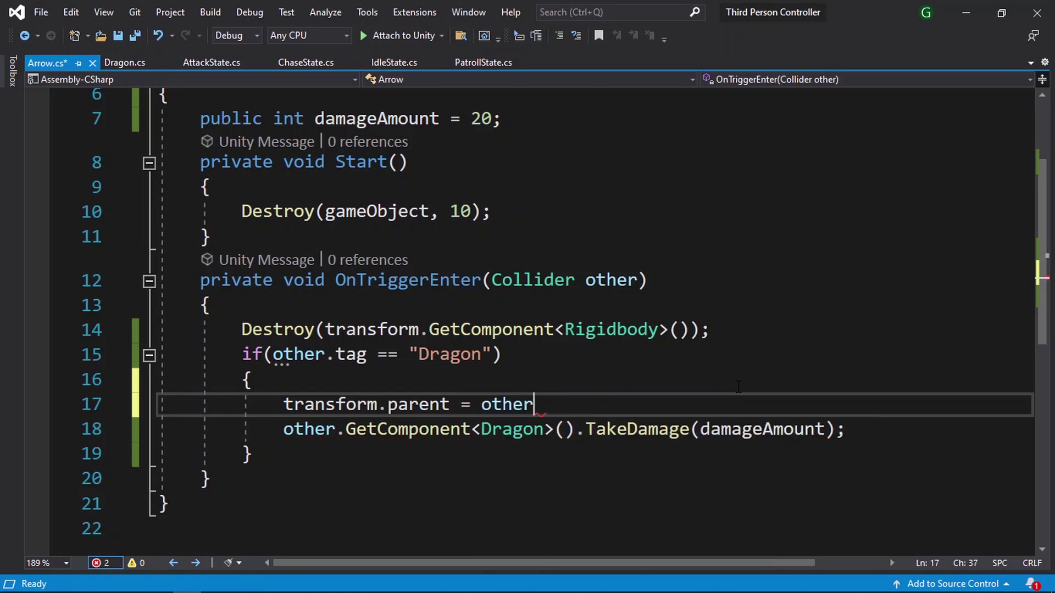
text(.transform)
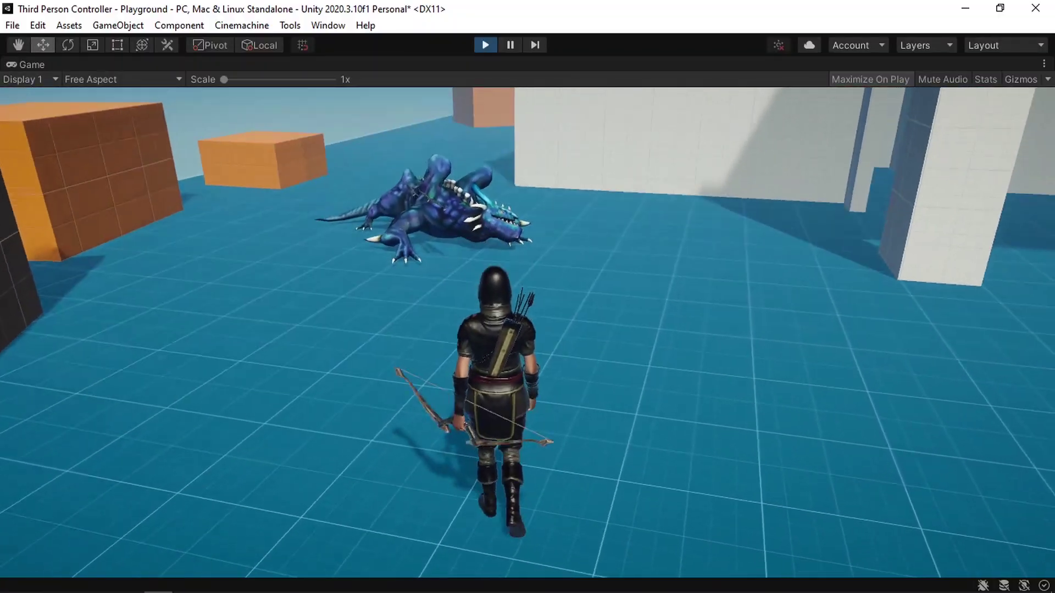
Walk the archer to the dragon, shoot arrows at it, then stop the game.
key(w)
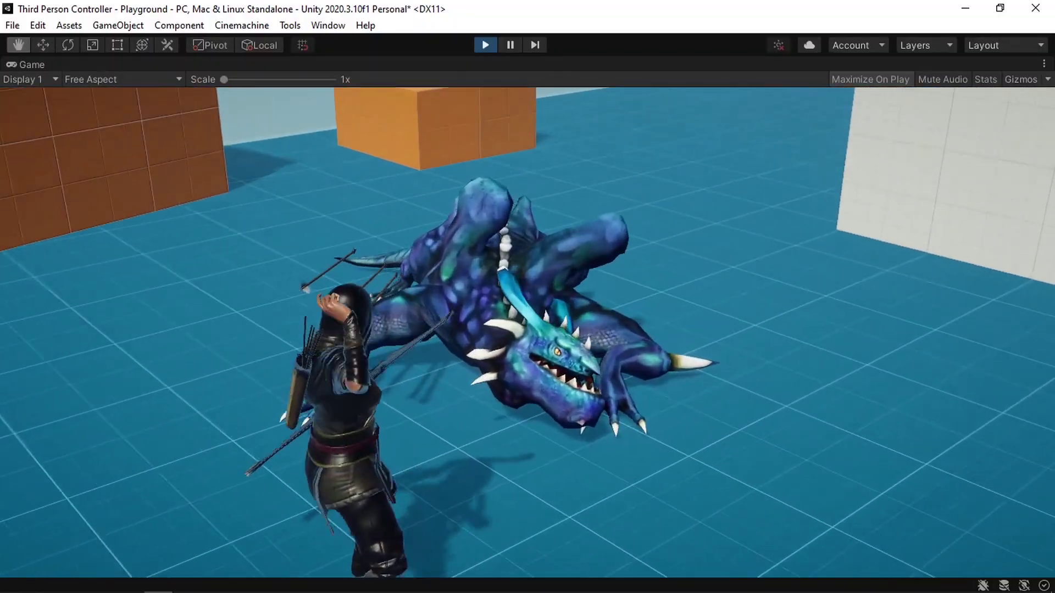
key(w)
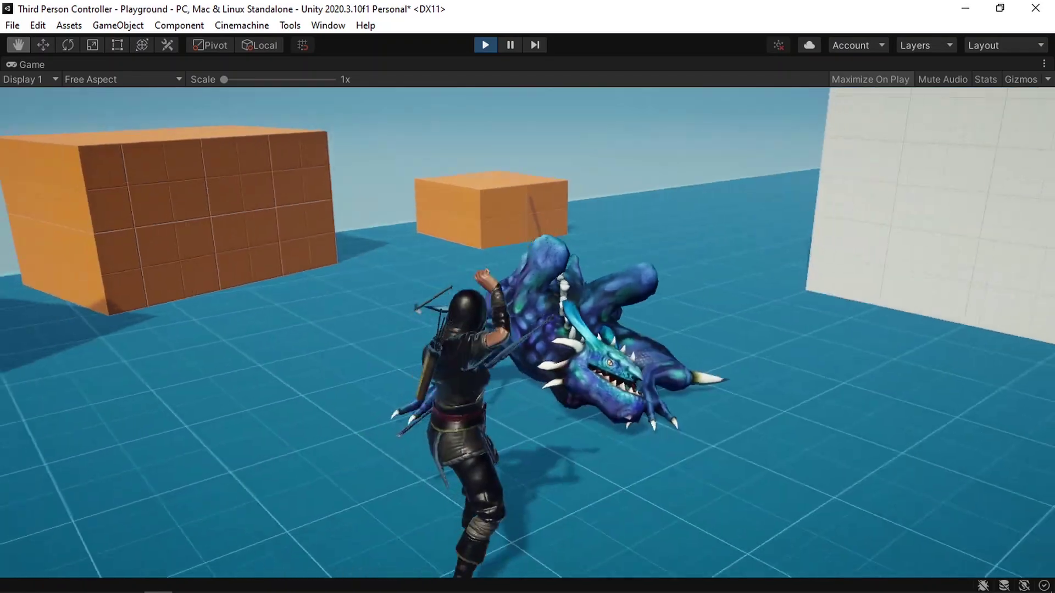
key(w)
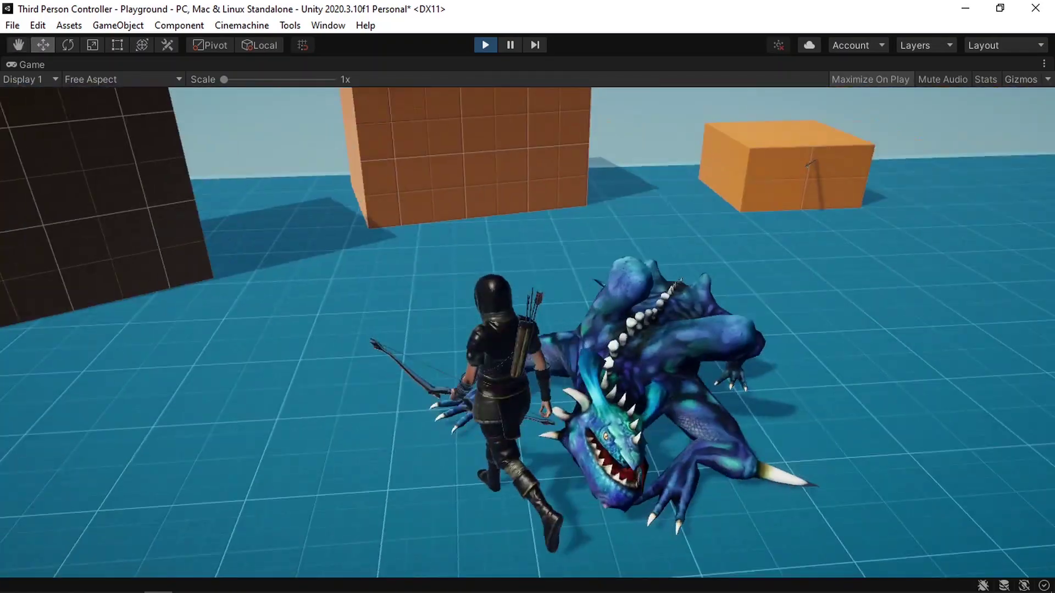
key(s)
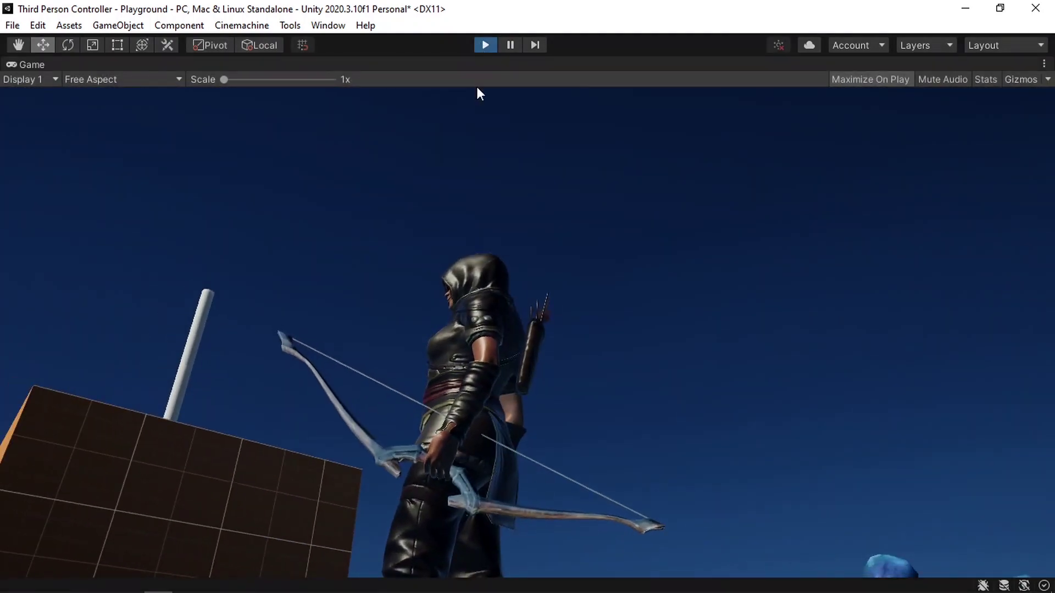
click(485, 45)
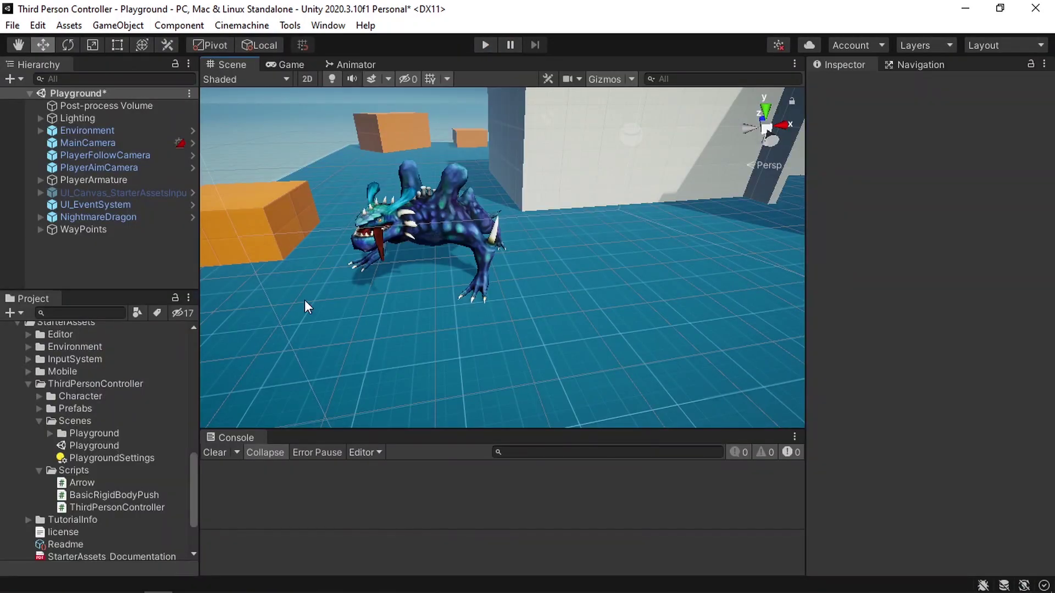
Drag the Audio folder, AudioManager.cs and Sound.cs from the desktop into Unity's Assets folder.
click(965, 8)
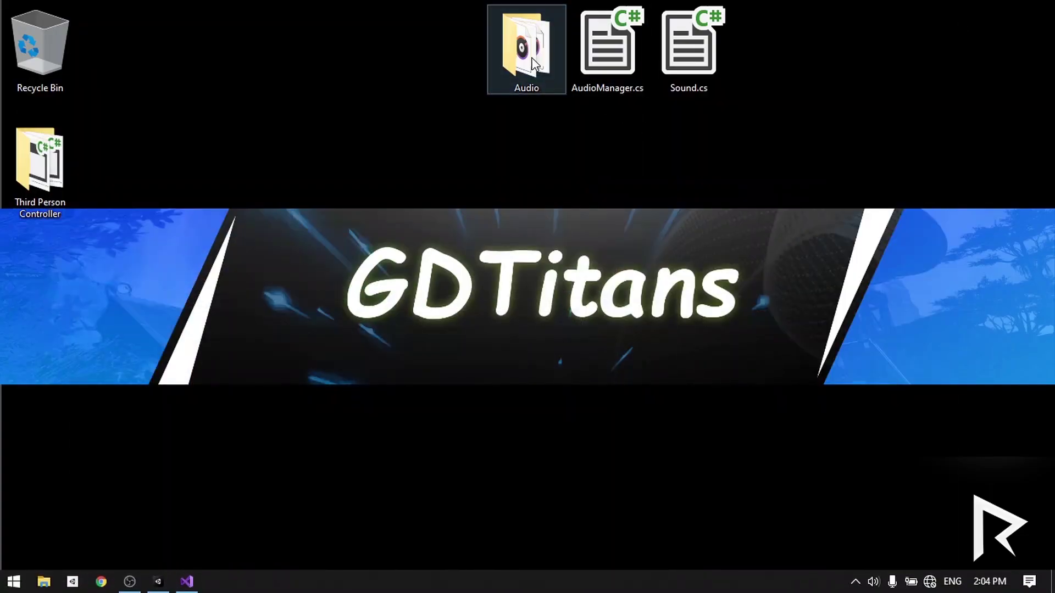
double_click(532, 62)
drag(282, 258, 582, 83)
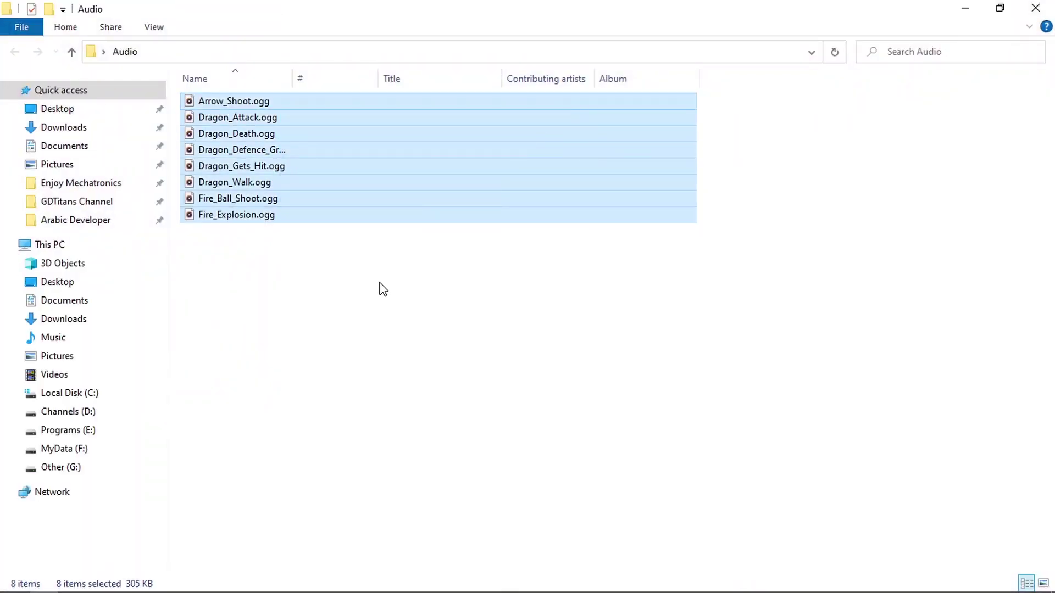
click(383, 289)
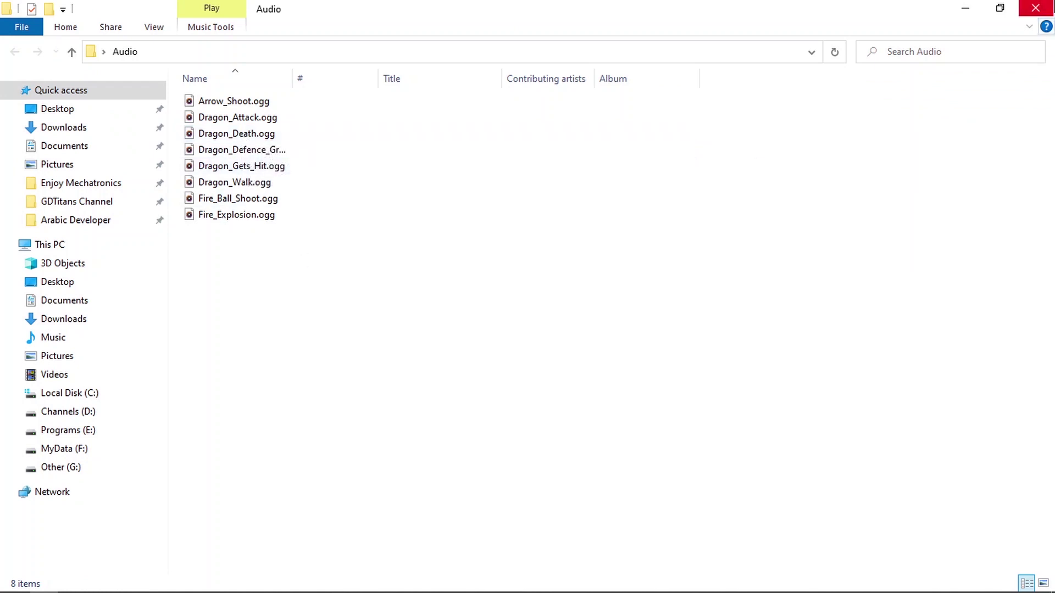
click(1035, 8)
drag(780, 159, 615, 48)
click(622, 117)
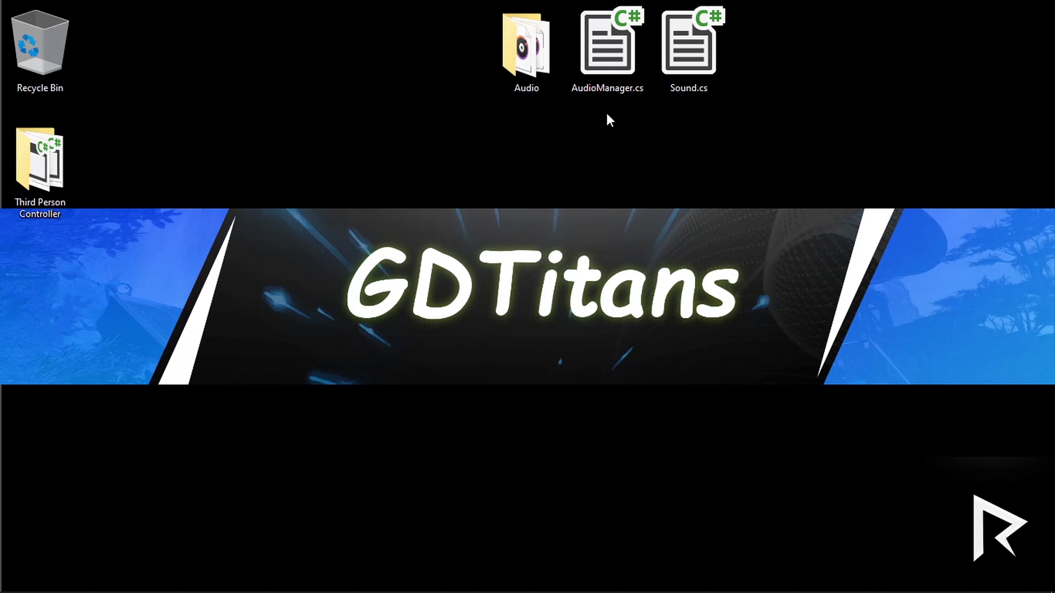
drag(482, 129, 870, 48)
drag(643, 89, 38, 331)
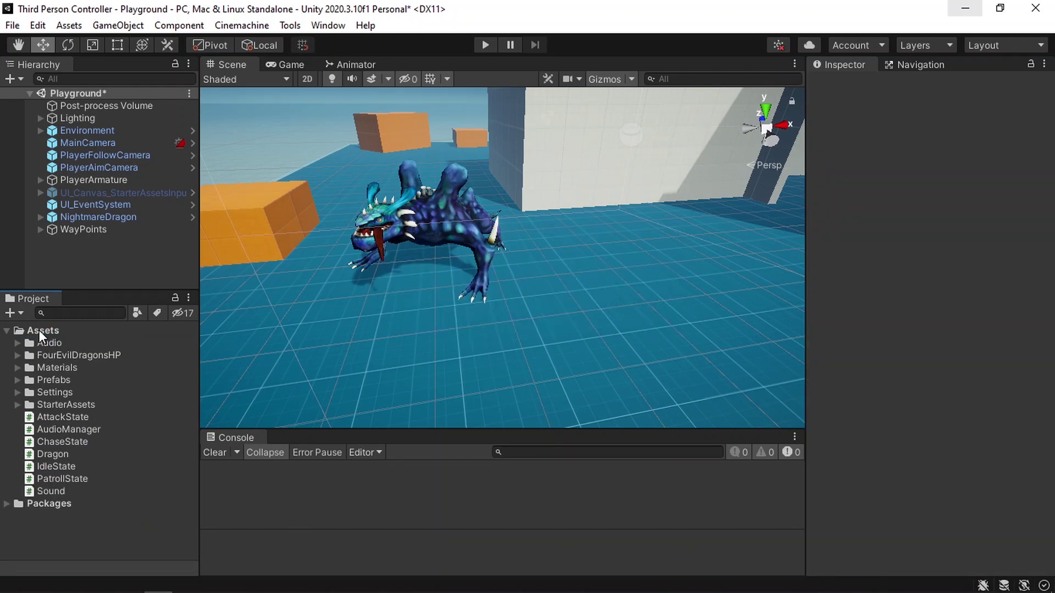
Create a new folder named Scripts inside Assets.
right_click(39, 331)
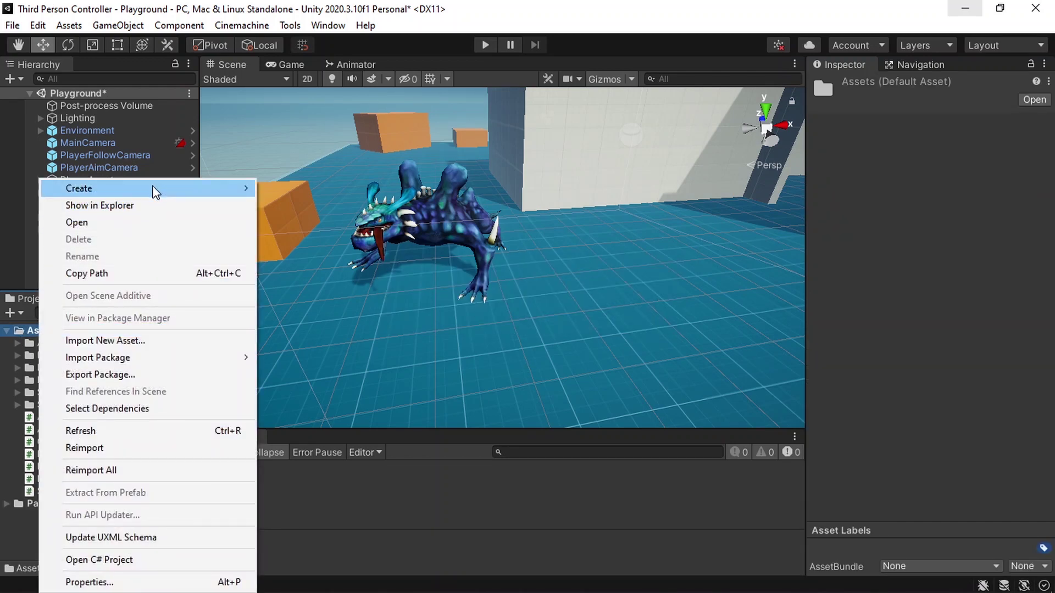
mouse_move(153, 187)
click(351, 30)
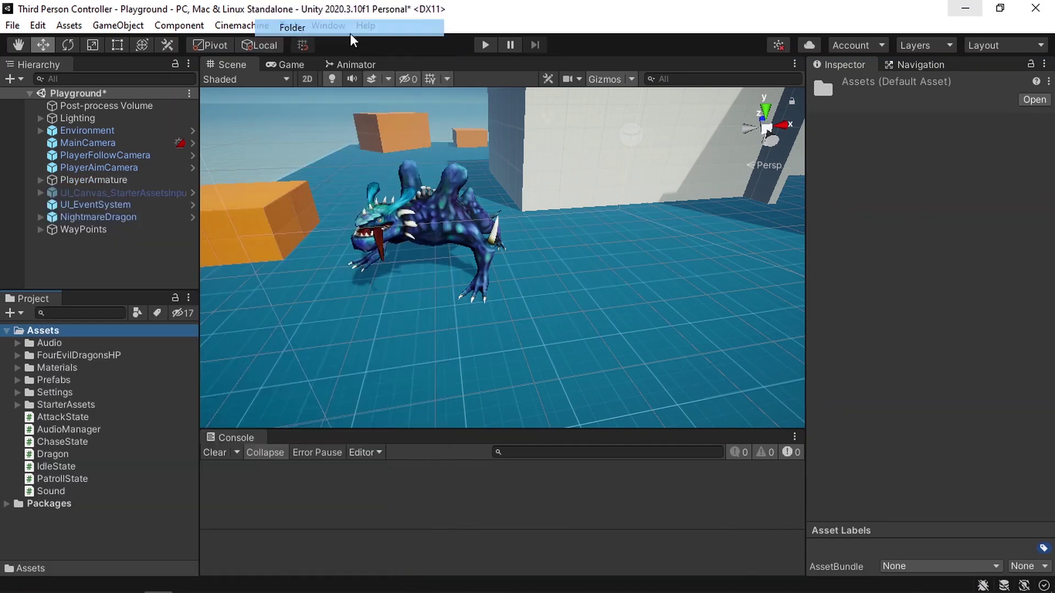
text(S)
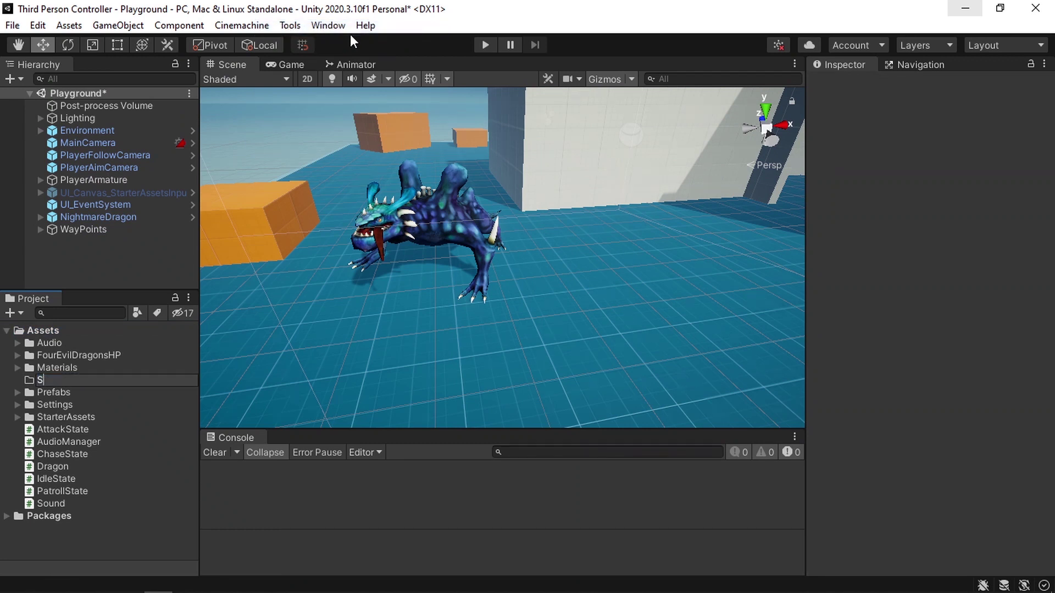
text(cripts)
key(Return)
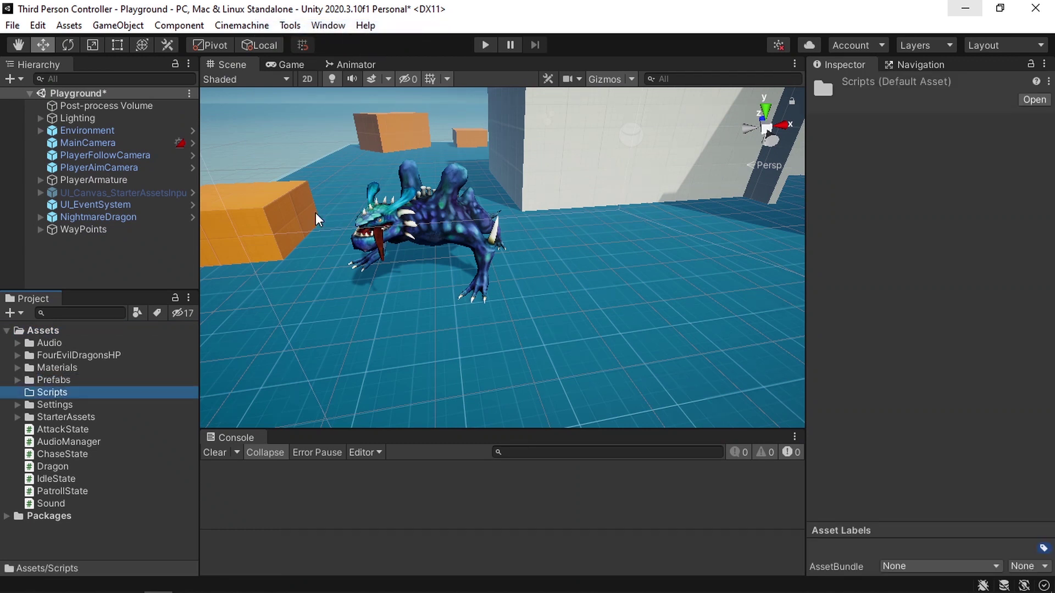
Move all seven scripts into the Scripts folder, then view the AudioManager script inside it.
click(66, 429)
shift+click(65, 503)
drag(79, 470, 59, 394)
click(18, 393)
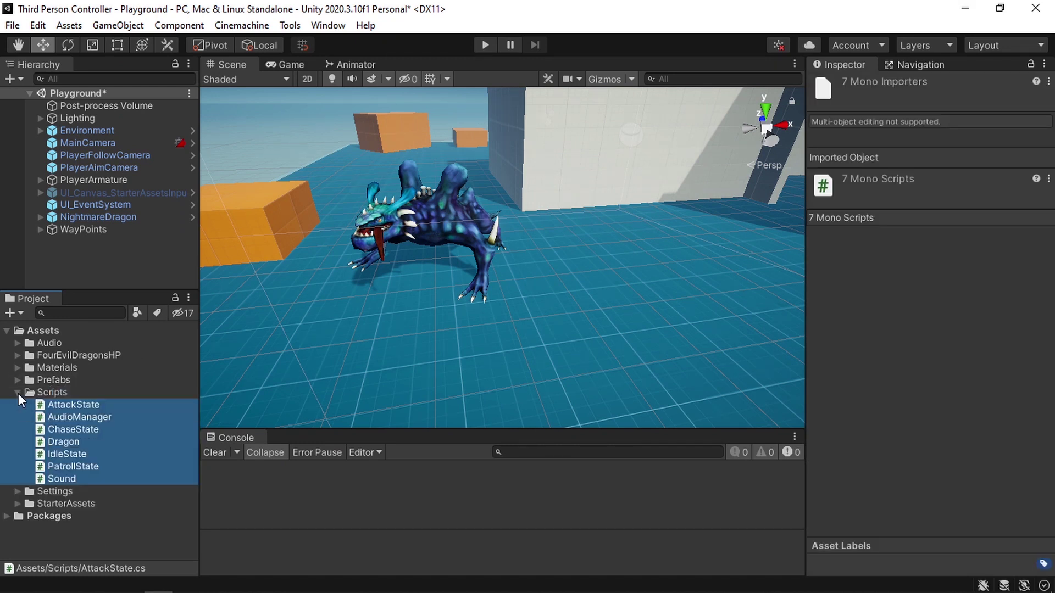
click(28, 396)
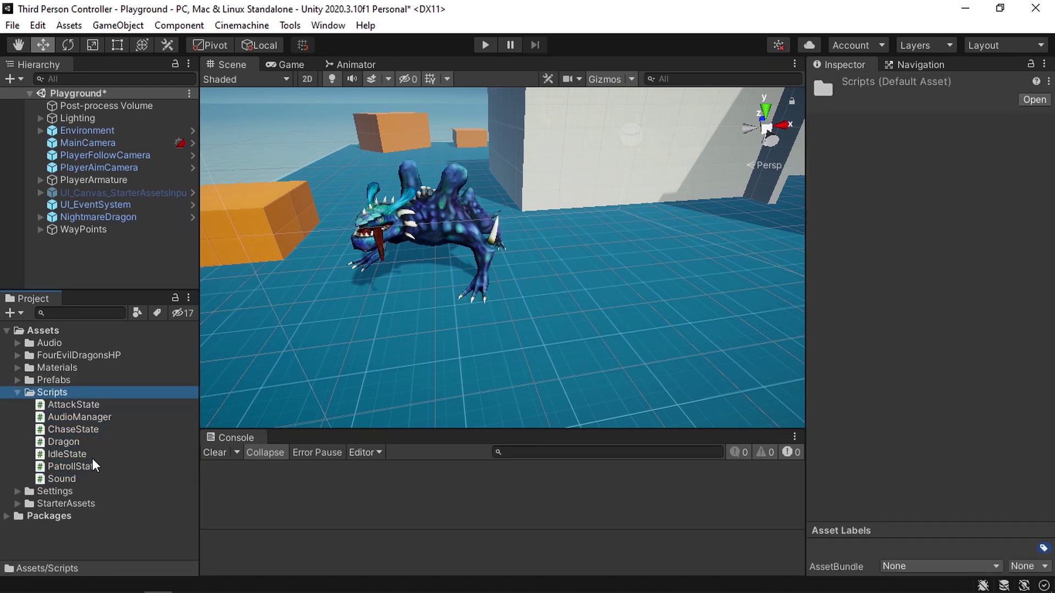
click(87, 417)
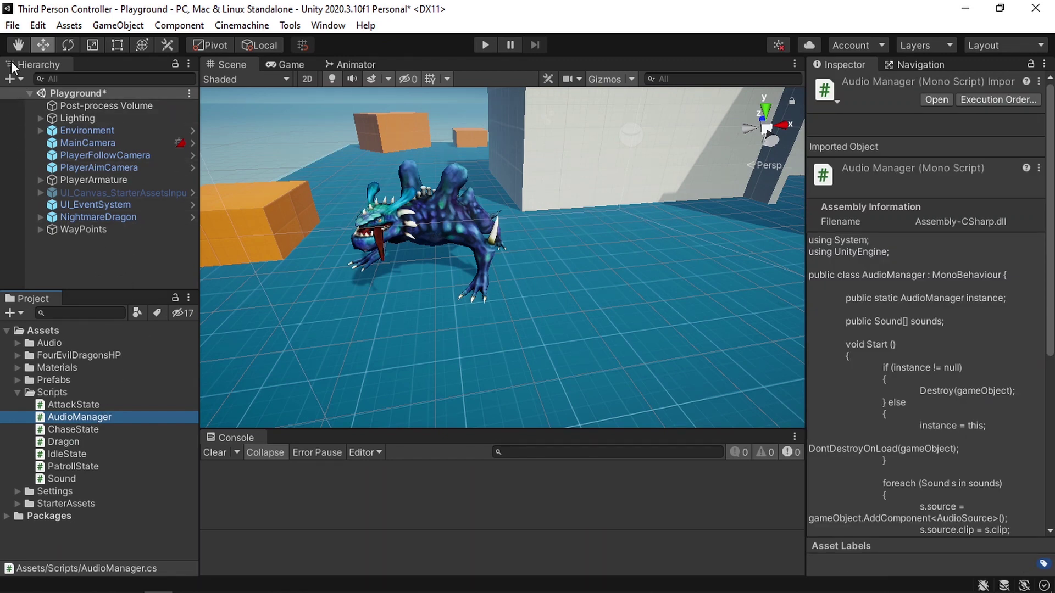
Create an empty object named AudioManager and attach the AudioManager script to it.
click(9, 81)
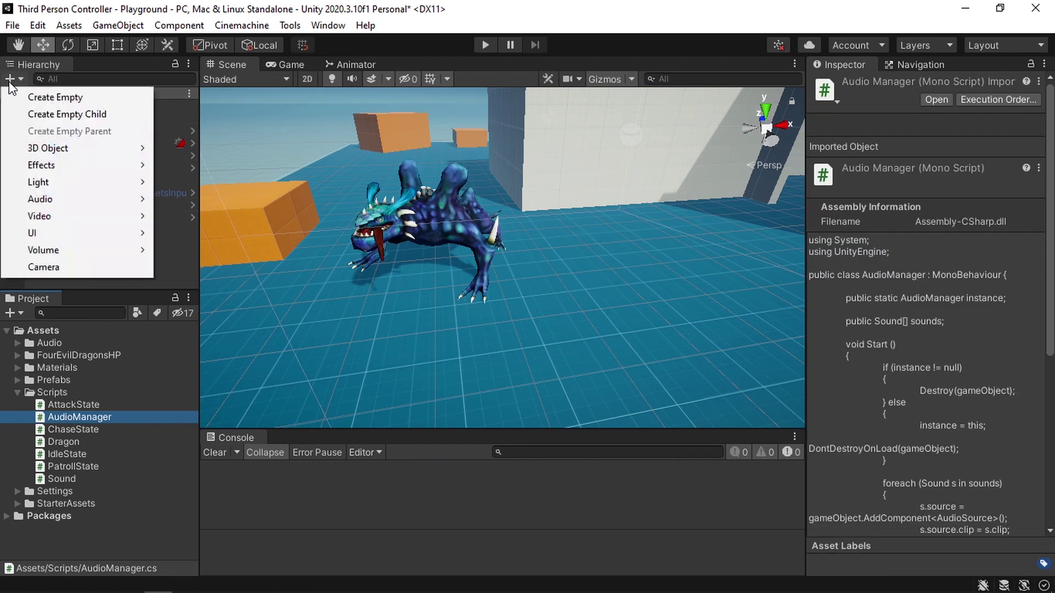
click(58, 96)
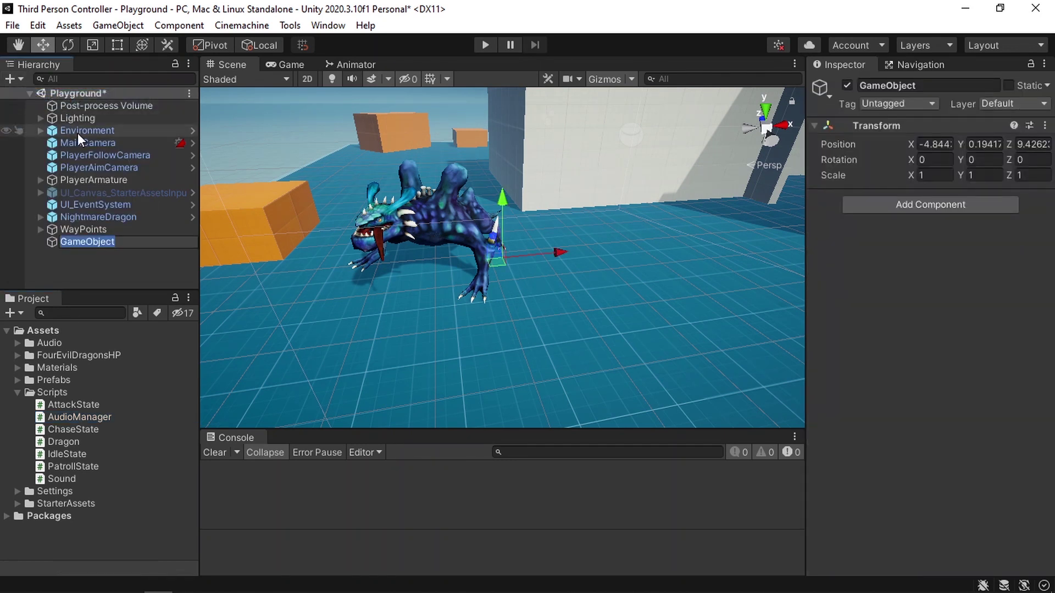
text(AudioManager)
key(Return)
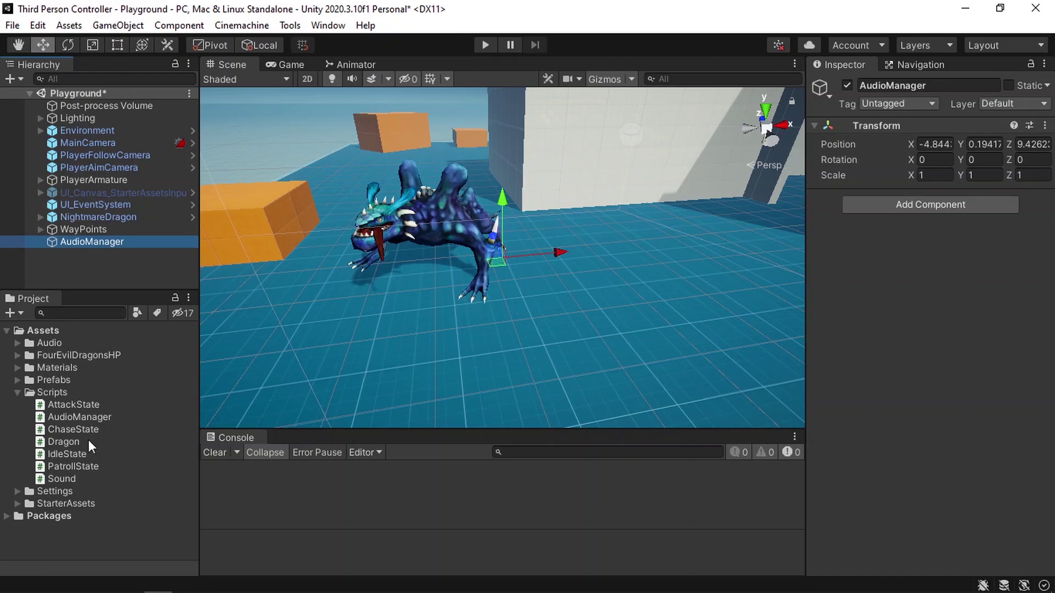
drag(79, 417, 941, 378)
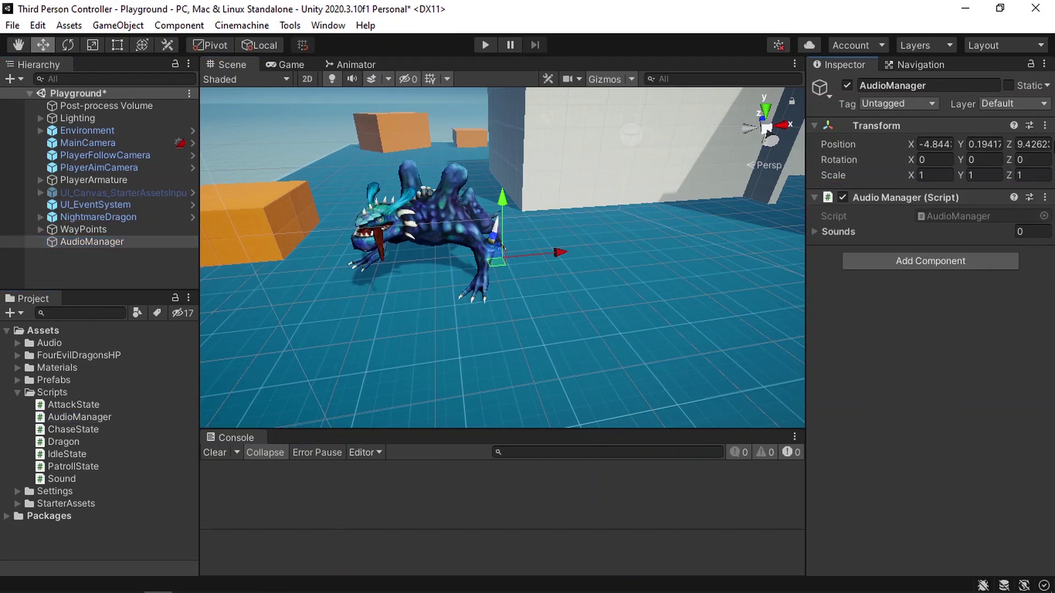
Reset the AudioManager's Transform to the origin and set its Sounds list size to 3.
click(1044, 125)
click(1008, 141)
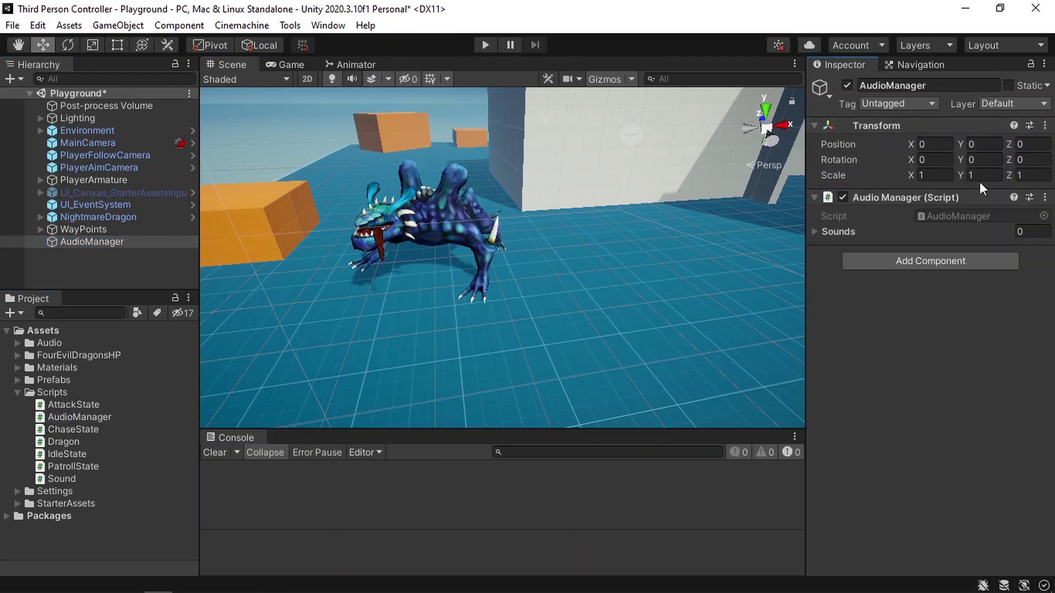
click(816, 232)
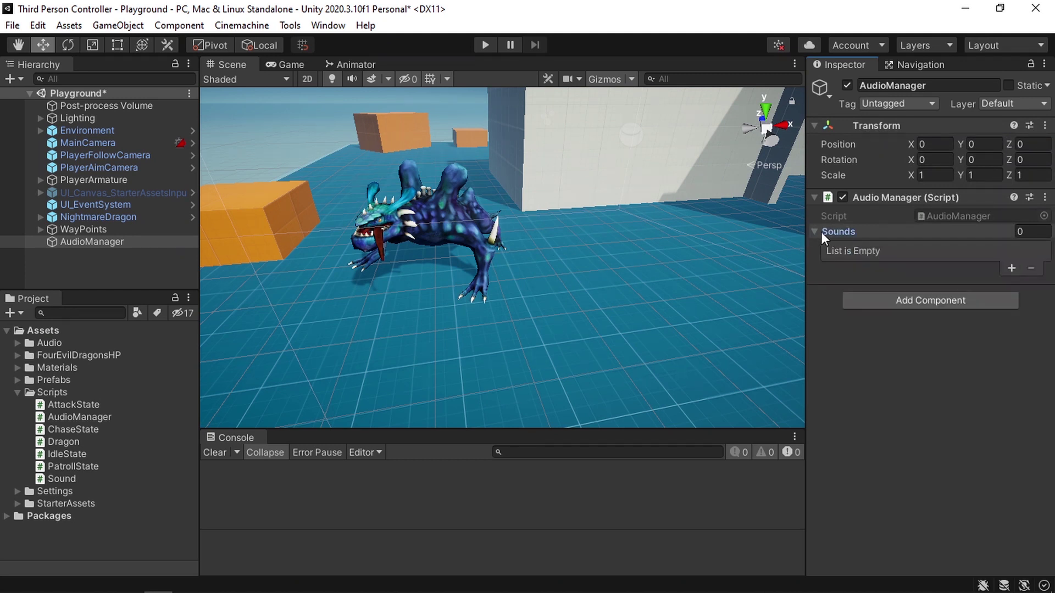
click(1031, 232)
text(3)
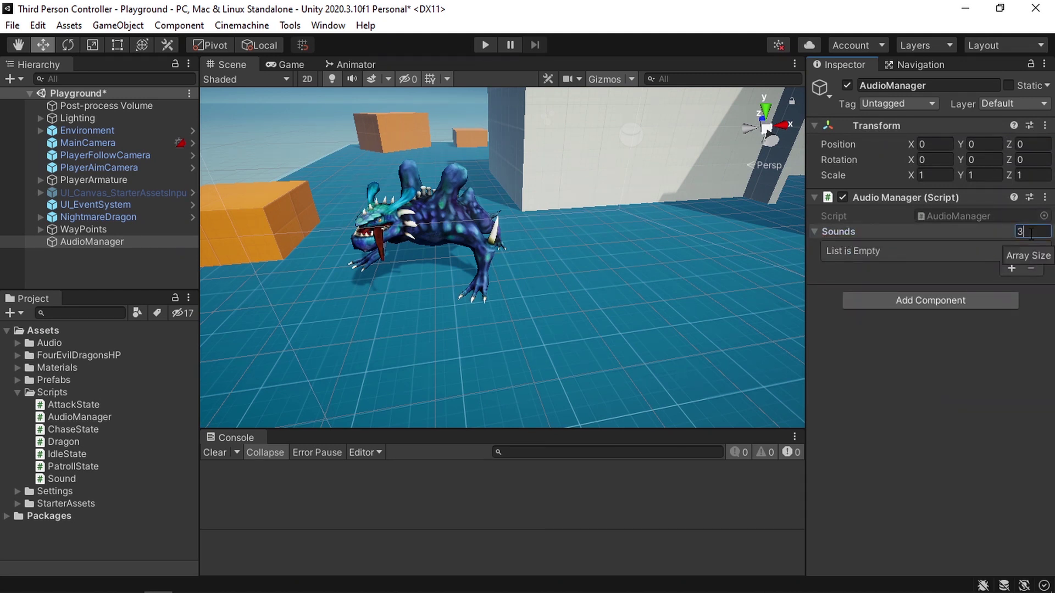
key(Return)
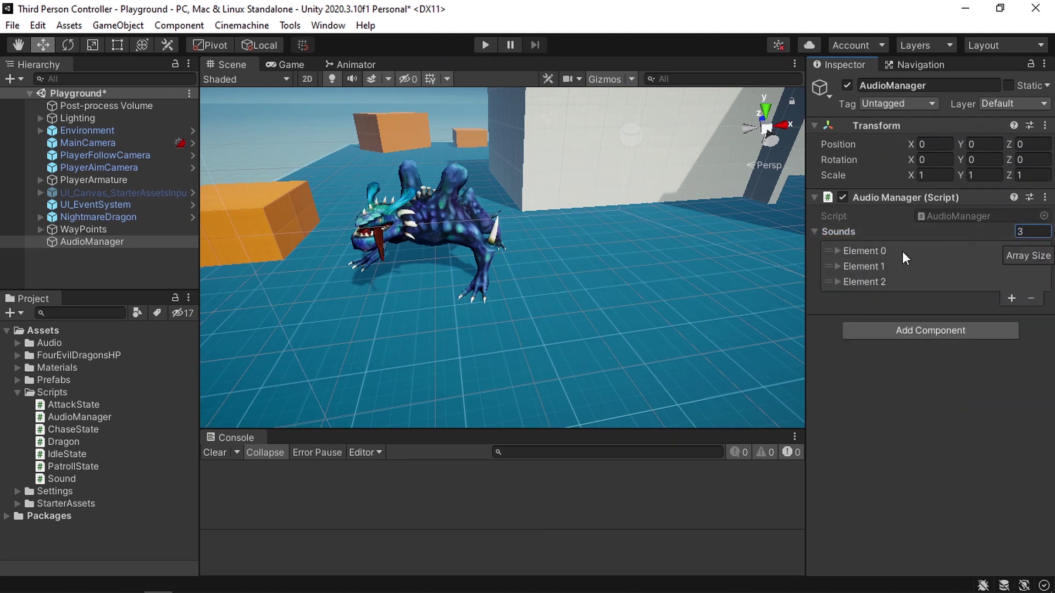
Set Element 0 to name DragonDeath, clip Dragon_Death, volume 1 and pitch 1.
click(838, 251)
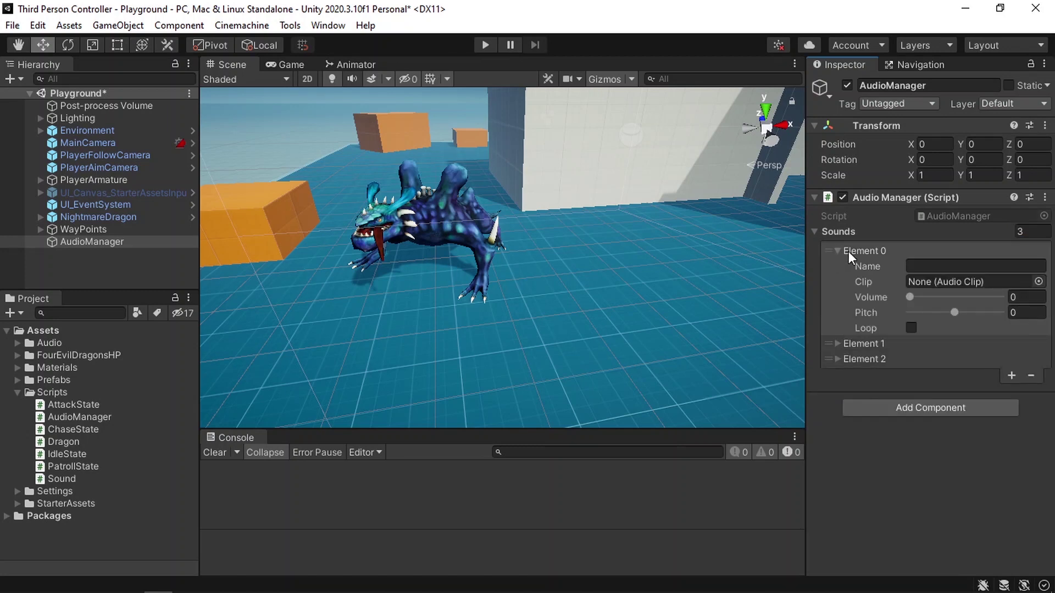
click(929, 267)
text(DragonDeath)
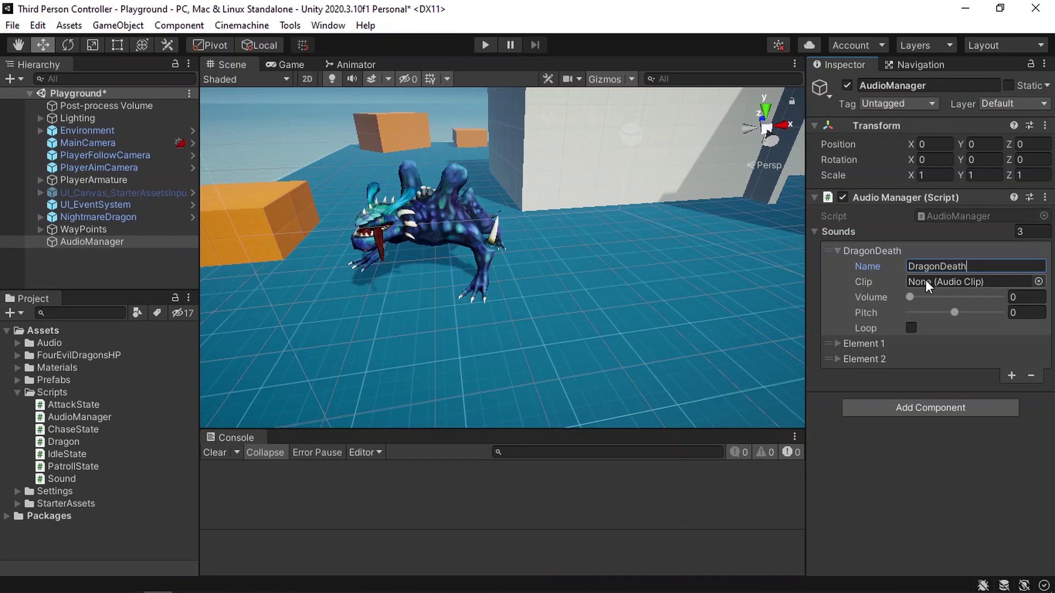
click(17, 342)
drag(92, 381, 937, 278)
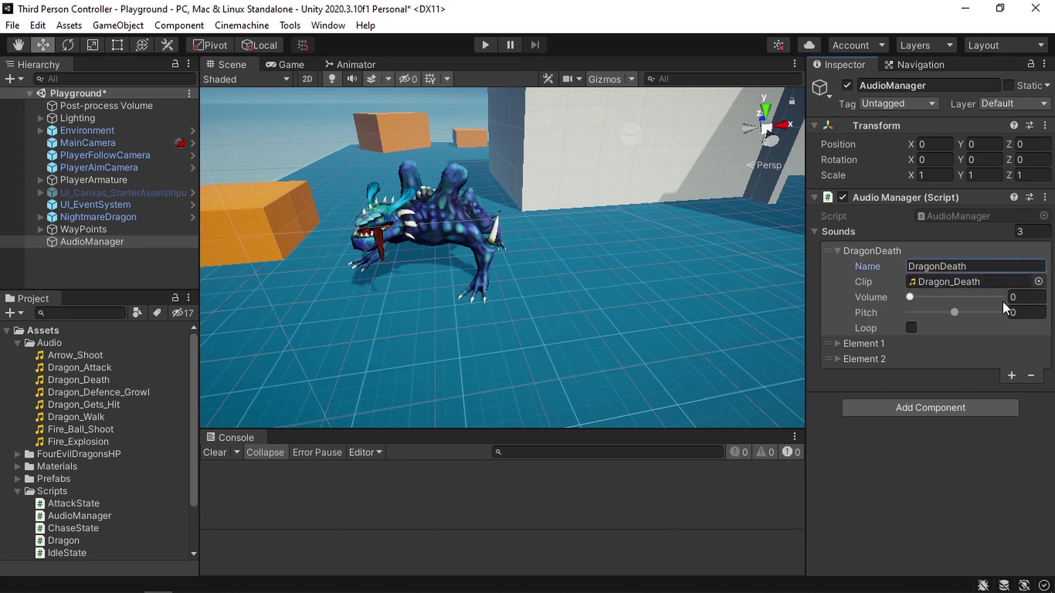
click(1024, 297)
text(1)
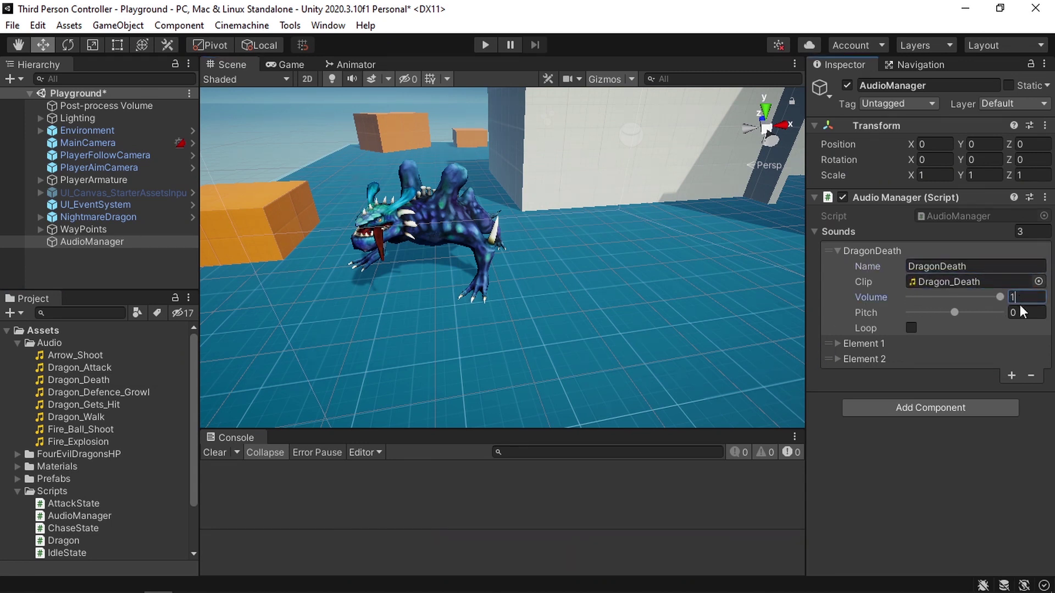
click(1035, 316)
text(1)
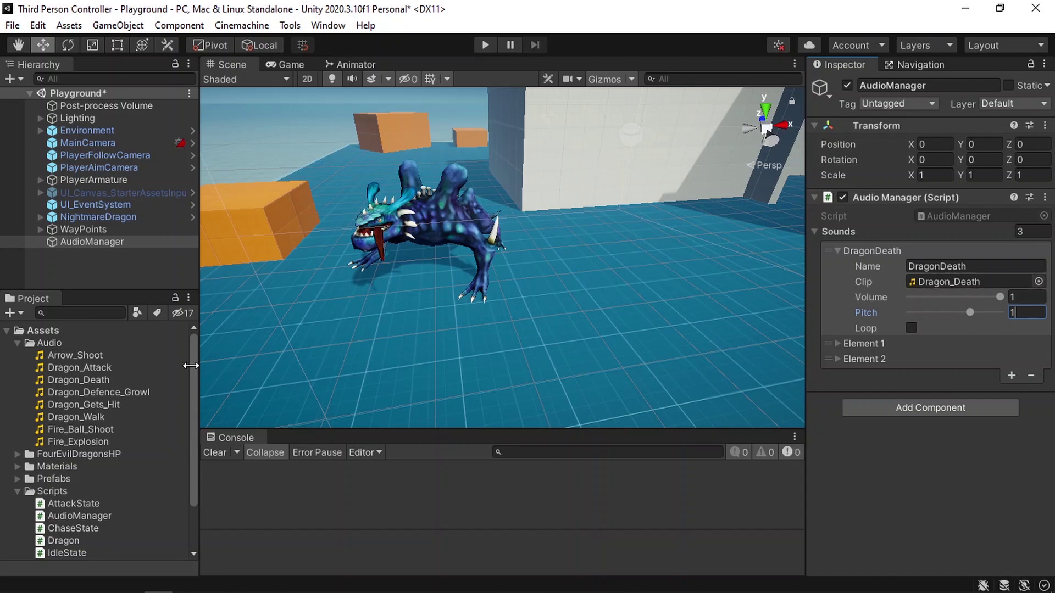
Preview the Dragon_Death clip, then open the Dragon script.
double_click(921, 281)
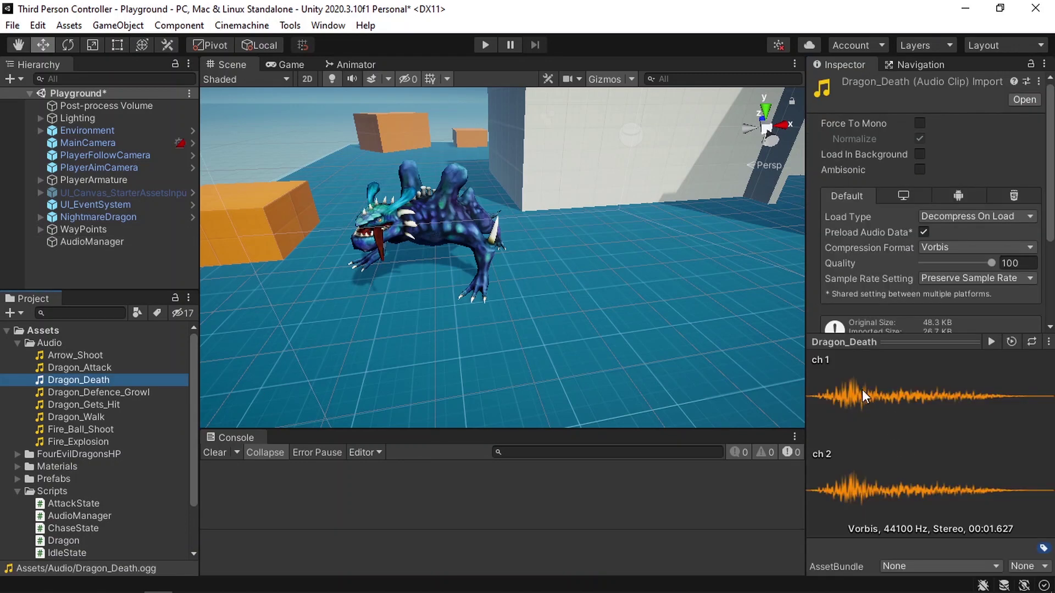
click(993, 343)
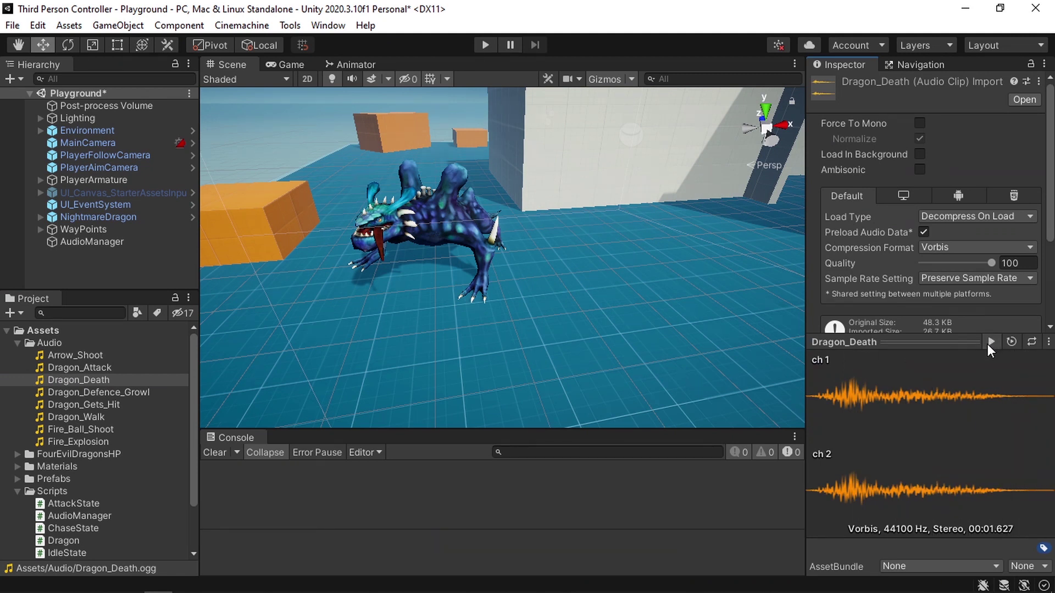
scroll(94, 517, down, 3)
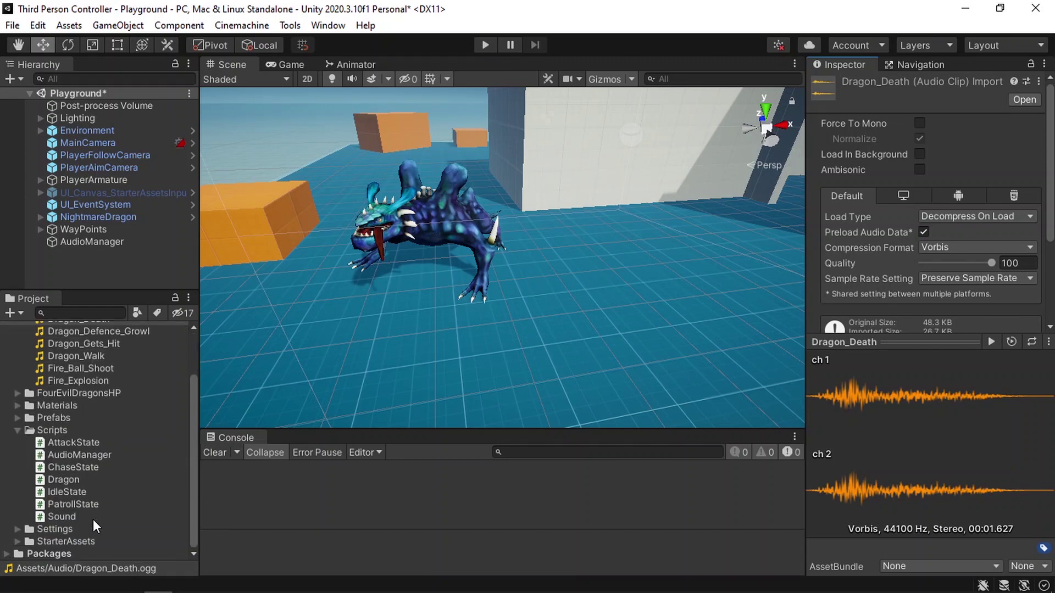
double_click(70, 479)
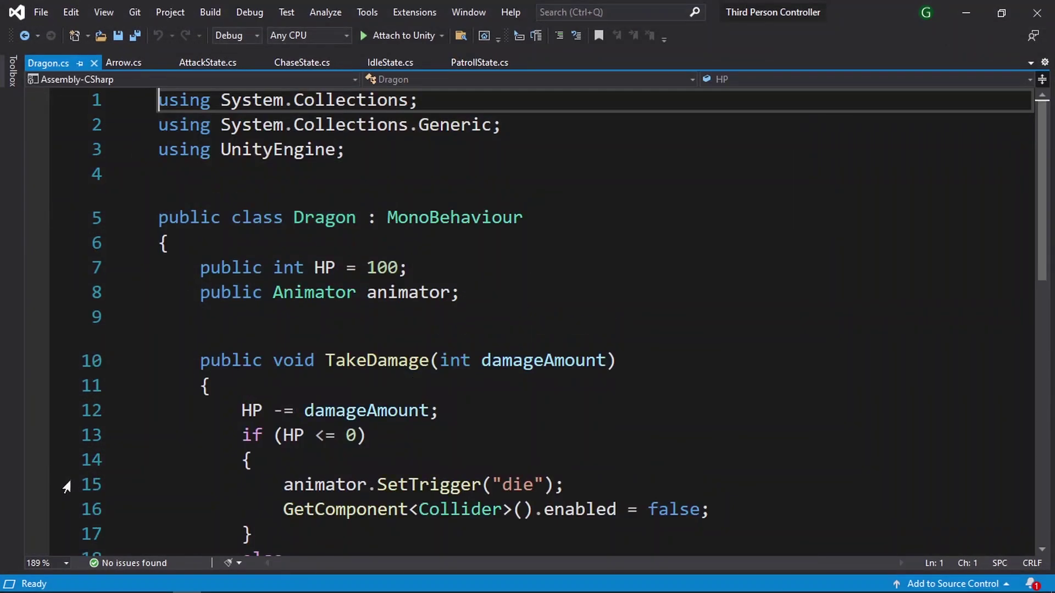
Add AudioManager.instance.Play("Dragon_Death"); on a new line in the death branch.
scroll(527, 319, down, 1)
scroll(413, 196, down, 3)
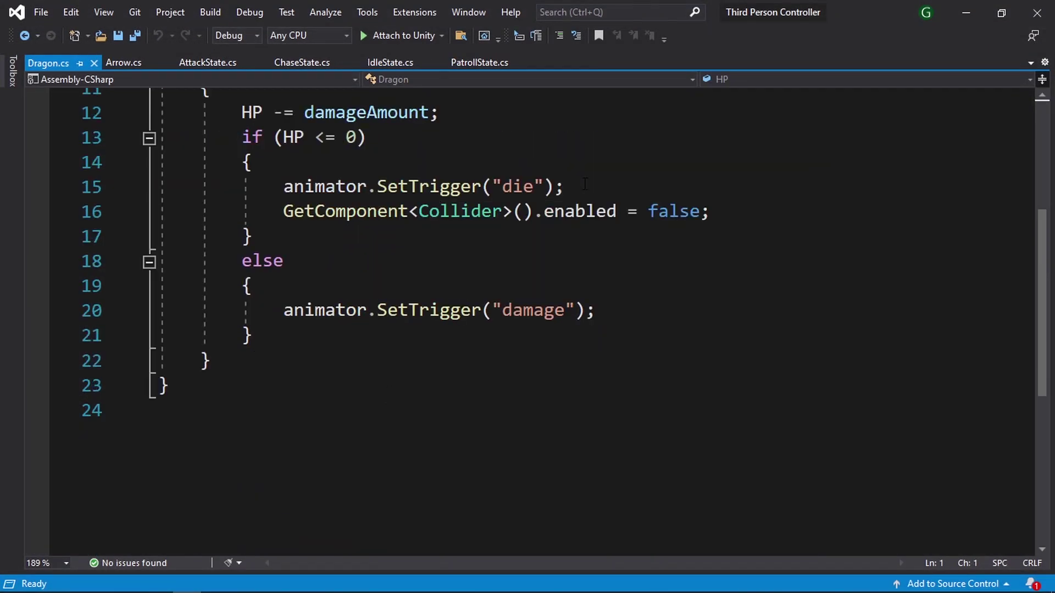
scroll(527, 198, up, 2)
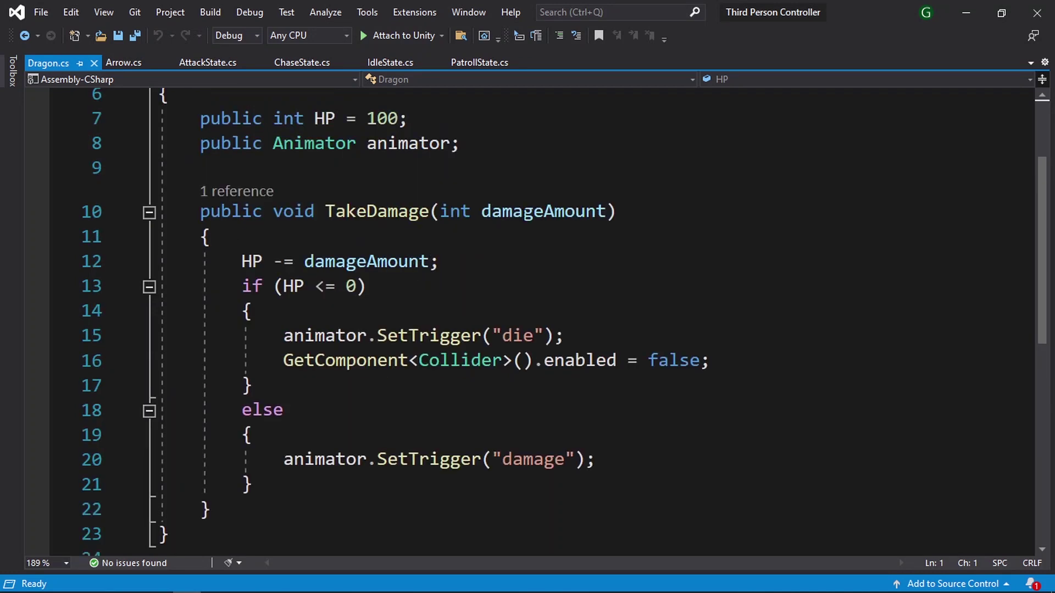
click(556, 320)
key(Return)
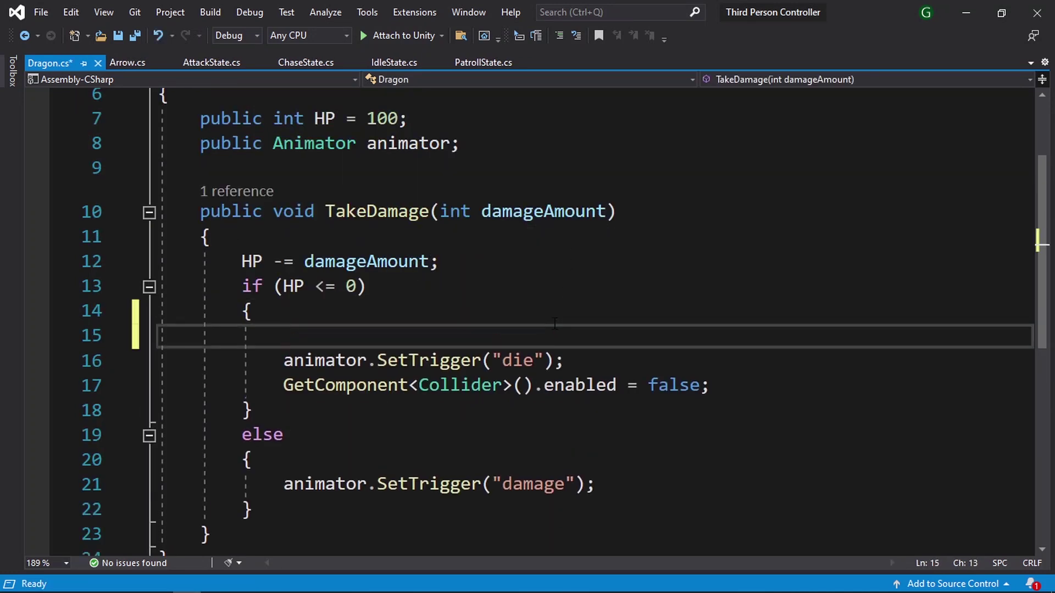
text(AudioManager.)
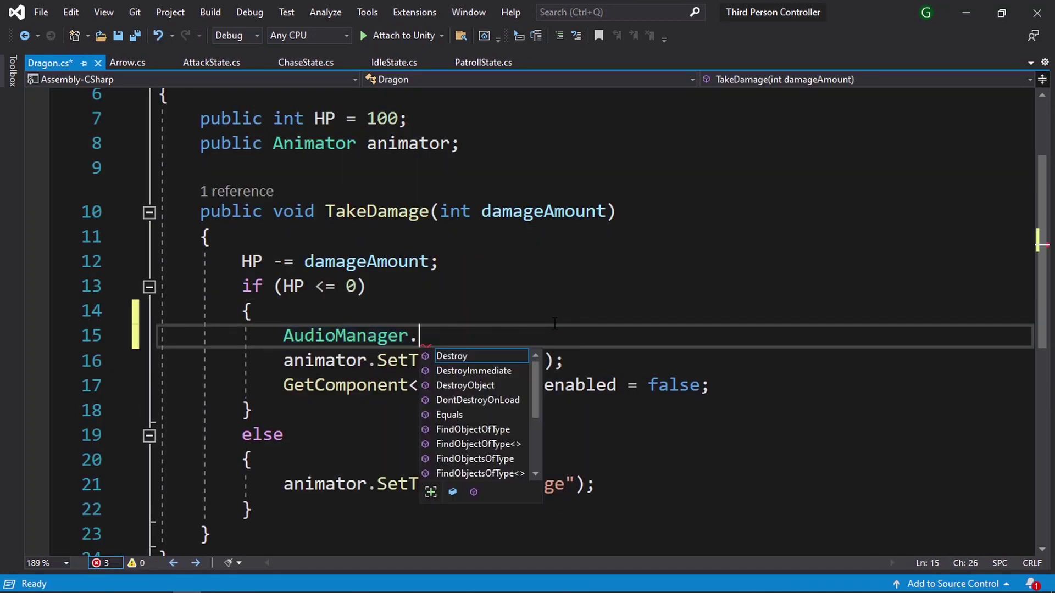
text(instance)
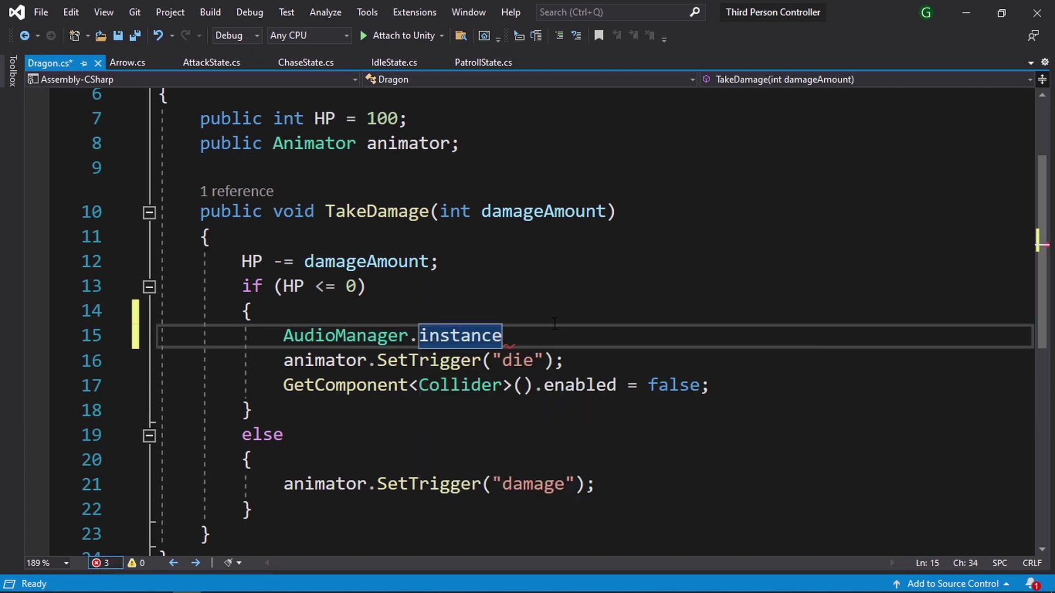
text(.Play(")
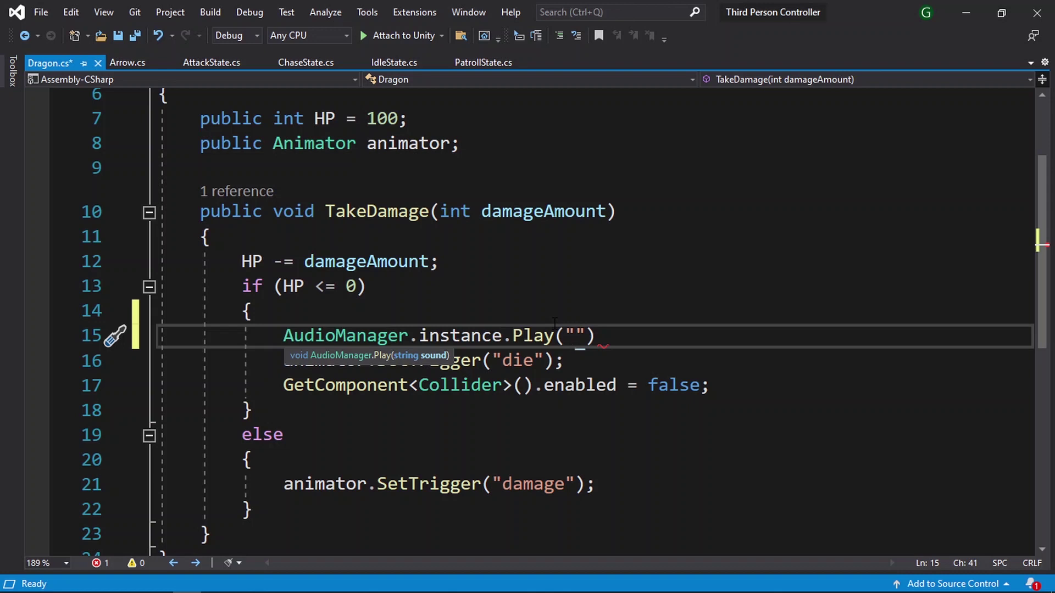
text(Dragon_De)
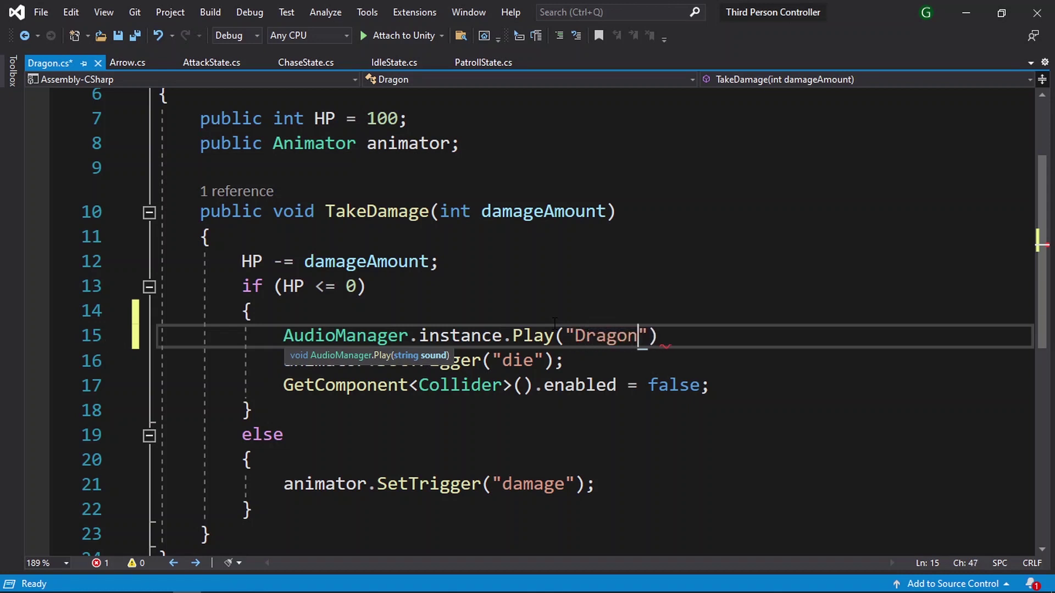
text(ath)
key(End)
text(;)
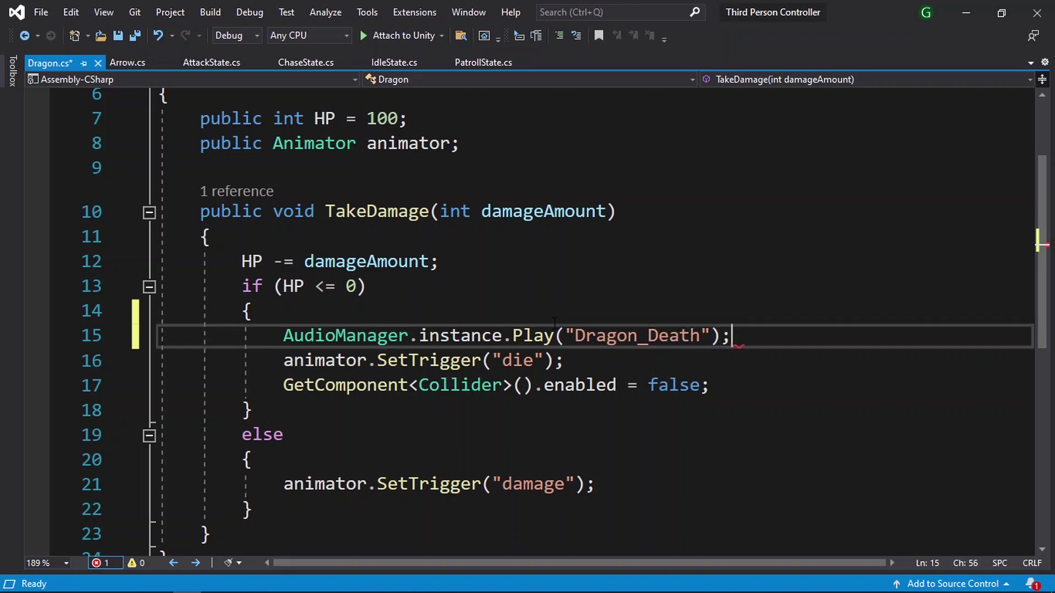
Select the Dragon_Death string and go back to Unity's AudioManager object.
double_click(642, 337)
key(alt+Tab)
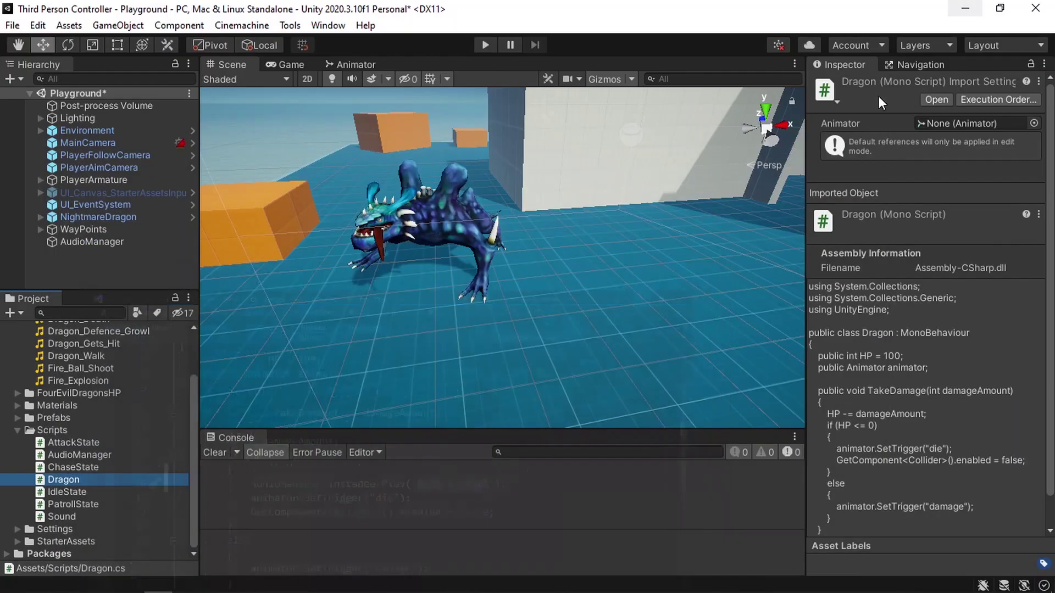
click(131, 242)
Change the death branch's Play string to "DragonDeath", copied from the Inspector's Name field.
click(932, 268)
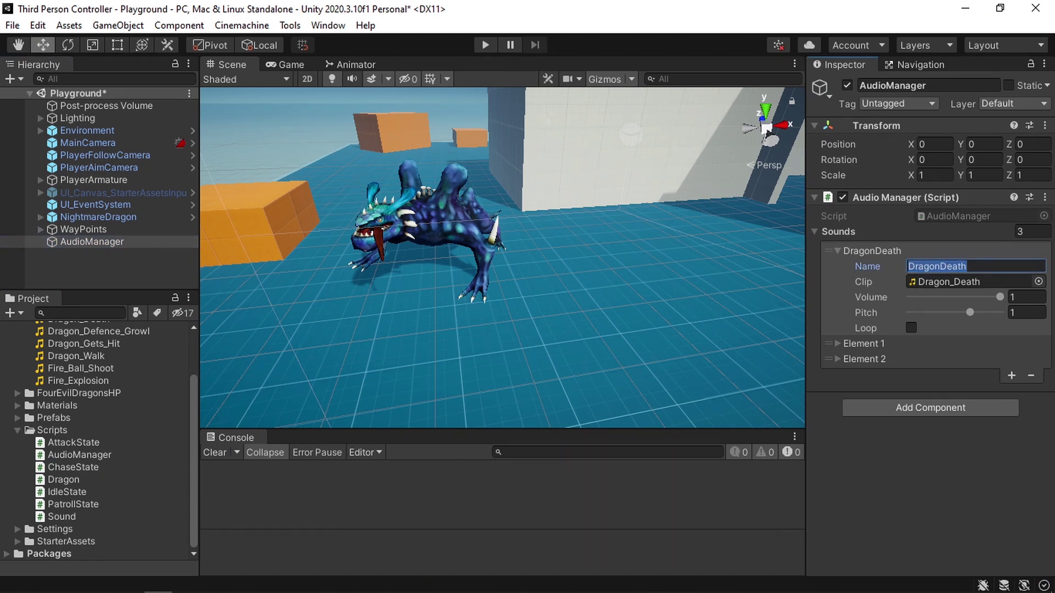
key(ctrl+c)
key(alt+Tab)
key(ctrl+v)
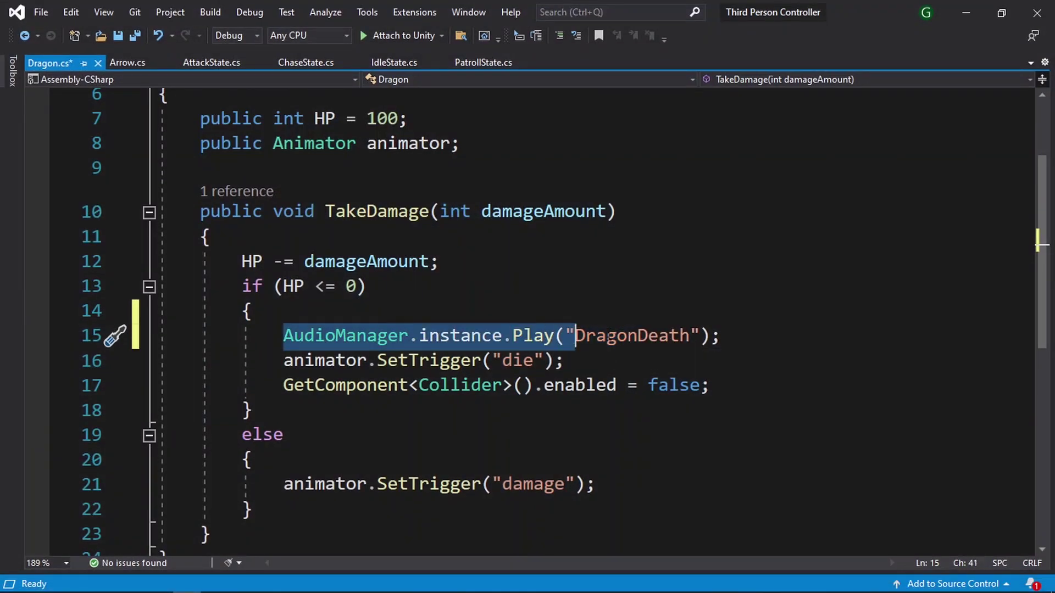
drag(610, 336, 806, 335)
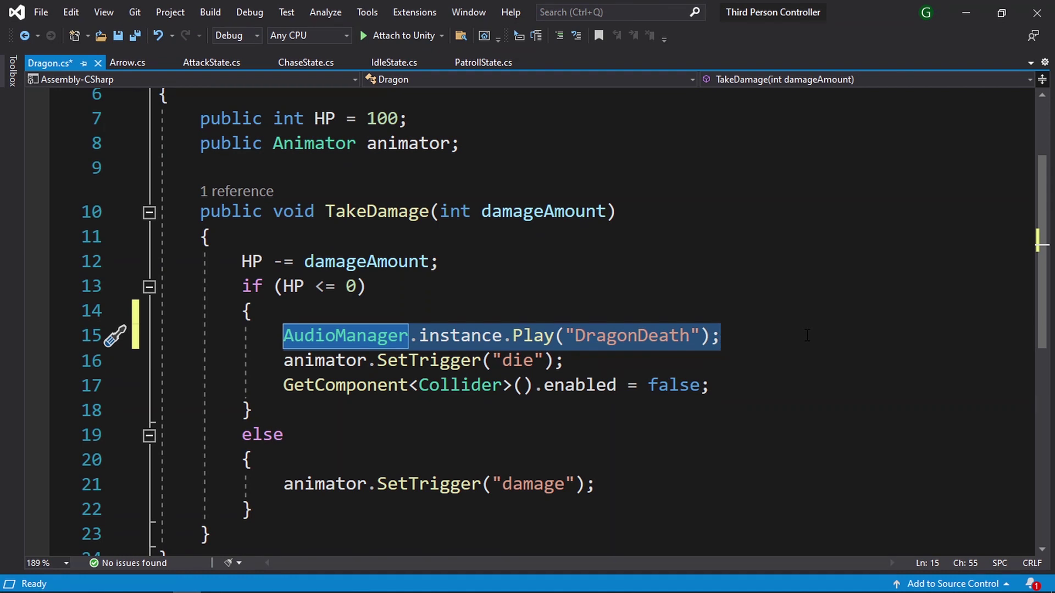
Duplicate the Play statement into the else branch and change it to play "DragonDamage".
scroll(715, 444, down, 2)
click(650, 334)
click(638, 320)
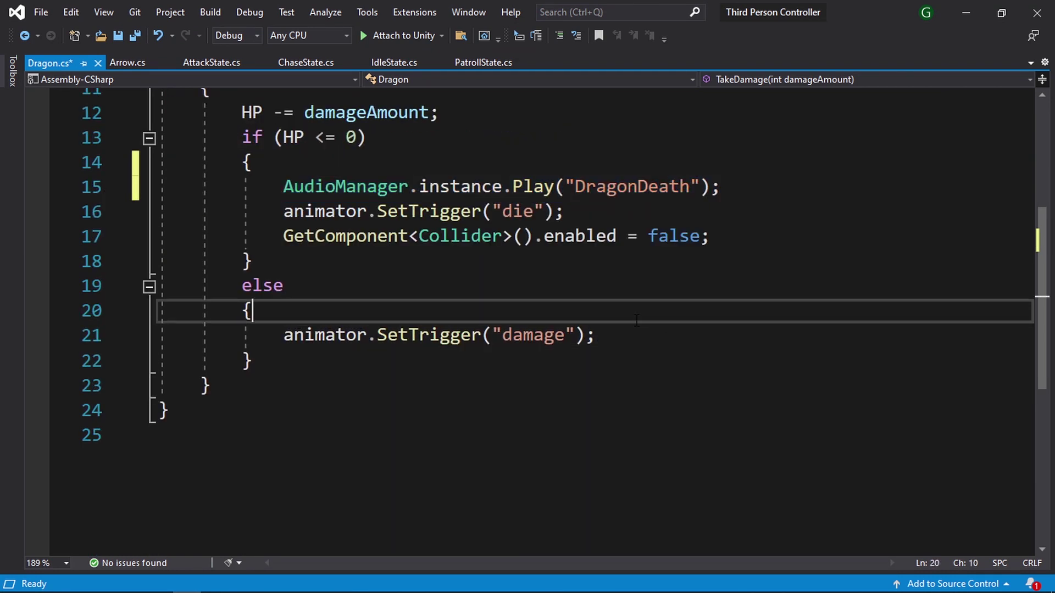
key(Return)
key(ctrl+v)
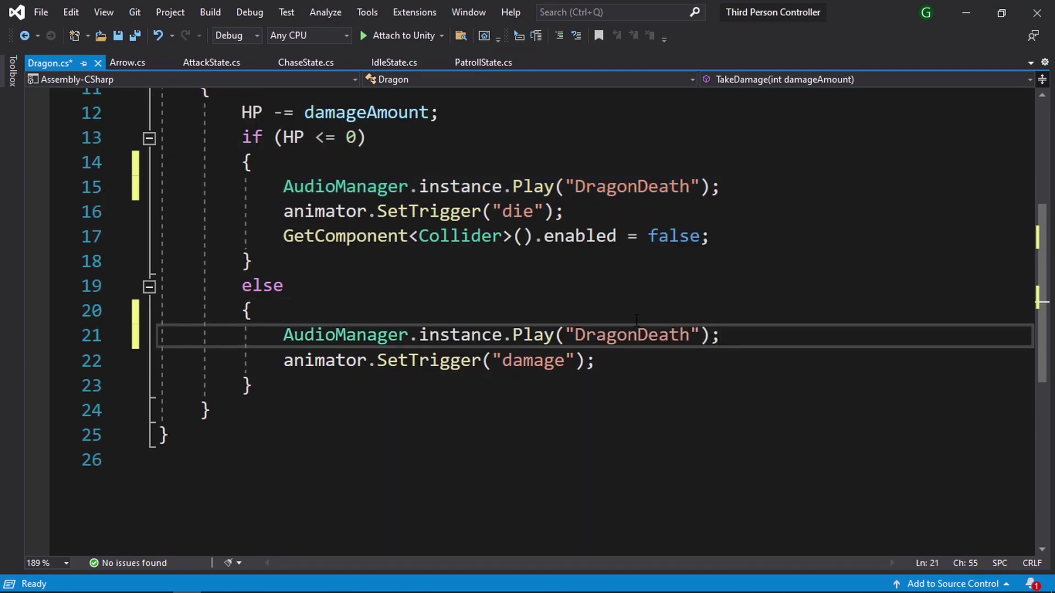
drag(637, 334, 691, 329)
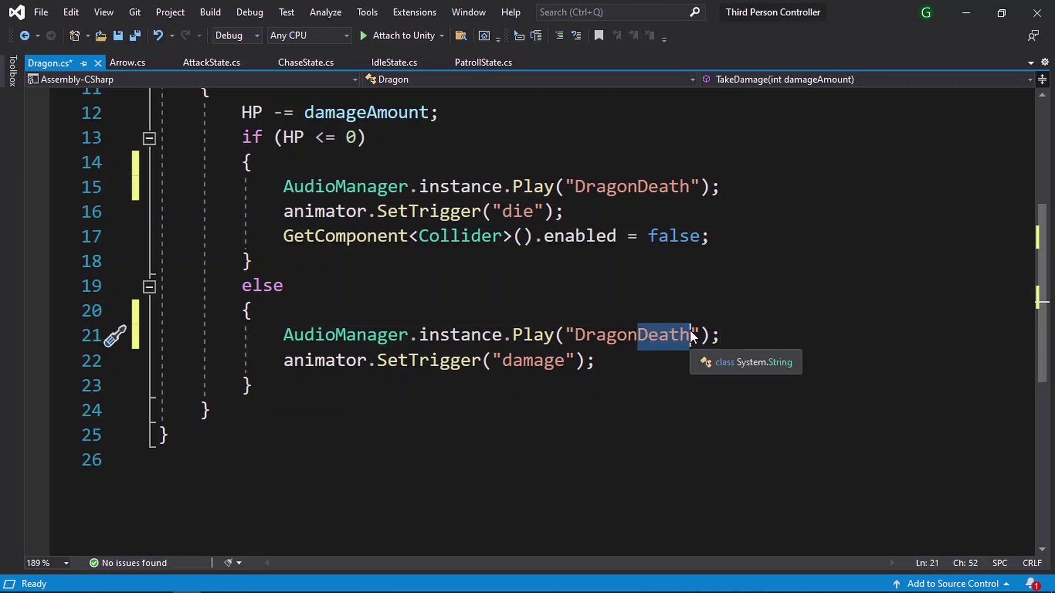
text(Damage)
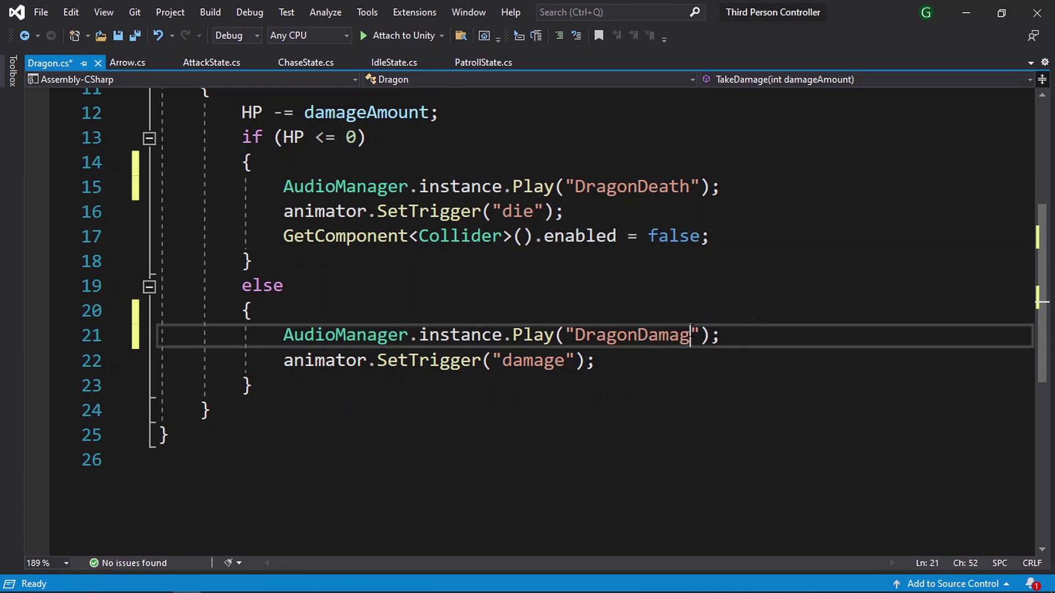
double_click(658, 331)
key(ctrl+c)
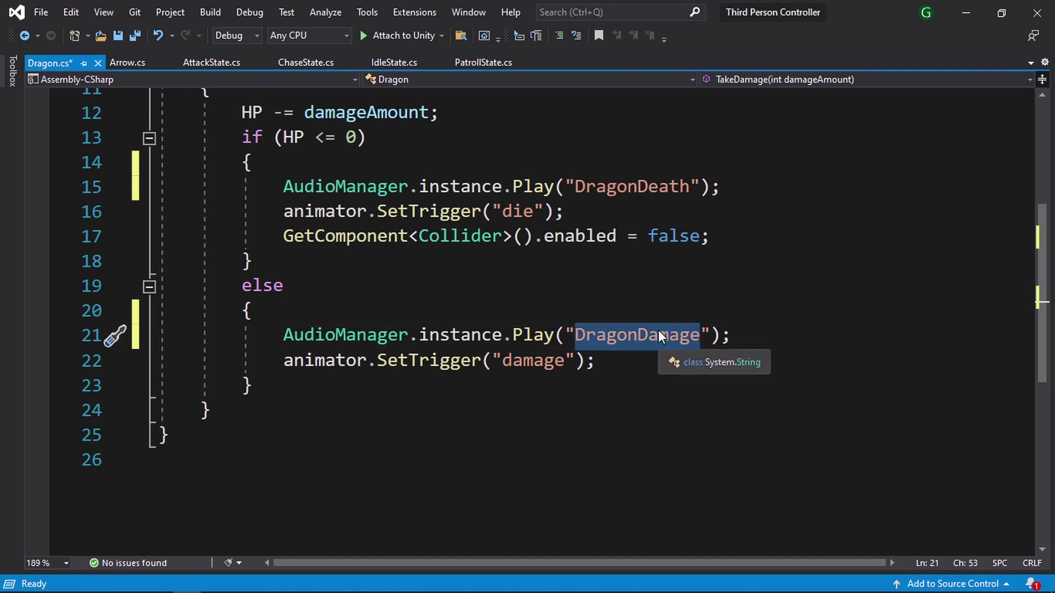
Set Element 1 to DragonDamage with clip Dragon_Gets_Hit, volume 1, pitch 1, and enter play mode.
click(965, 12)
click(875, 343)
click(967, 359)
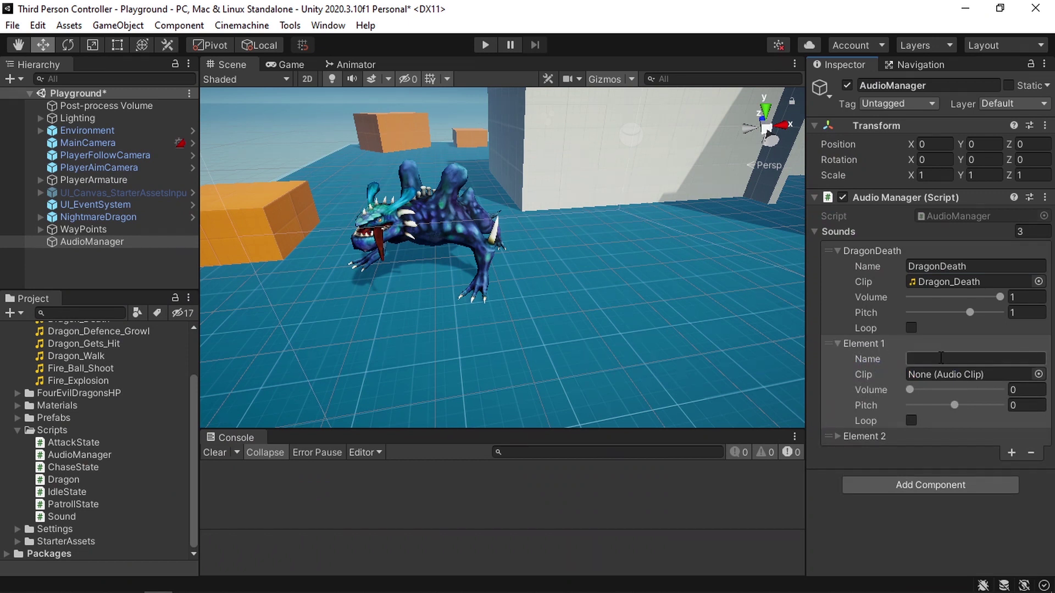
key(ctrl+v)
scroll(97, 387, up, 3)
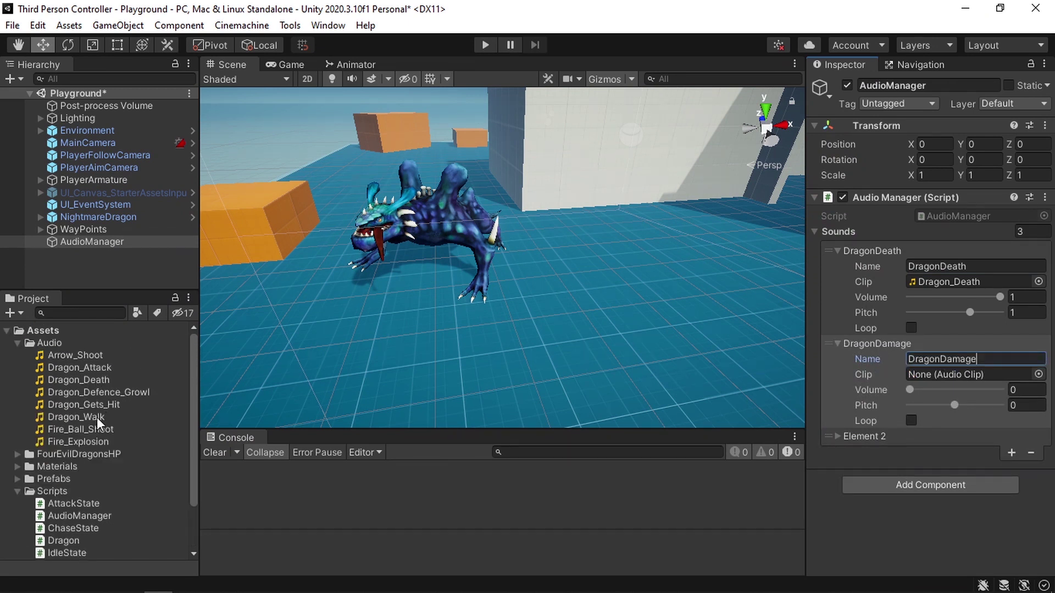
drag(82, 405, 961, 376)
click(1023, 389)
text(1)
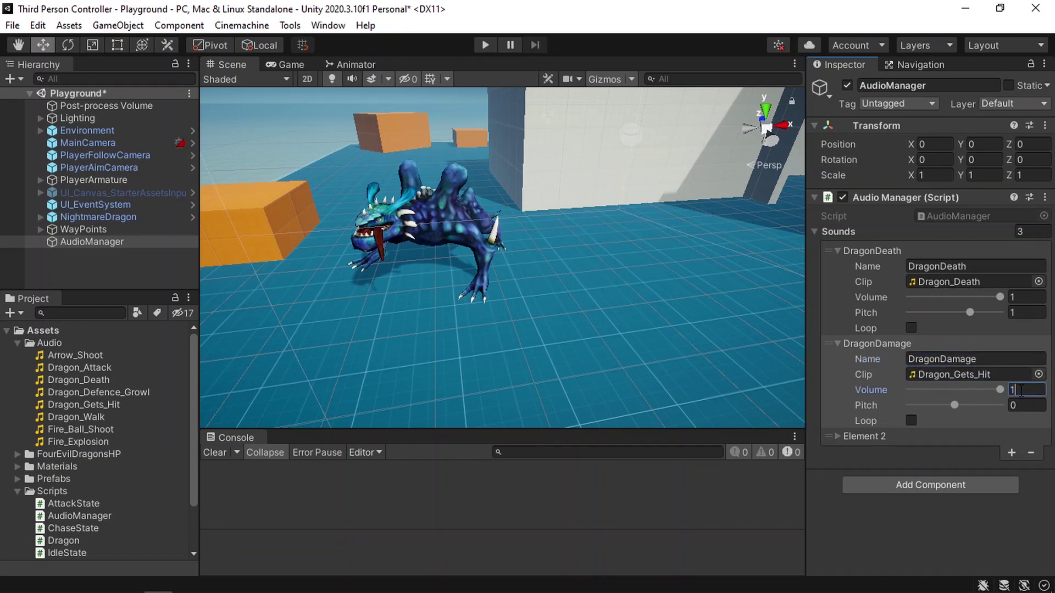
click(1028, 405)
text(1)
click(485, 44)
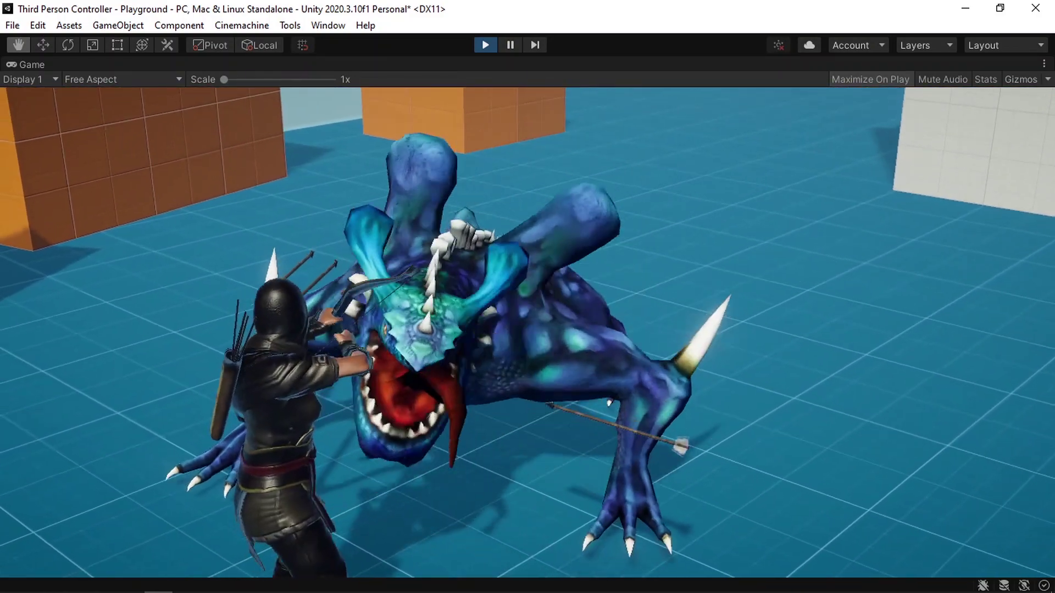
Run the archer forward with W, away from the fallen dragon toward the orange walls.
key(w)
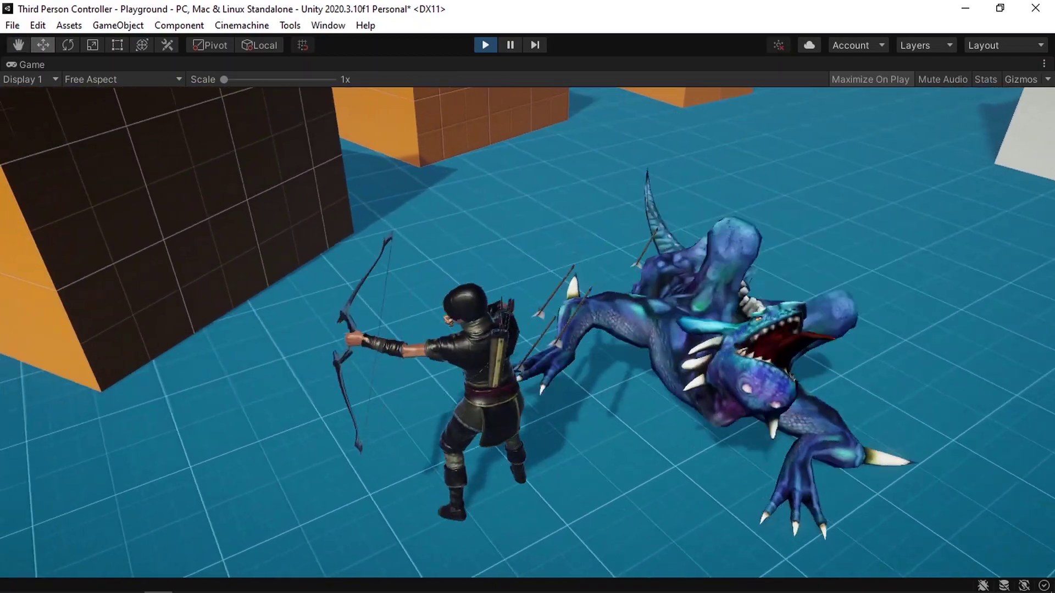
key(w)
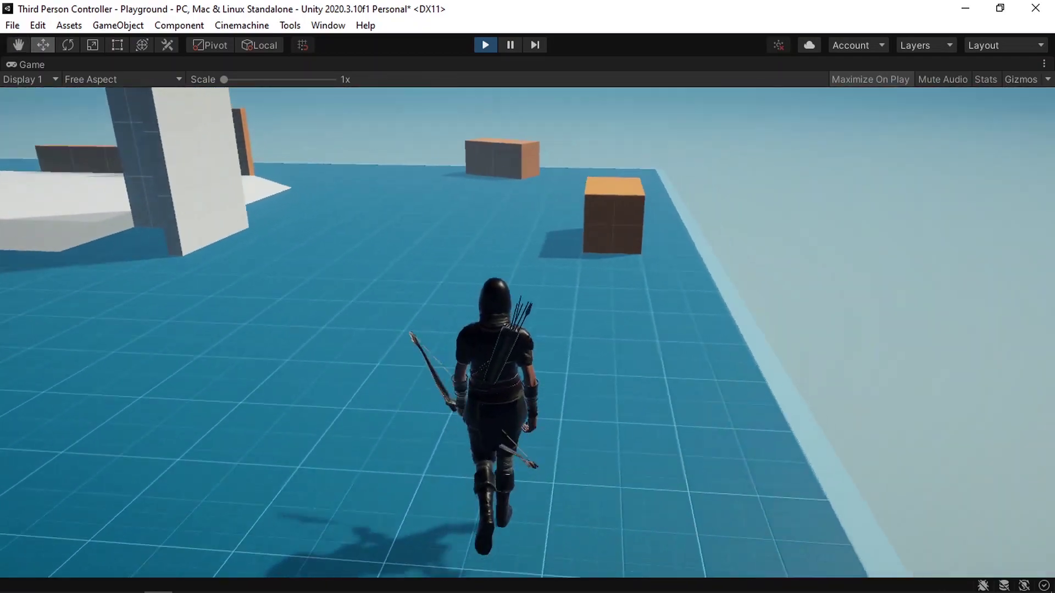
key(w)
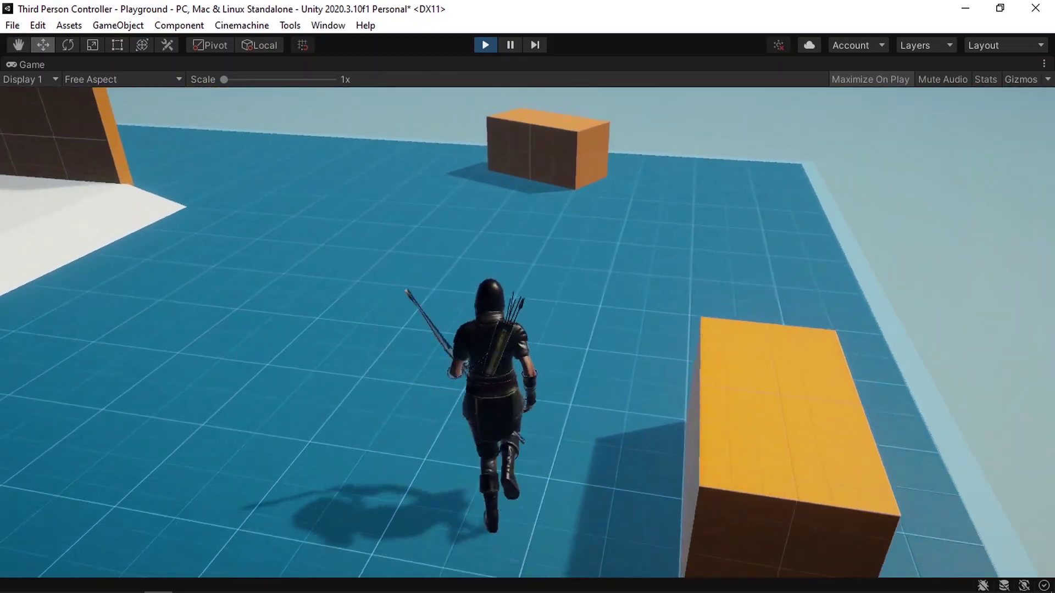
key(w)
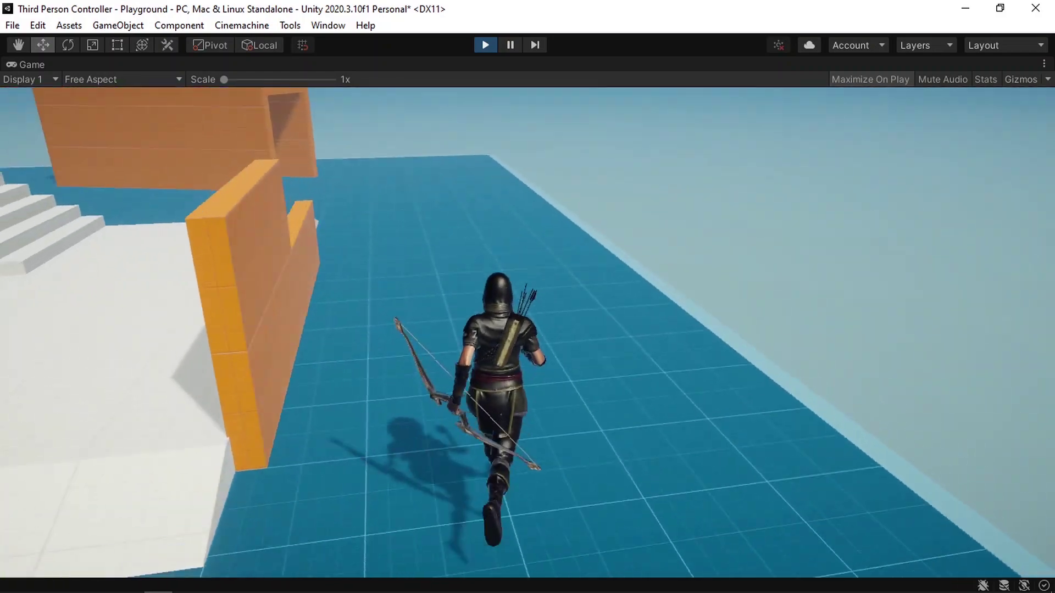